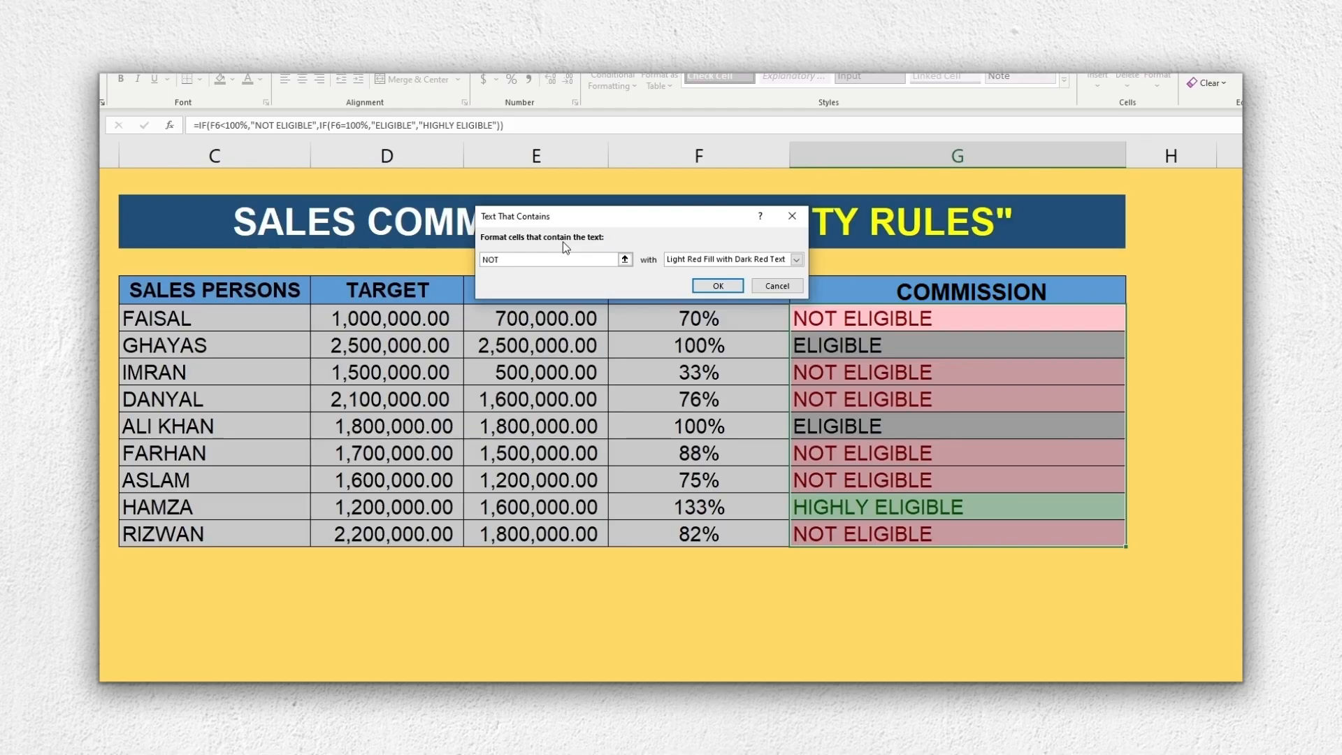
Format the commission cells containing NOT ELIGIBLE with Light Red Fill with Dark Red Text
click(698, 259)
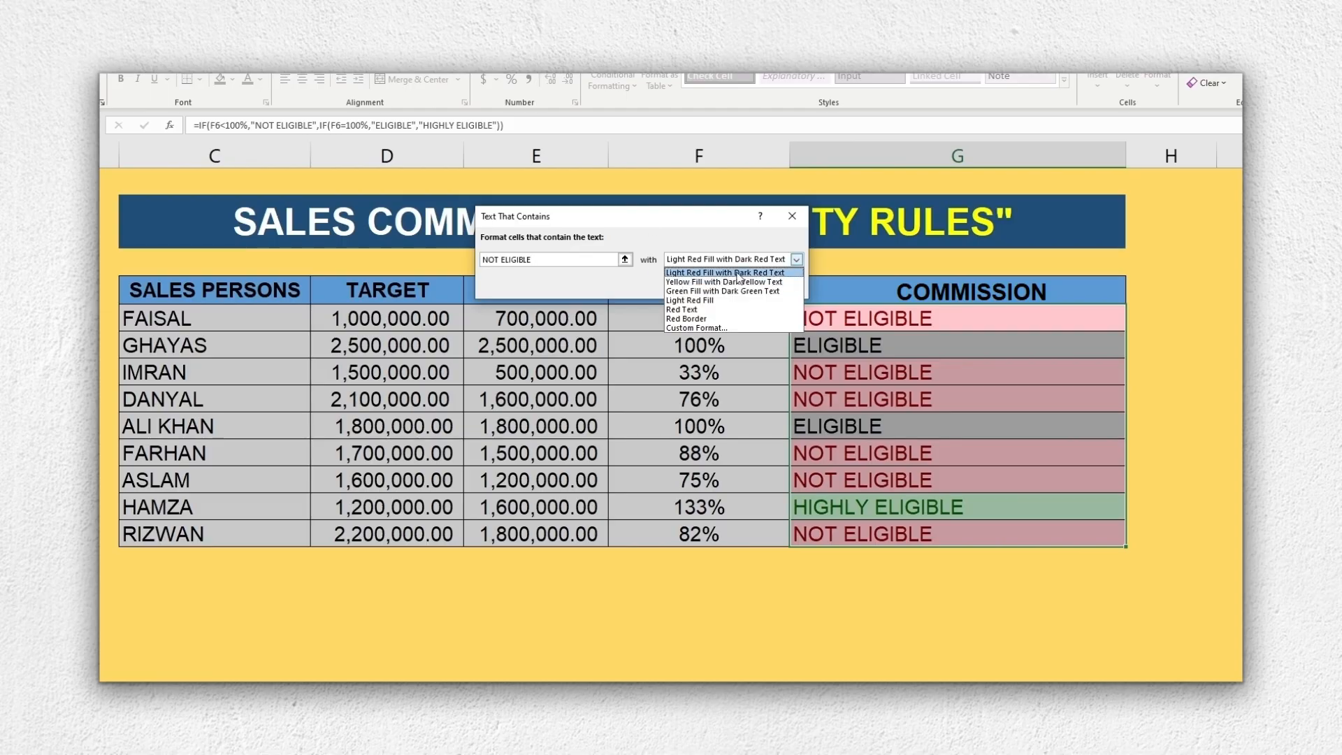
click(685, 273)
click(737, 287)
click(853, 348)
Set the achieved sales in E7 to 1200000
drag(757, 342, 886, 347)
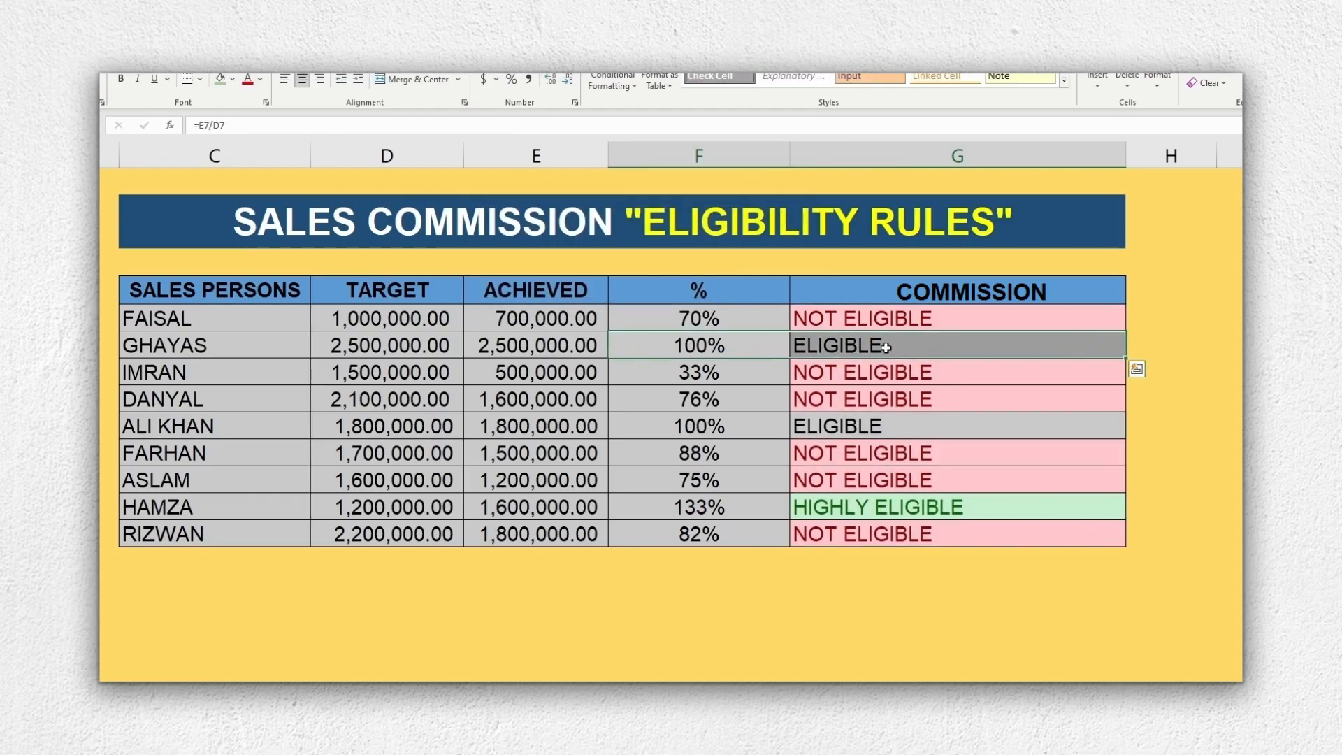
click(886, 346)
click(545, 345)
drag(419, 345, 536, 346)
click(559, 346)
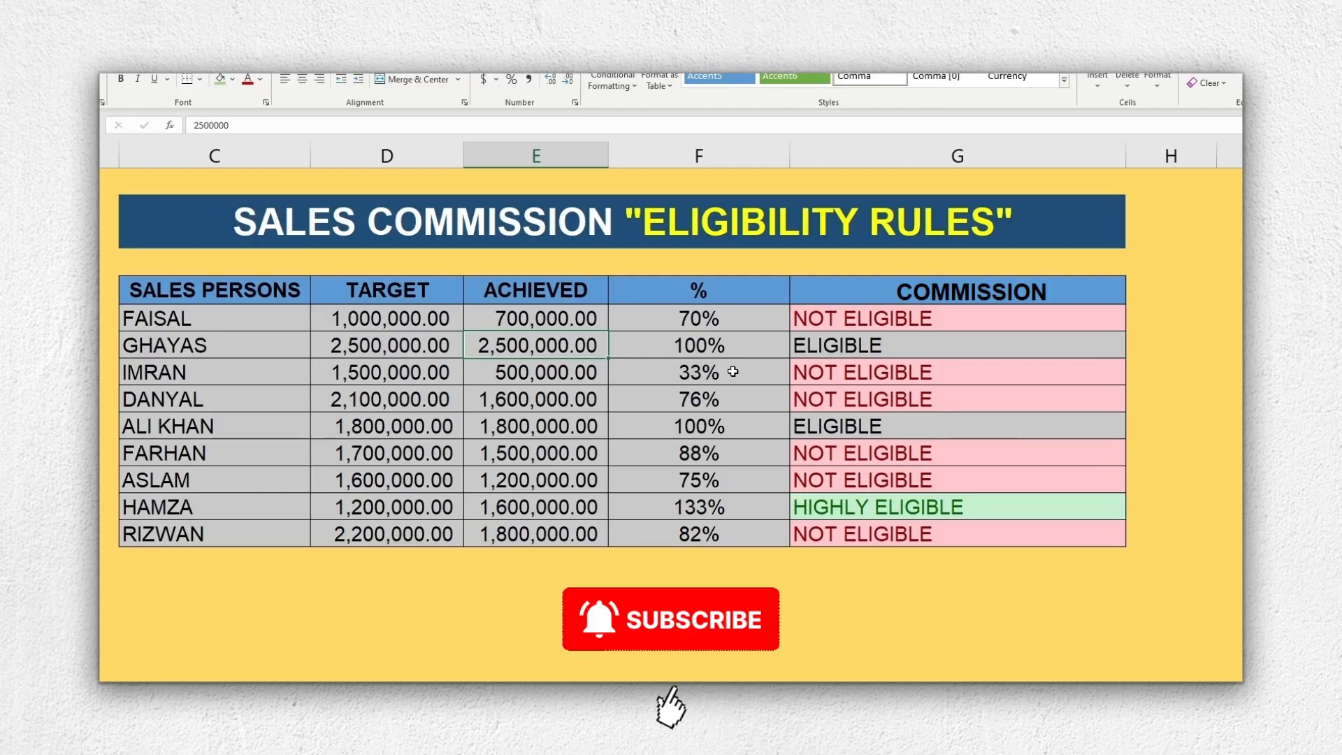
text(1200000)
key(Return)
Set the achieved sales in E9 to 2300000 and enter 1100000 in the first salesperson's row
key(Down)
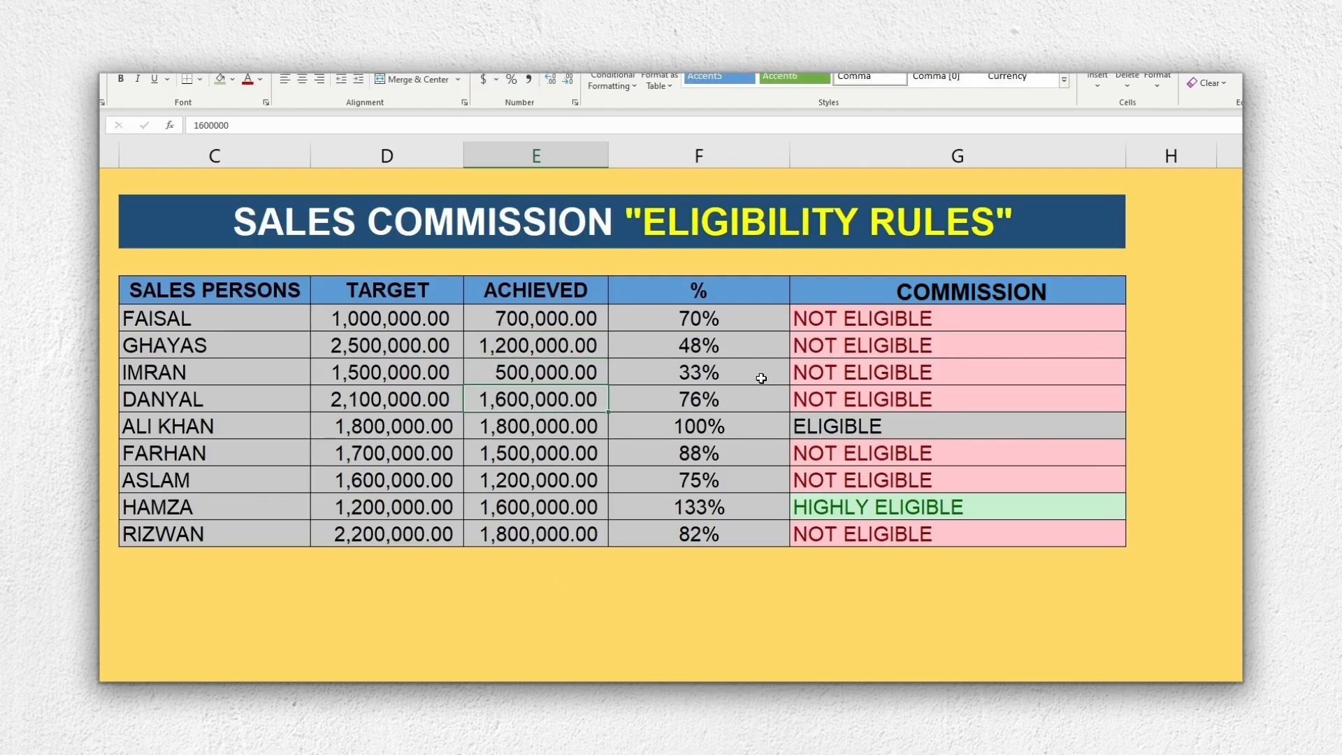
text(2300000)
key(Return)
click(514, 318)
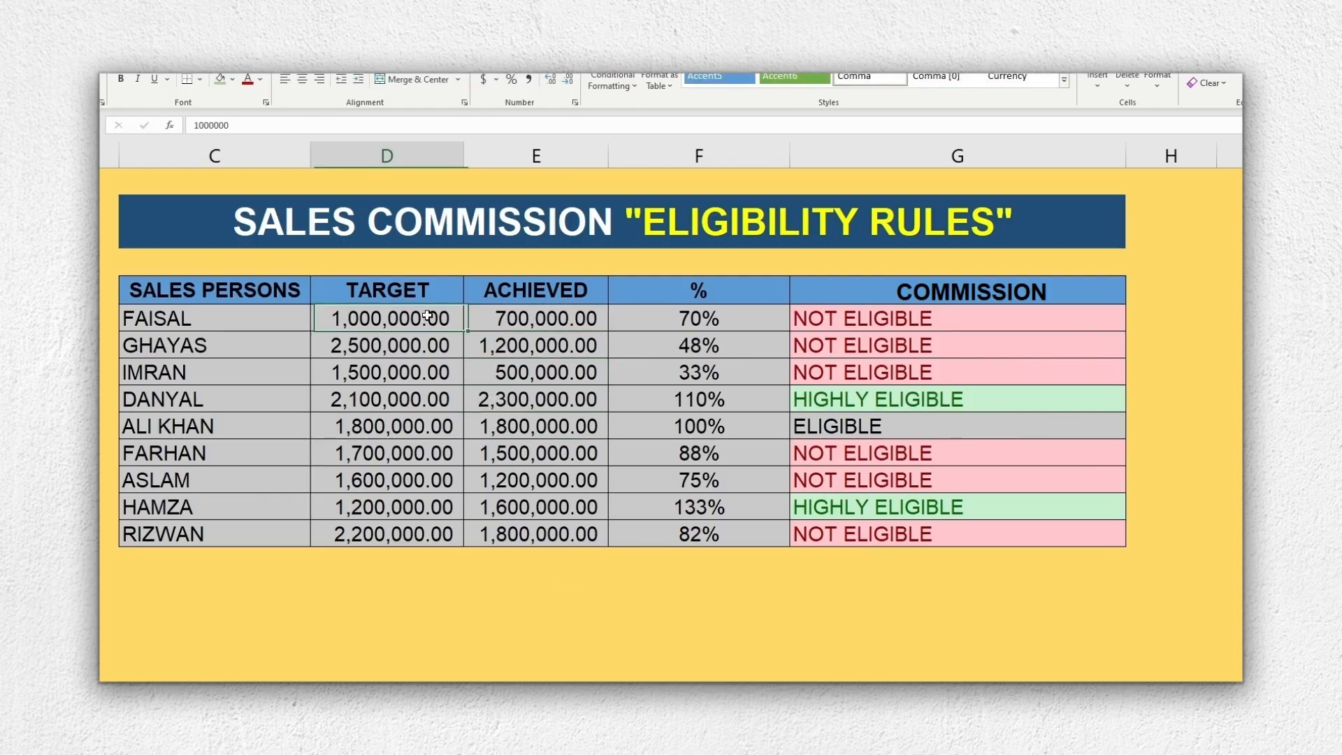
text(1100000)
key(Return)
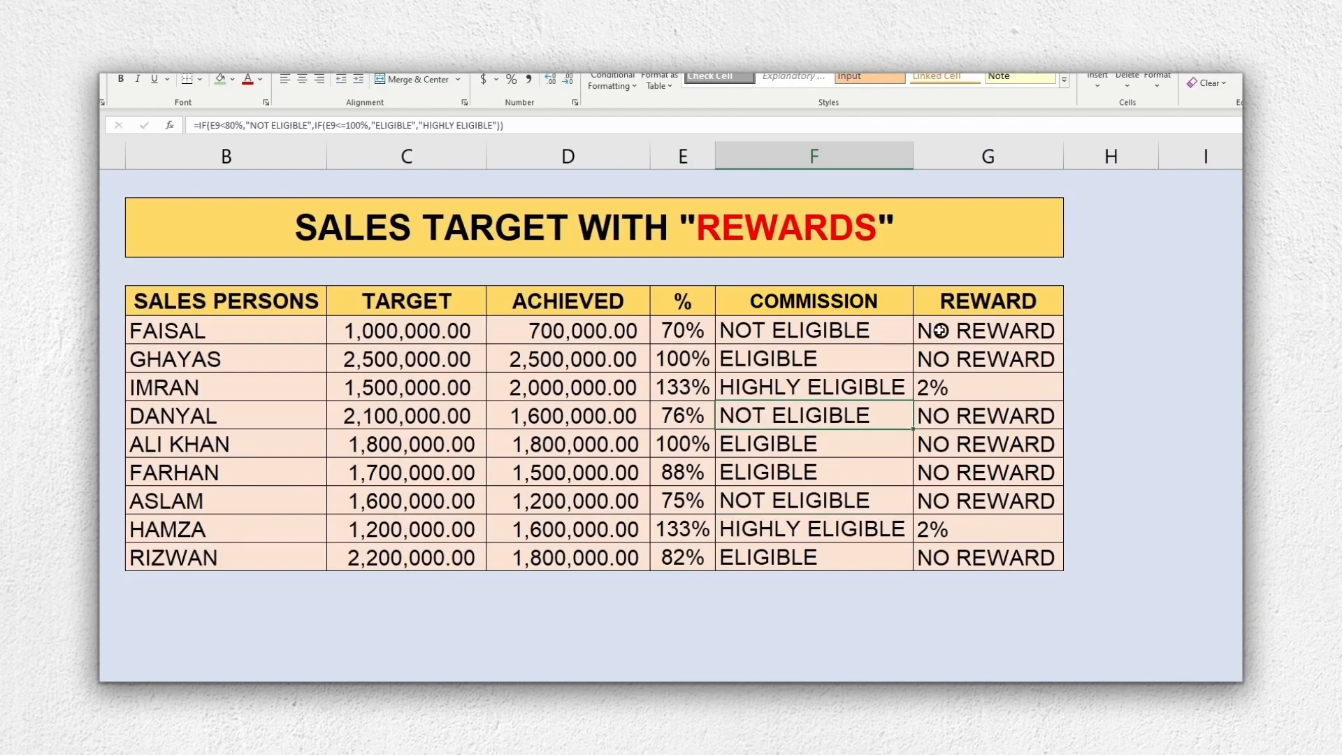
In the rewards table, format commission cells F6:F14 containing HIGHLY ELIGIBLE with Green Fill with Dark Green Text
drag(940, 331, 950, 557)
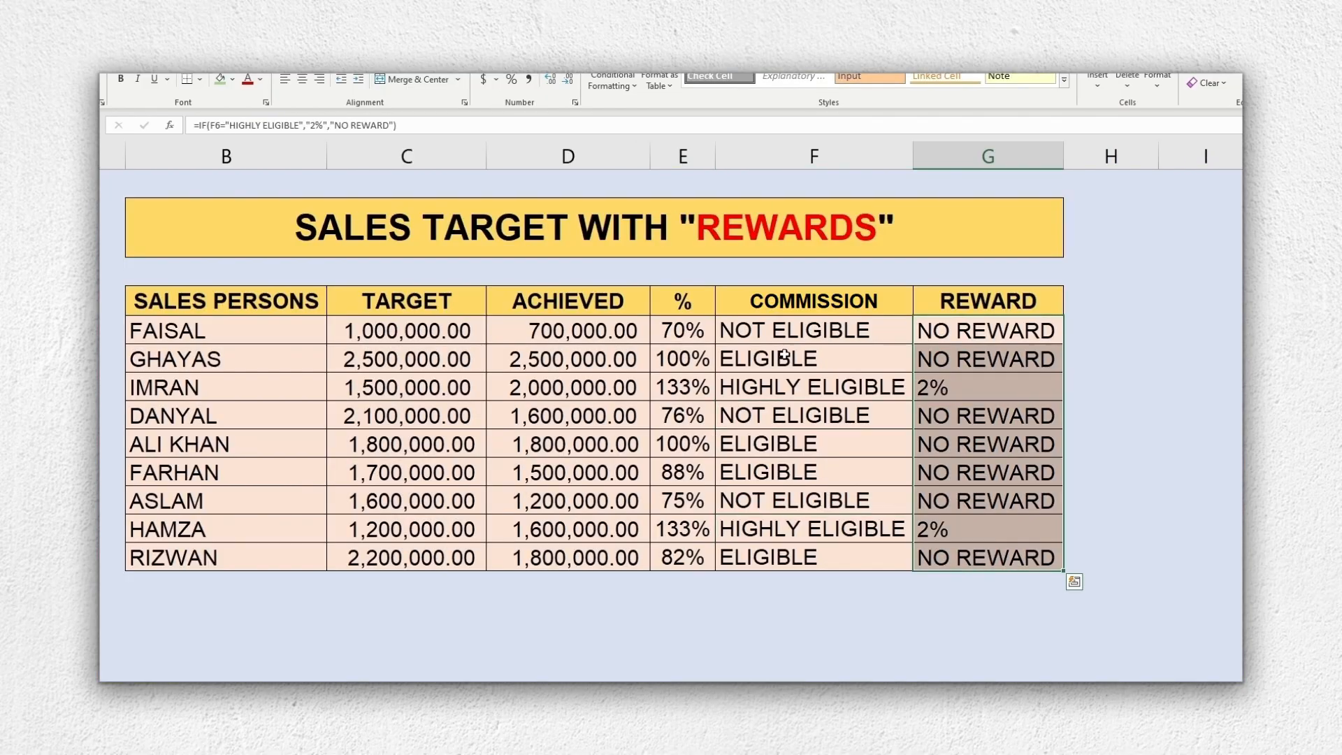
drag(786, 331, 799, 556)
click(614, 81)
mouse_move(633, 117)
click(769, 250)
text(HIGHLY ELIGIBLE)
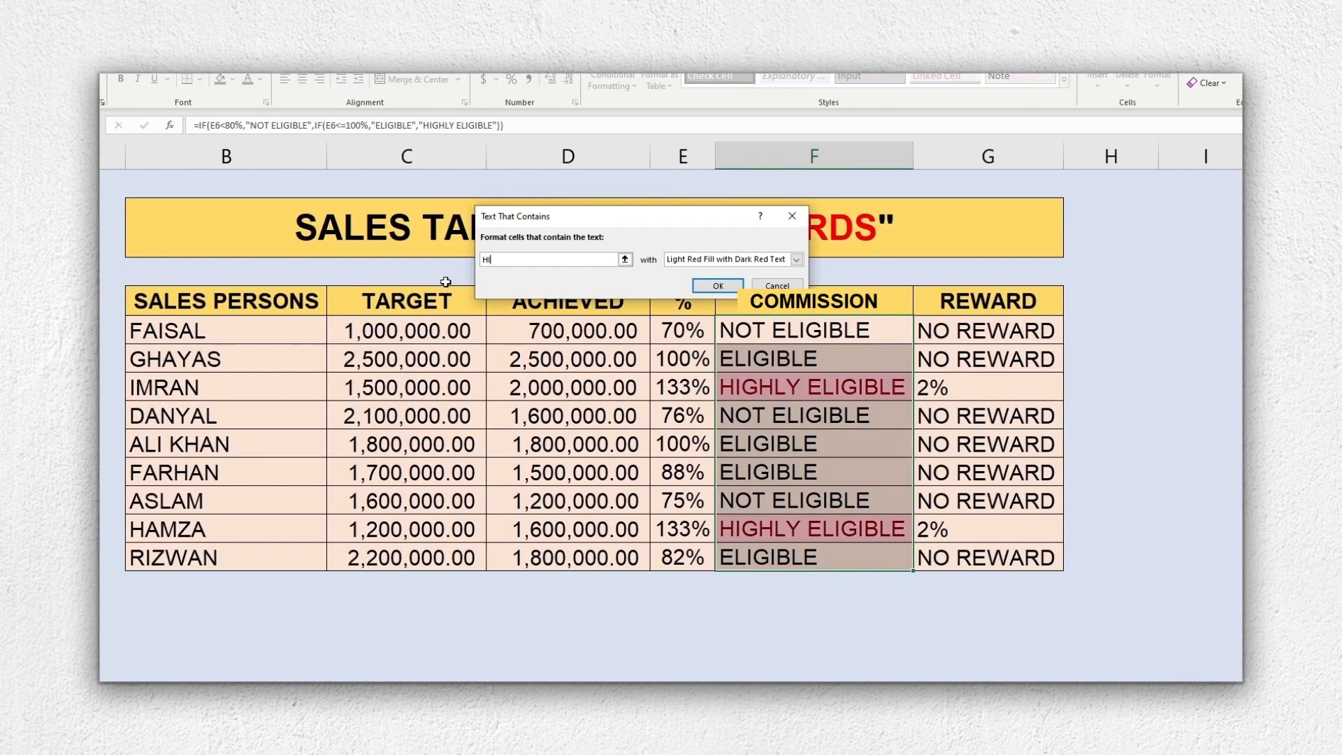
click(683, 259)
click(701, 290)
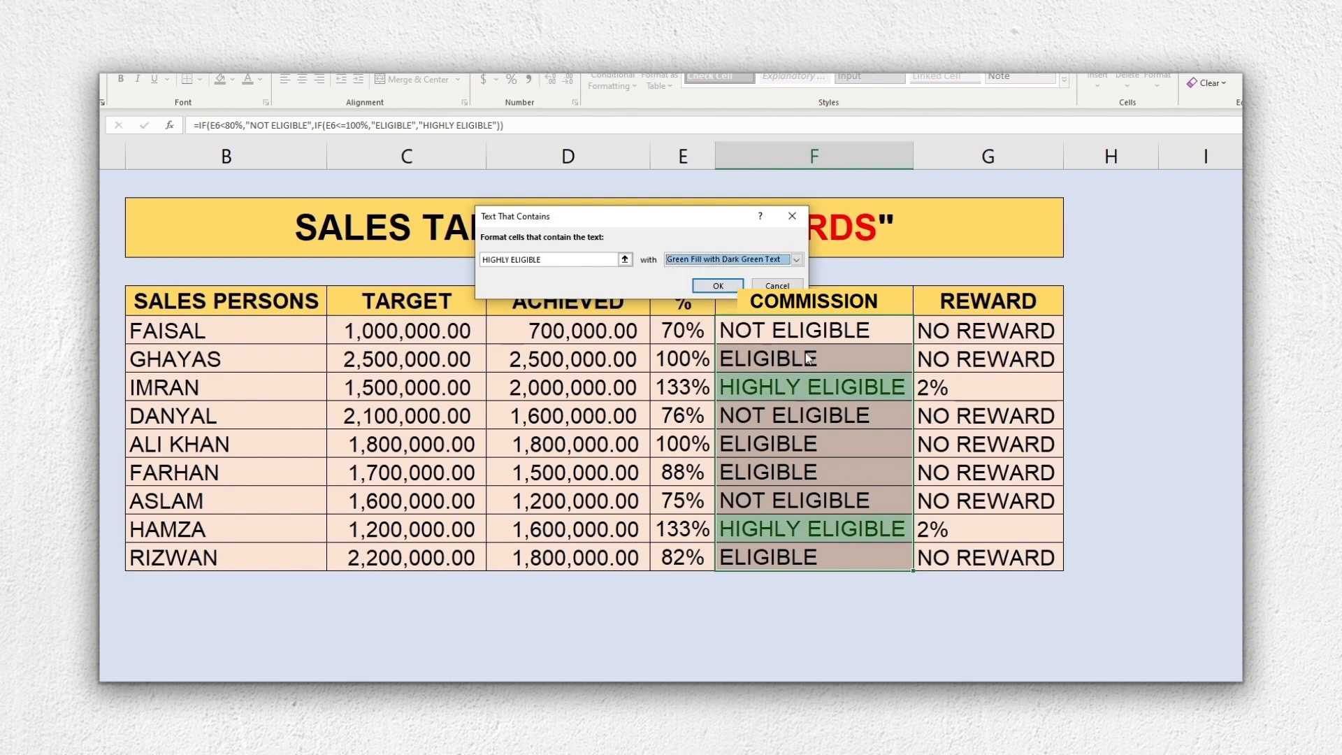
click(725, 284)
Format the reward cells G6:G14 containing 2% with Green Fill with Dark Green Text
drag(944, 331, 949, 557)
click(613, 82)
mouse_move(672, 118)
click(771, 252)
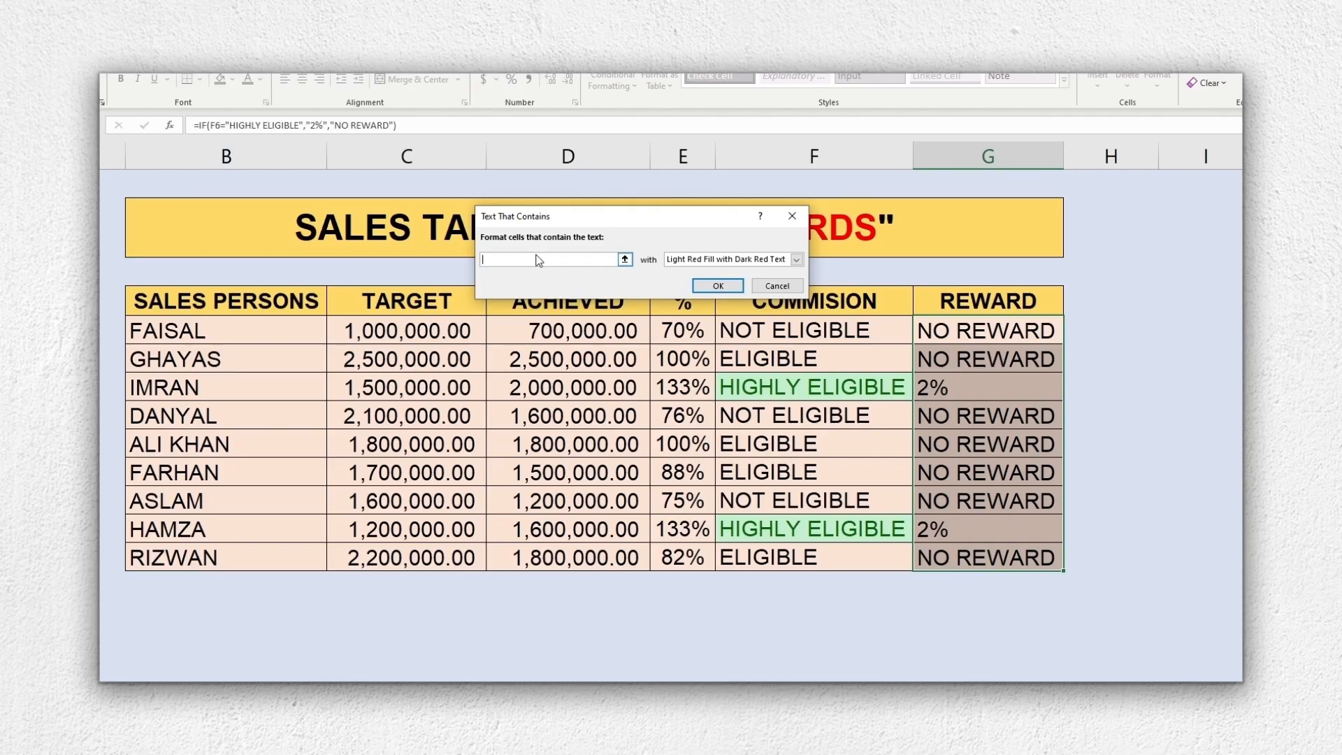
text(2%)
click(694, 260)
click(722, 291)
click(713, 284)
click(814, 471)
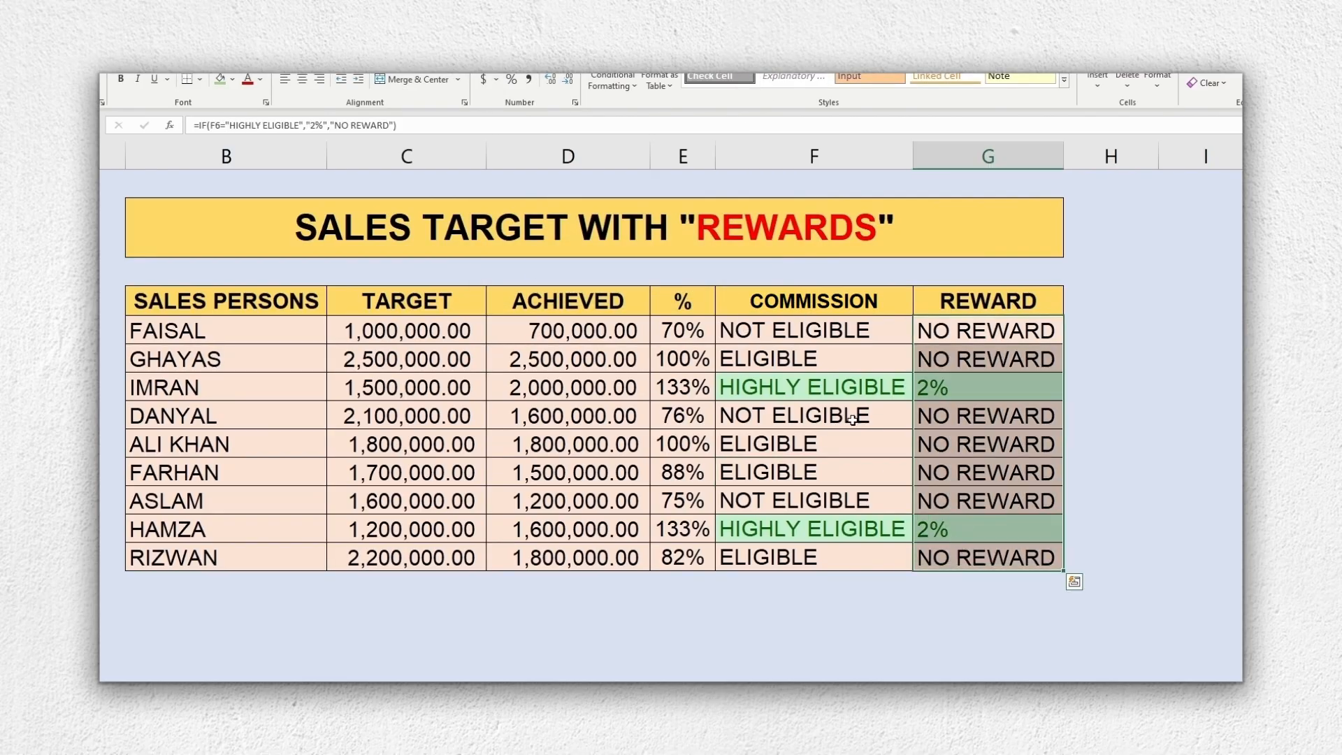
Format the rewards table's commission cells F6:F14 containing NOT ELIGIBLE with Light Red Fill with Dark Red Text
drag(814, 330, 814, 557)
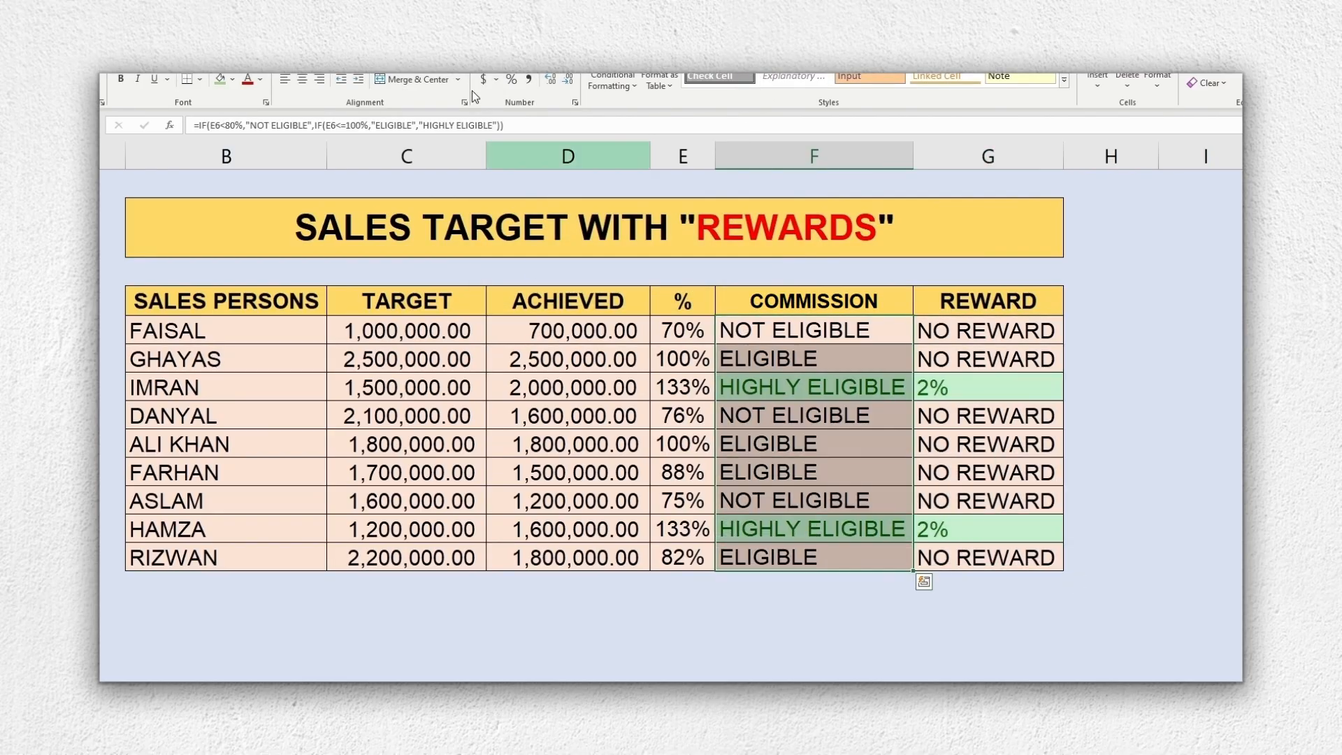
click(611, 80)
mouse_move(671, 105)
click(769, 238)
text(NOT ELIGIBLE)
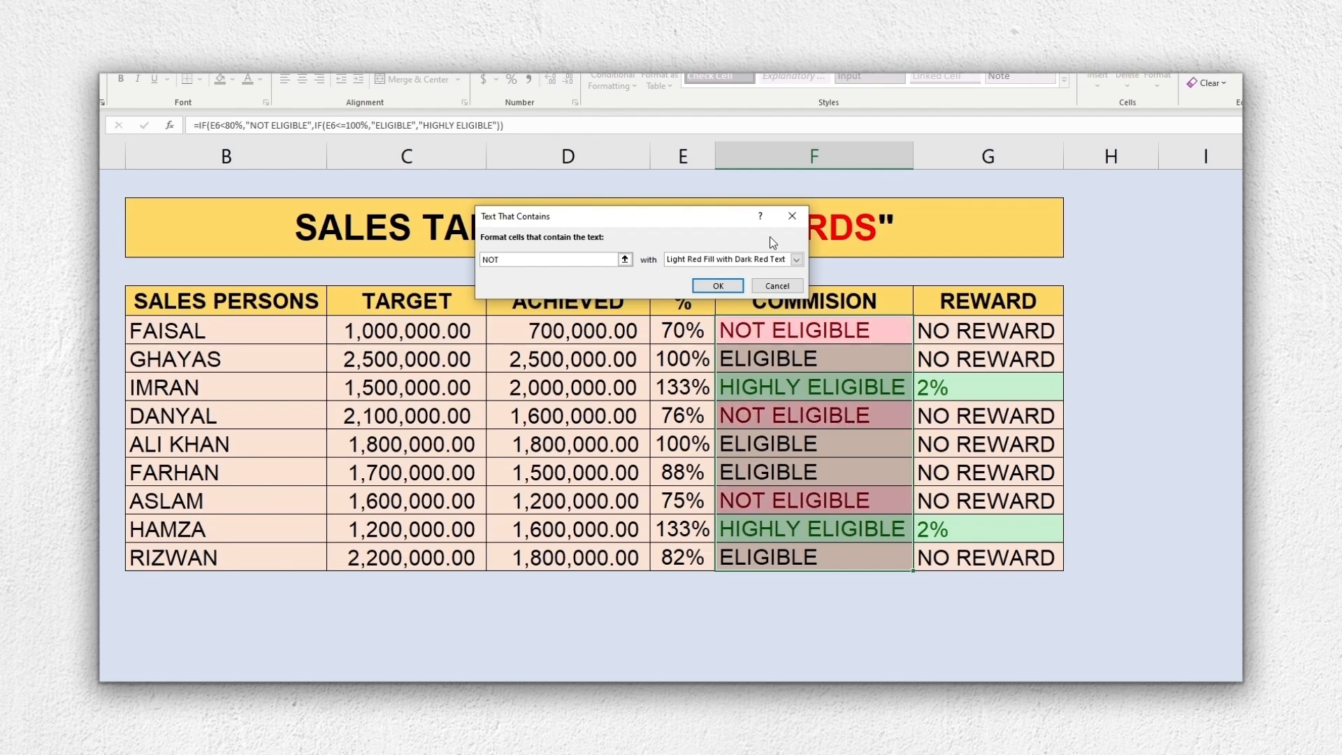
click(725, 261)
click(724, 271)
click(719, 285)
Set the achieved sales in D10 of the rewards table to 1000000
click(653, 360)
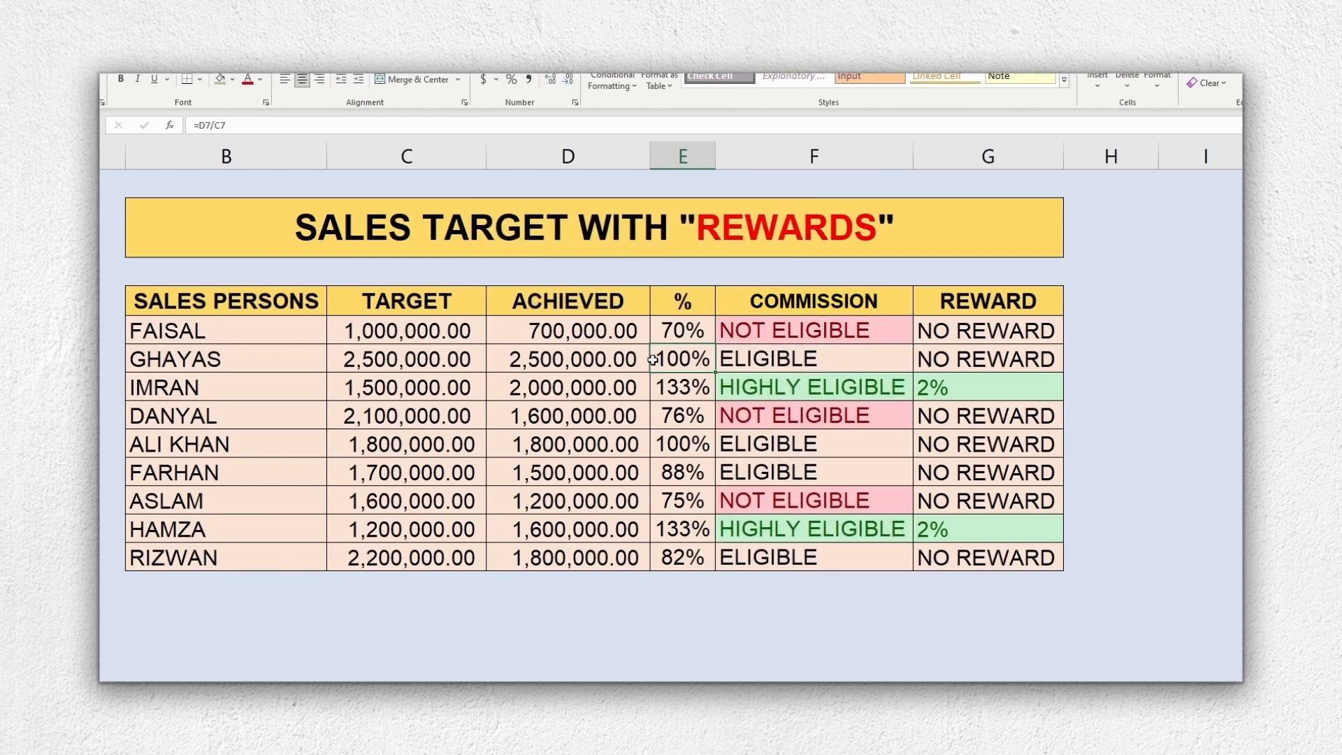
key(Right)
click(566, 445)
text(1000000)
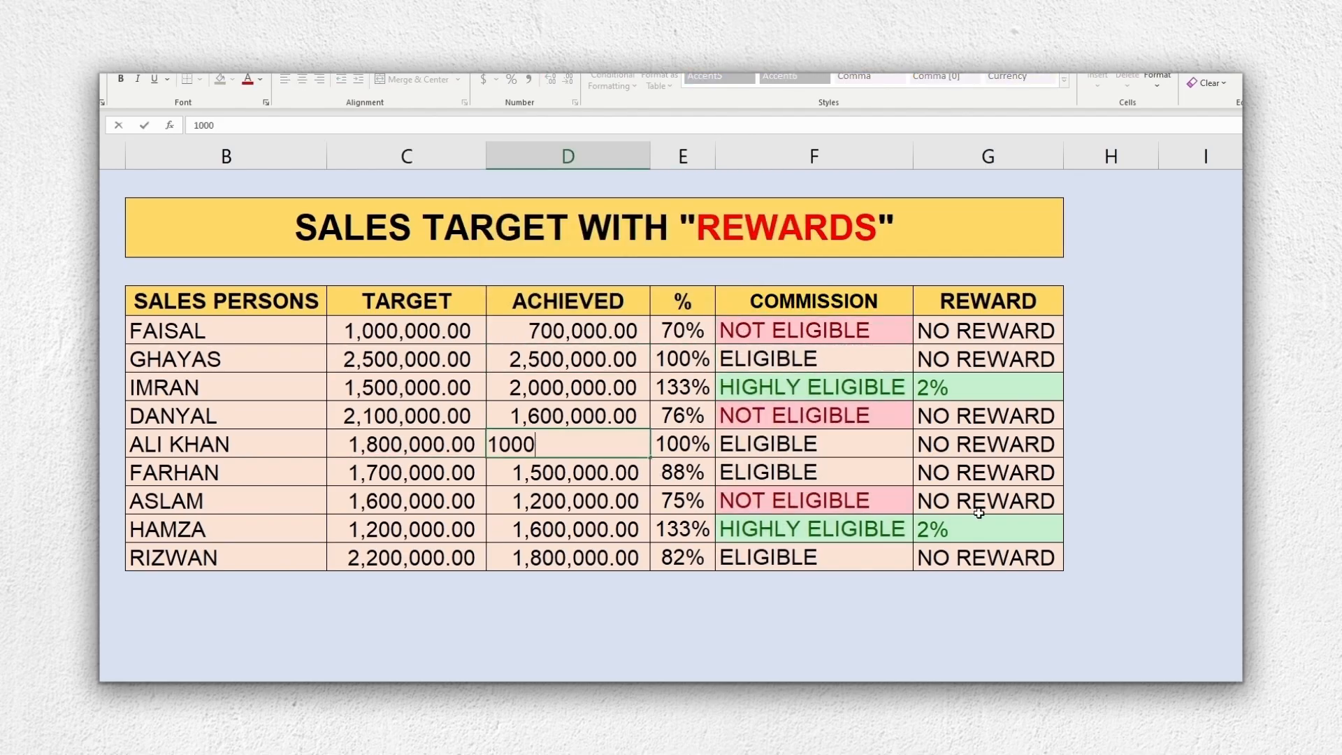
key(Return)
Set the achieved sales in D8 of the rewards table to 1500000
click(596, 384)
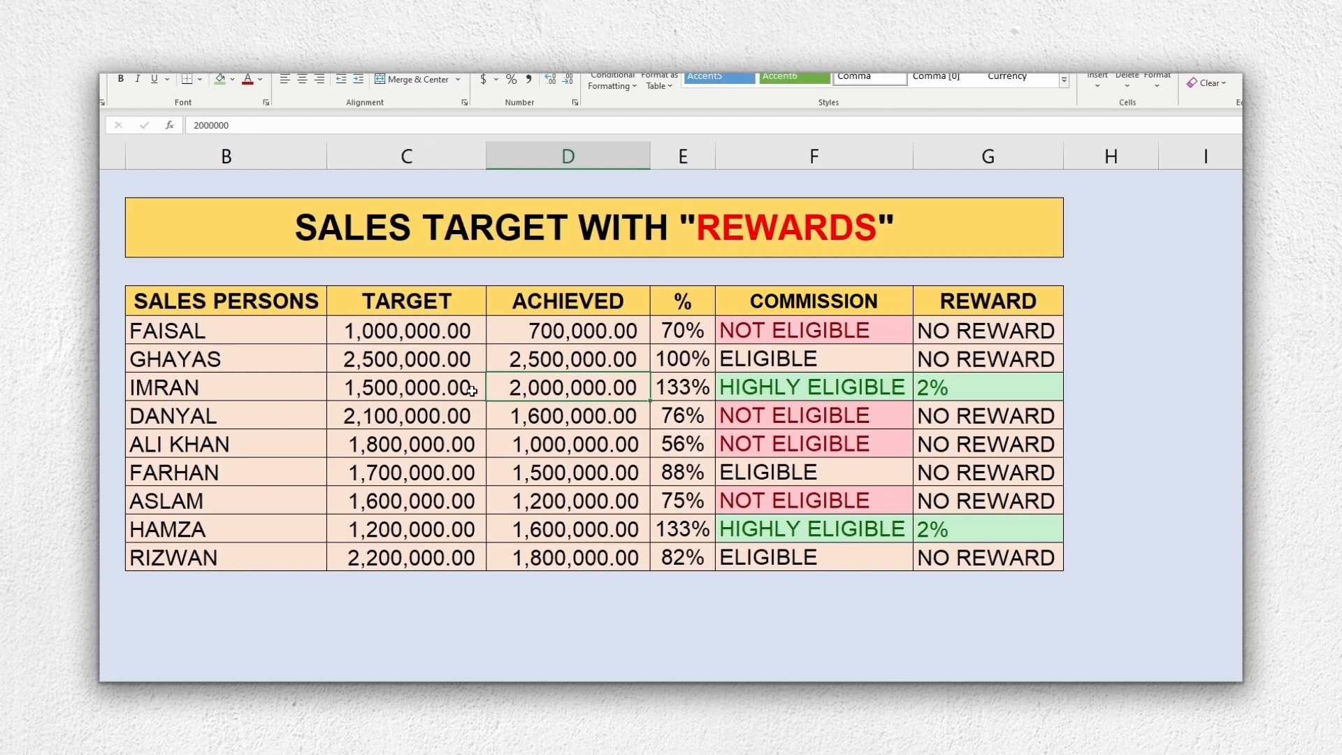
text(1500000)
key(Return)
click(815, 389)
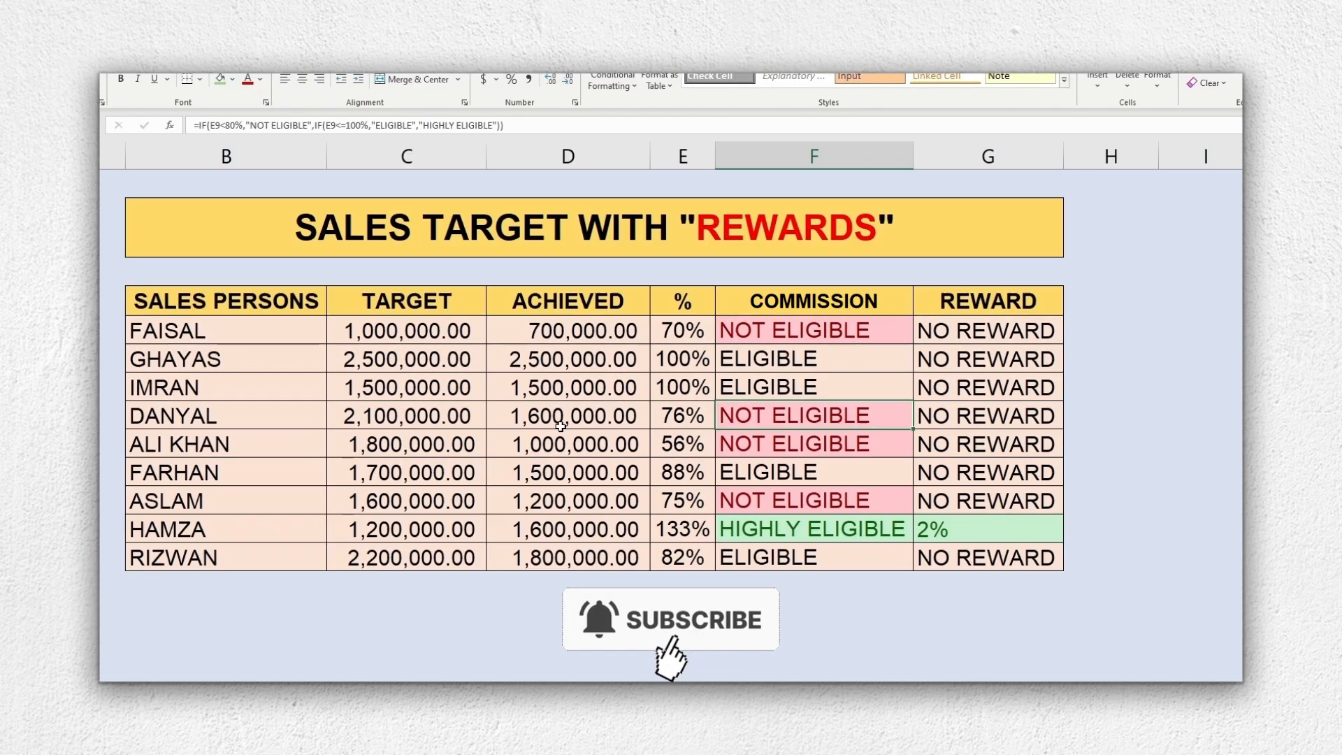
Enter 1100000 as the achieved sales in D6 of the rewards table
click(558, 424)
drag(447, 330, 577, 328)
click(577, 328)
text(1100000)
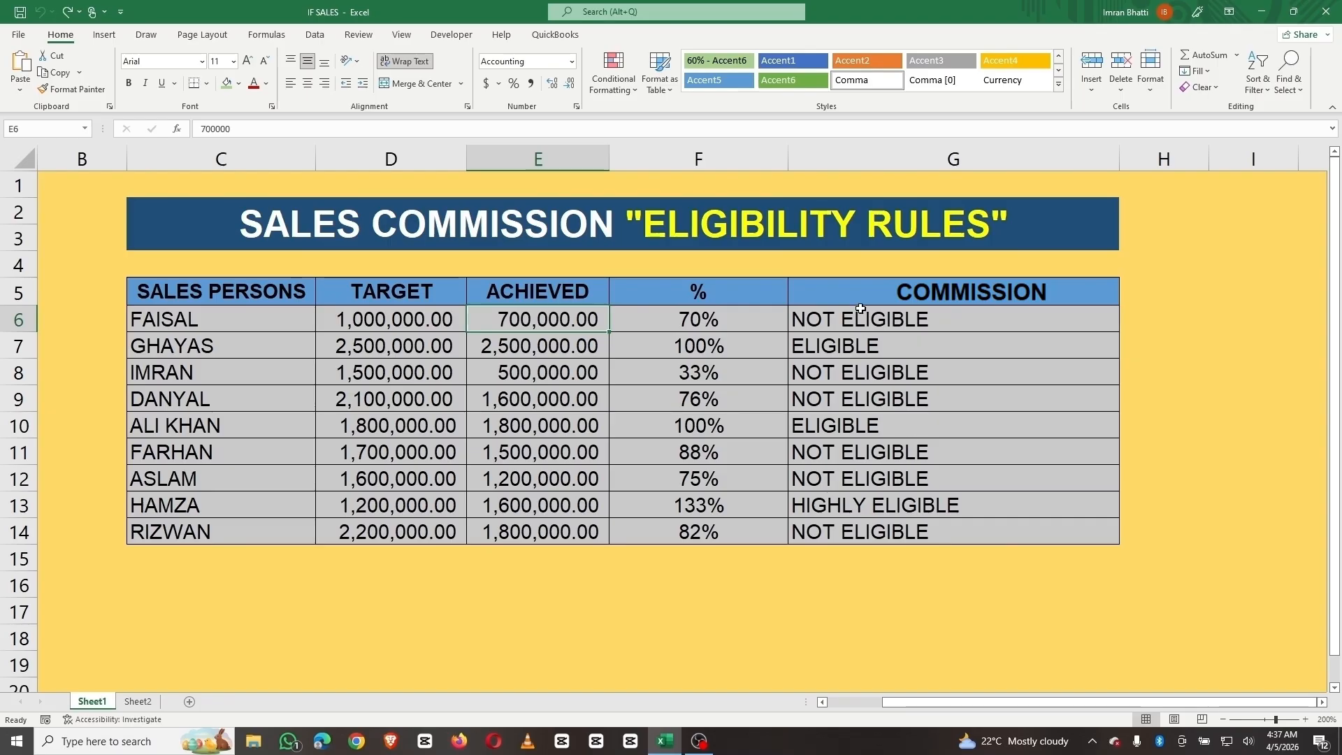
Put quotation marks around REWARDS in the table title on Sheet2
drag(867, 319, 918, 555)
click(916, 454)
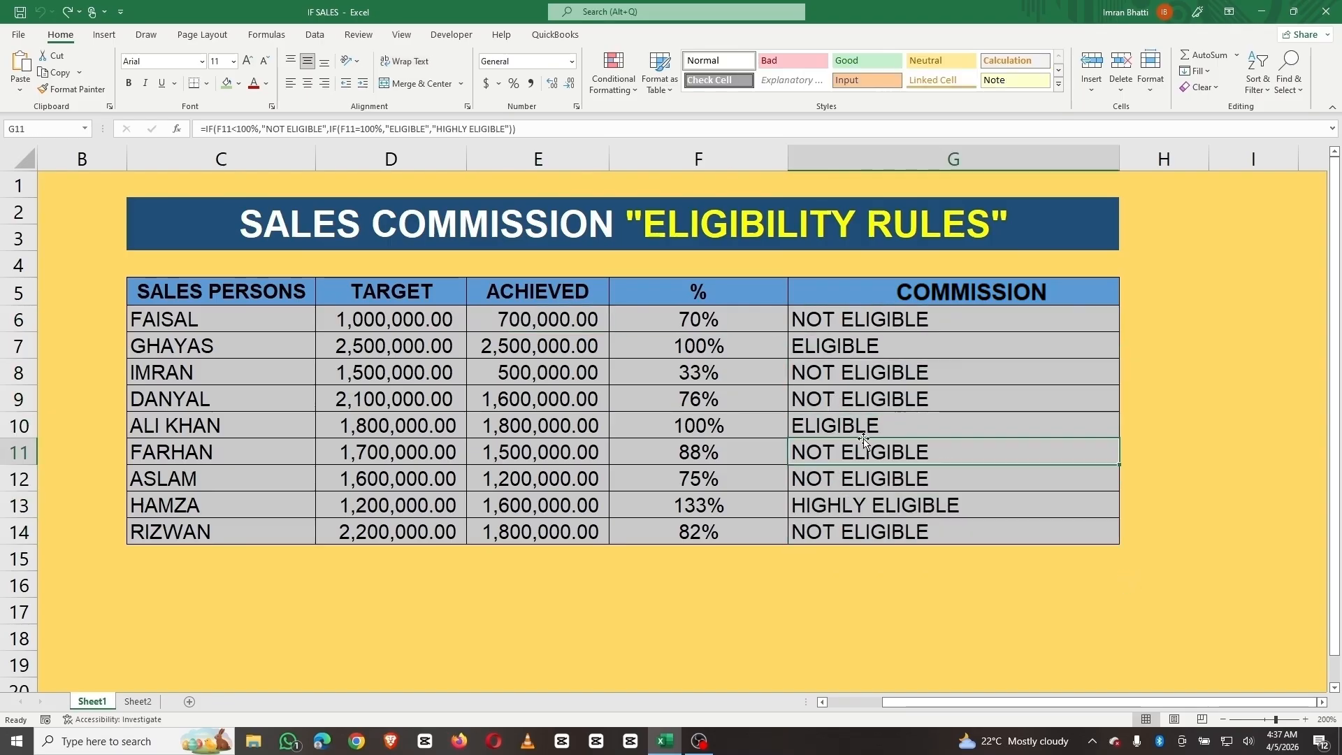
click(139, 702)
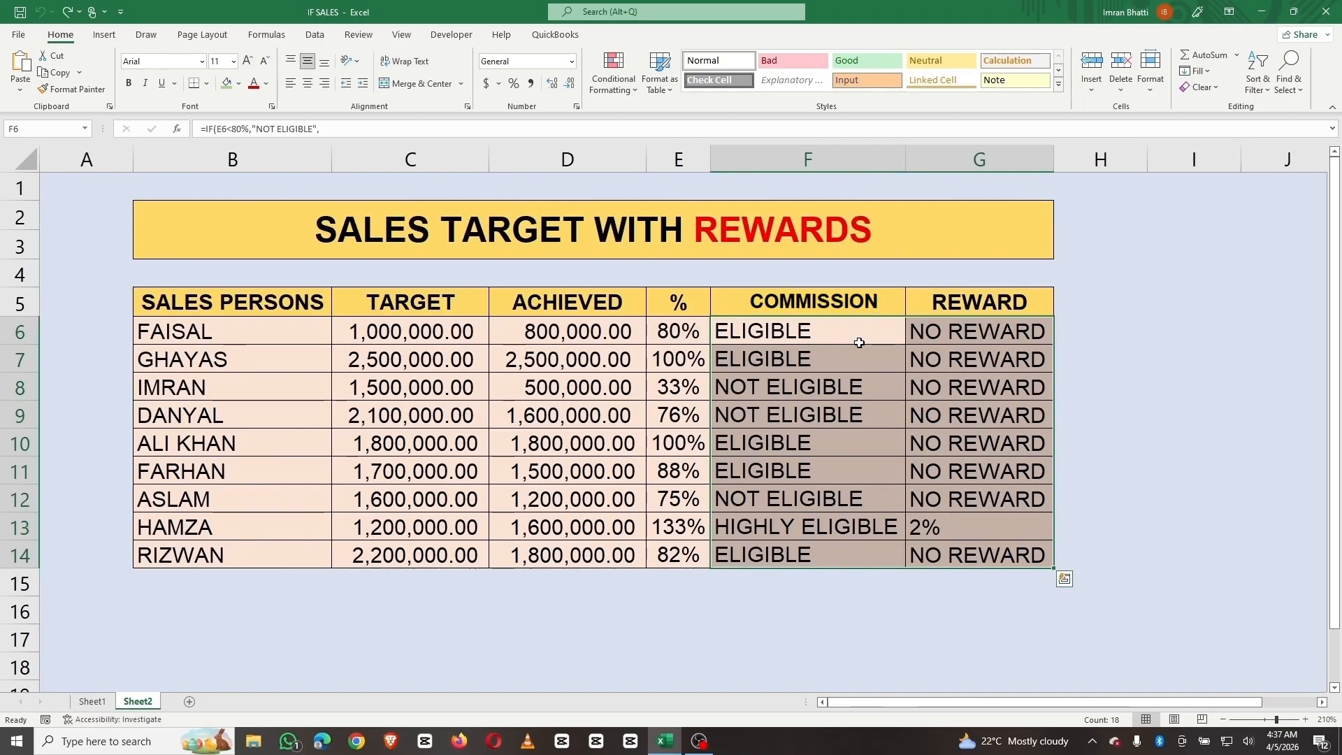
click(988, 301)
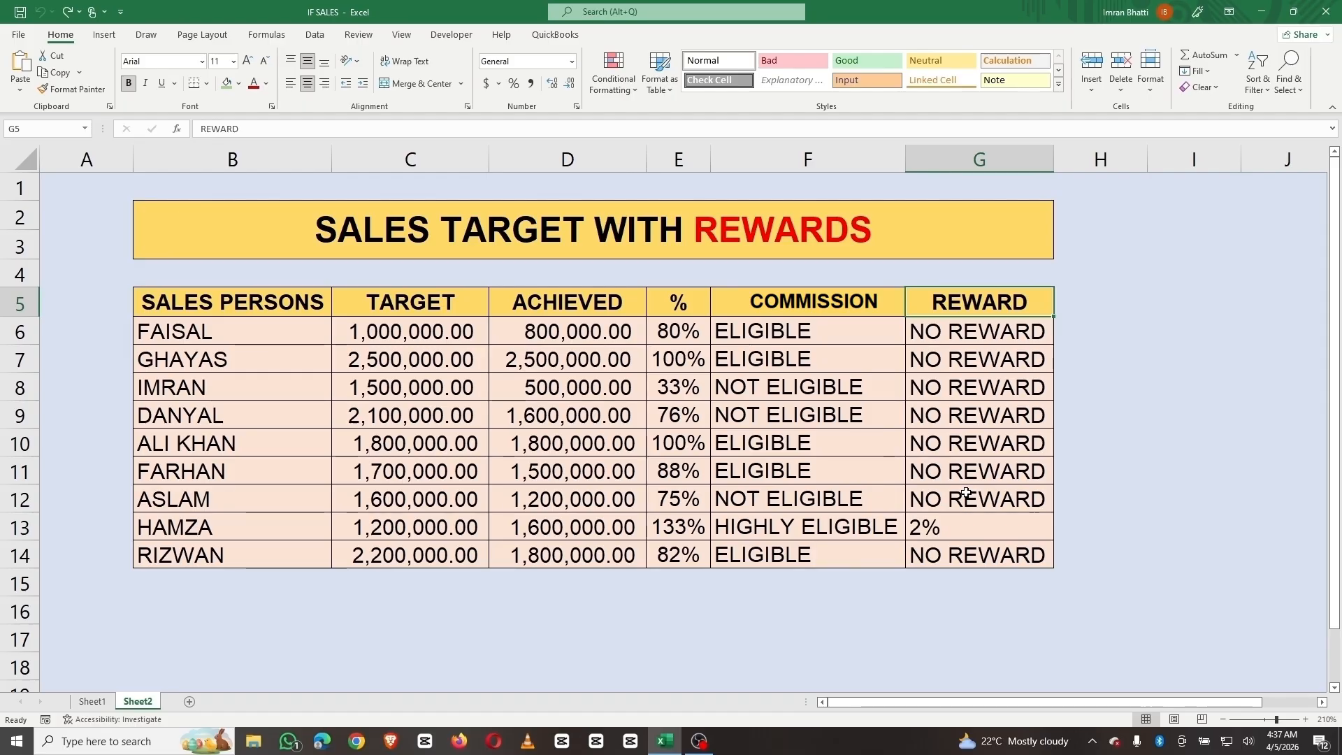
double_click(874, 218)
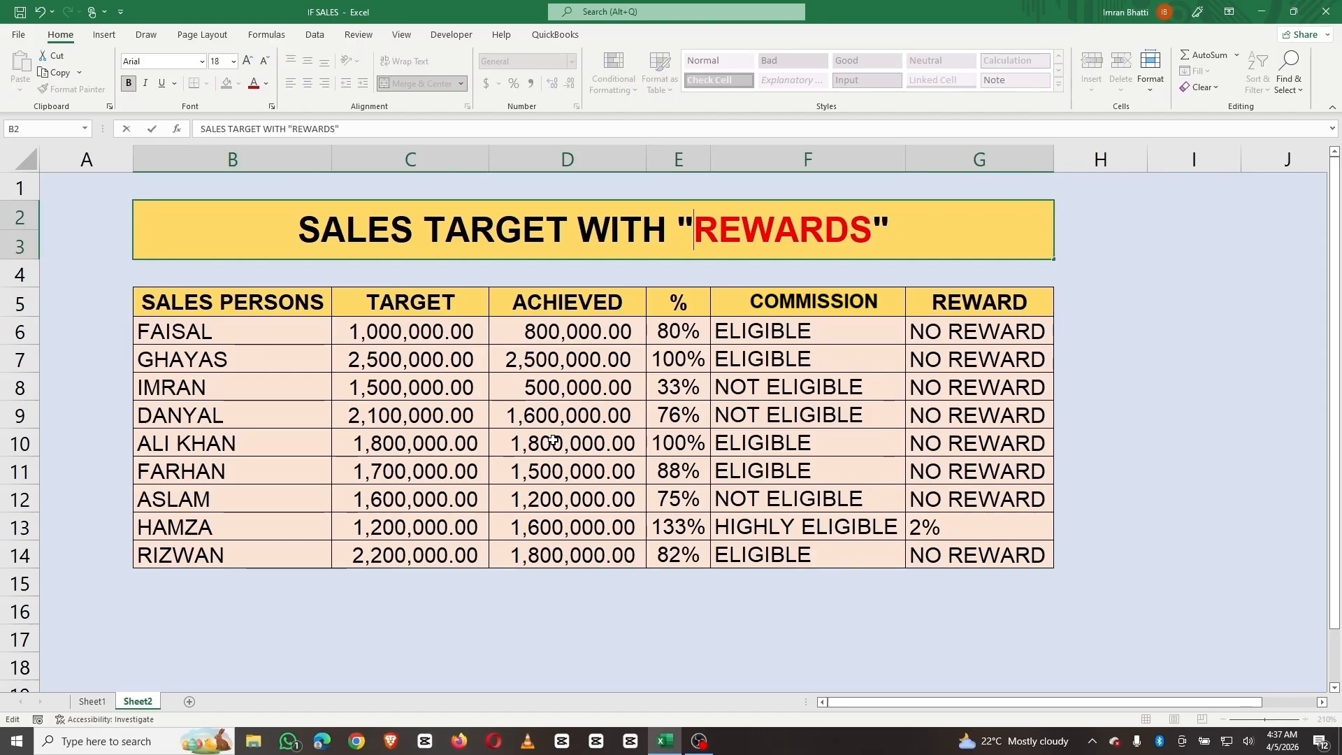
Clear the percentage and commission cells F6:G14 on Sheet1
click(92, 701)
drag(723, 320, 942, 532)
key(Delete)
Calculate the achievement percentage in F6 with =E6/D6 and fill the formula down to F14
click(791, 319)
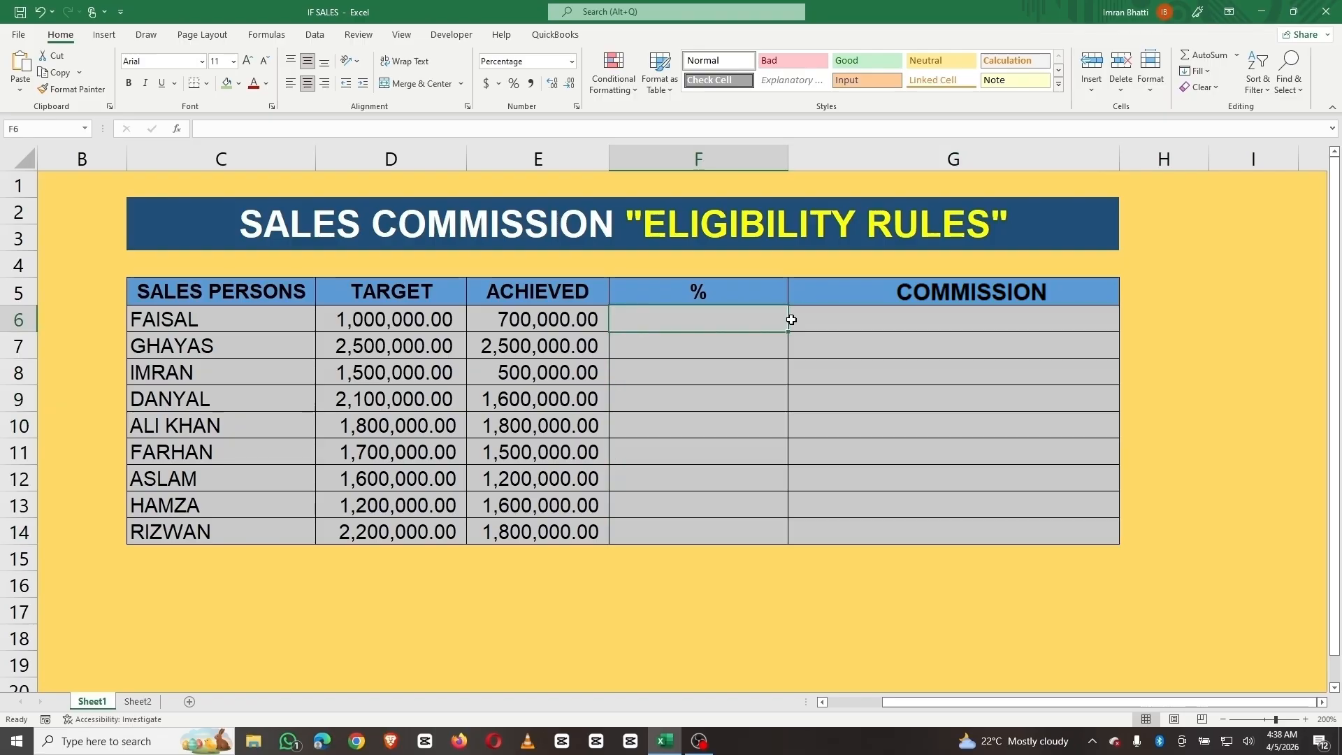
text(=)
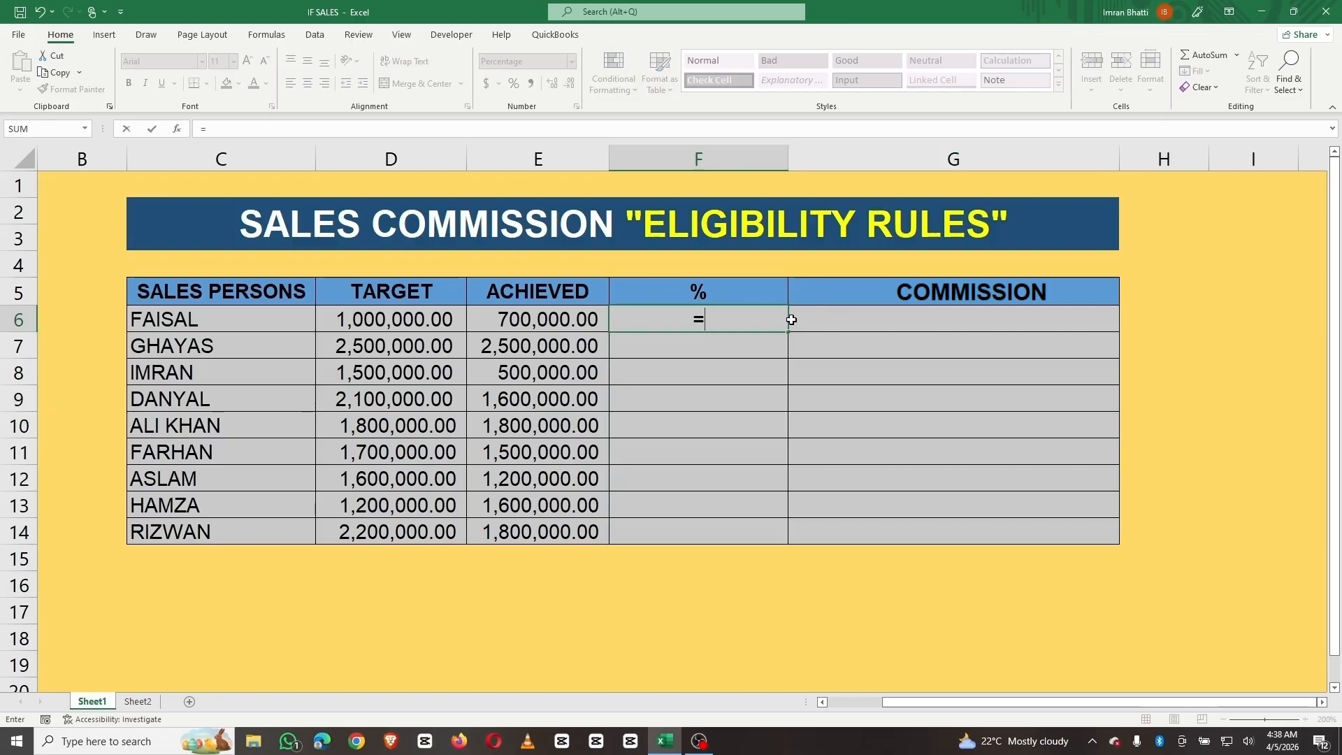
key(Left)
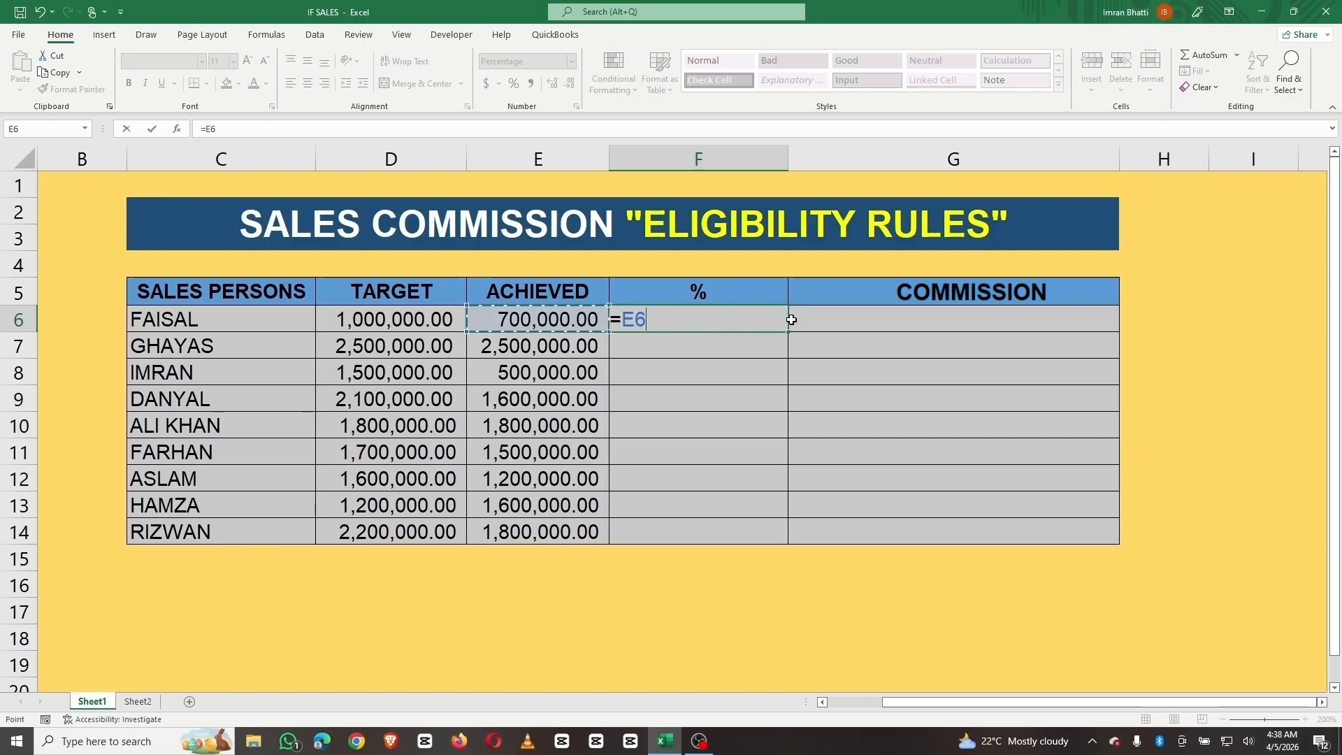
text(/)
key(Left)
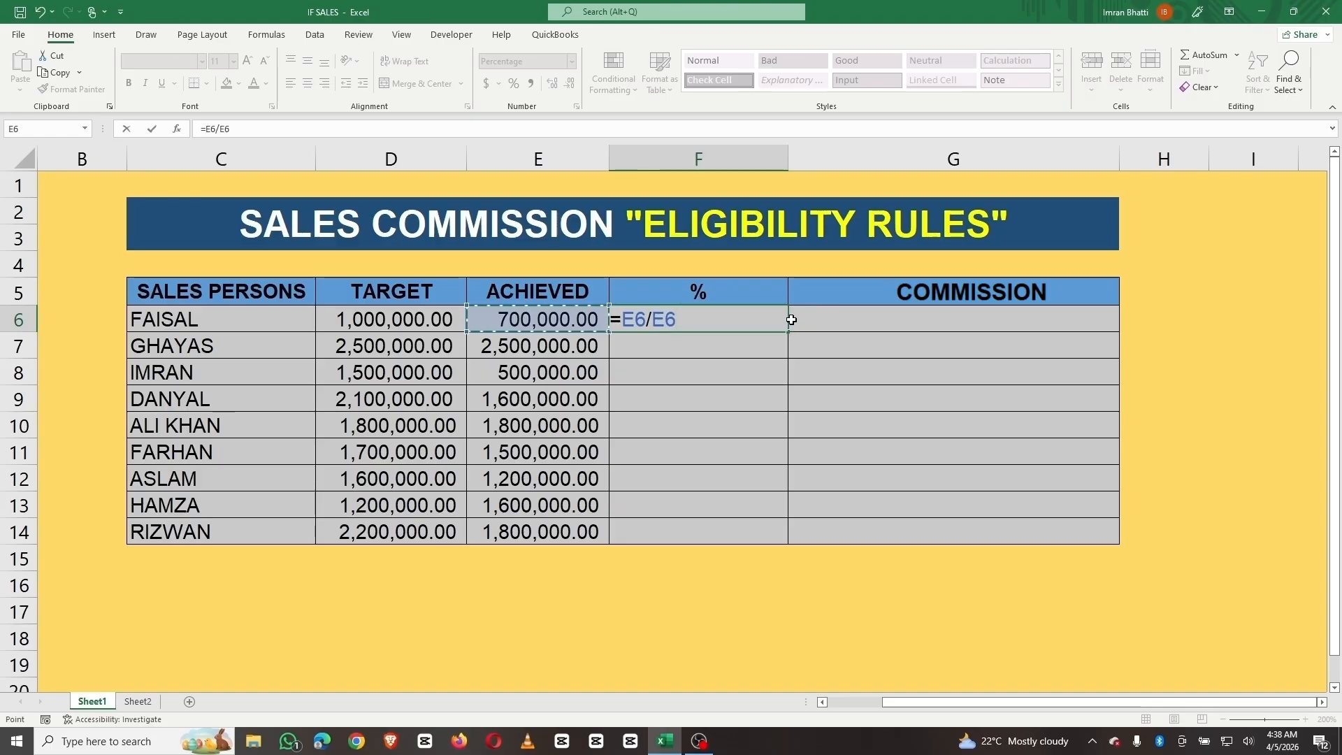
key(Left)
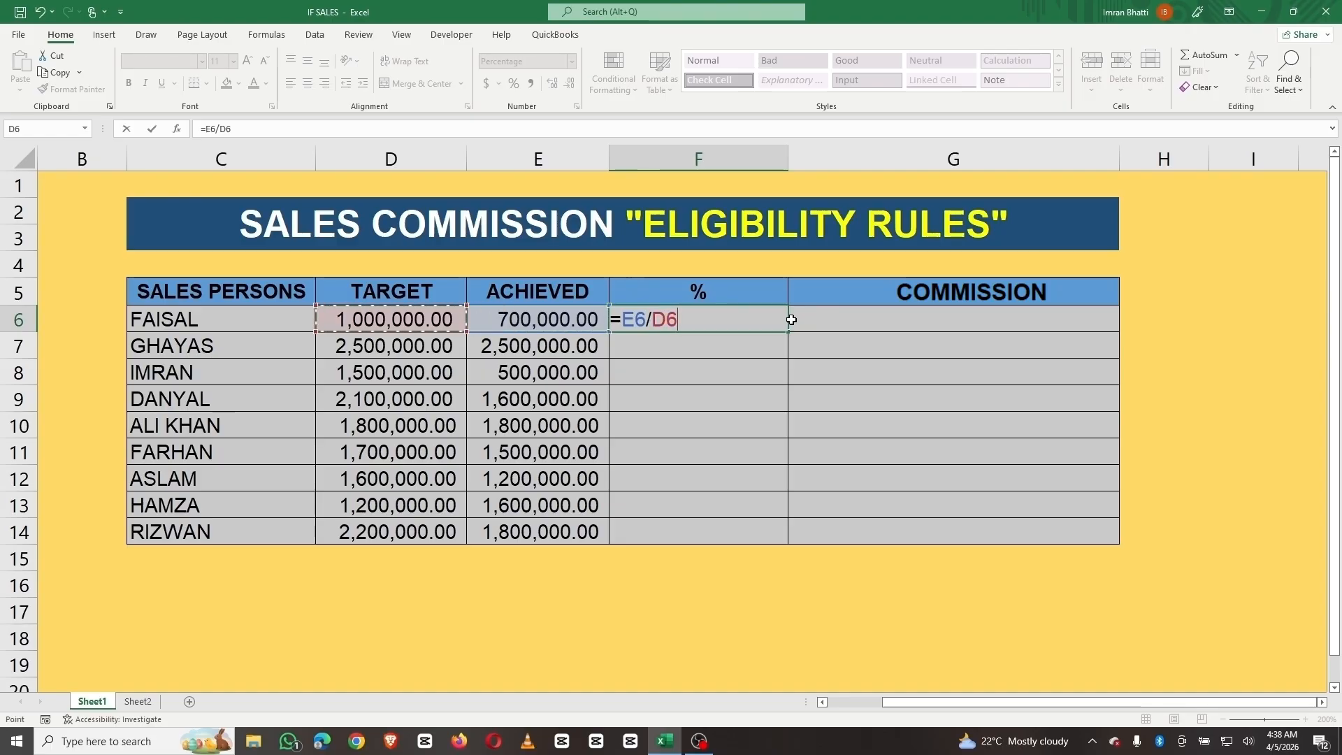
key(Return)
click(713, 321)
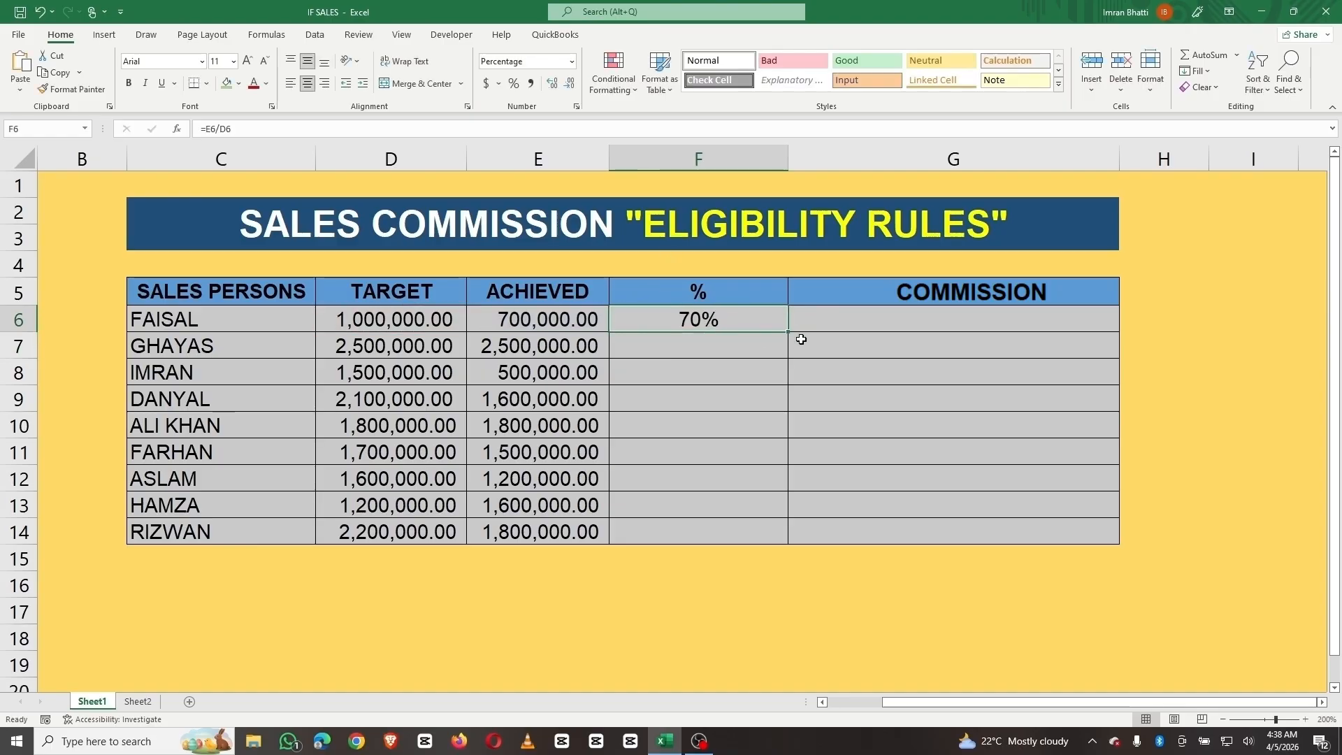
drag(788, 332, 777, 549)
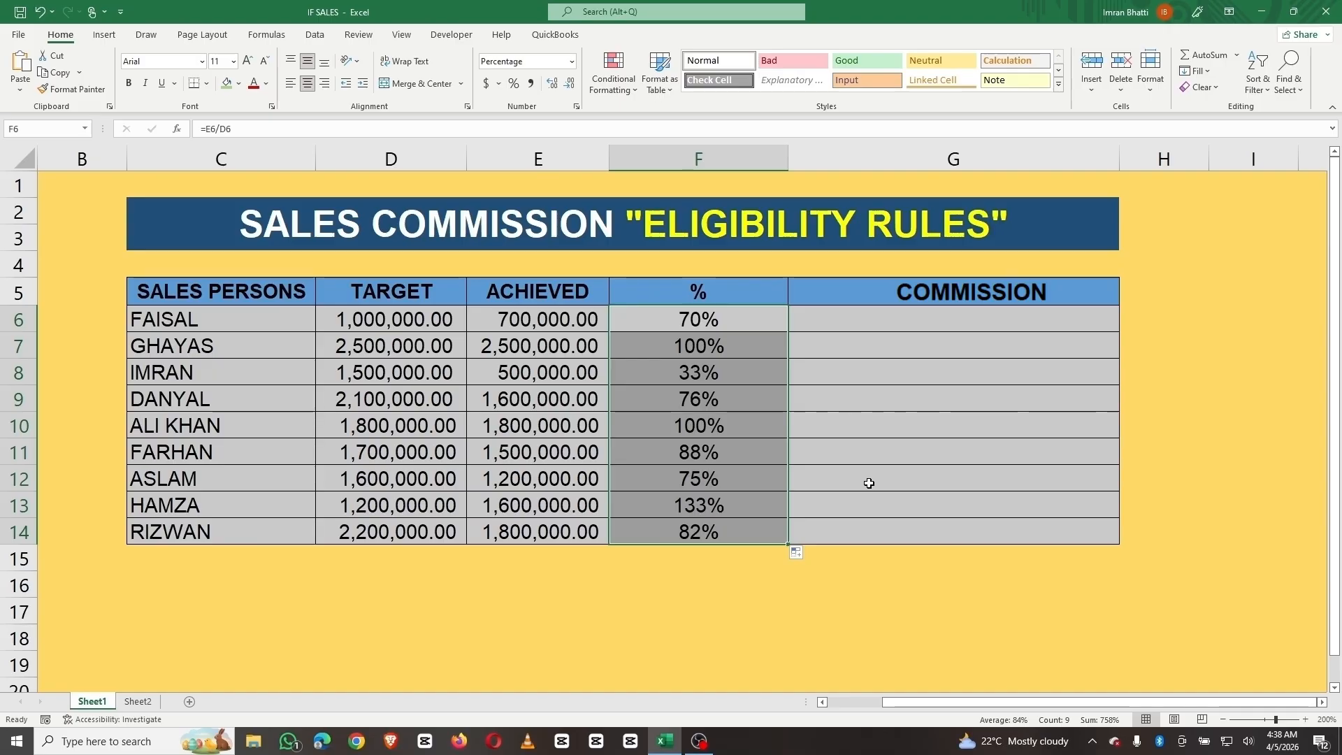
Review the reward results in G6:G14 on Sheet2
click(138, 700)
drag(944, 341, 948, 558)
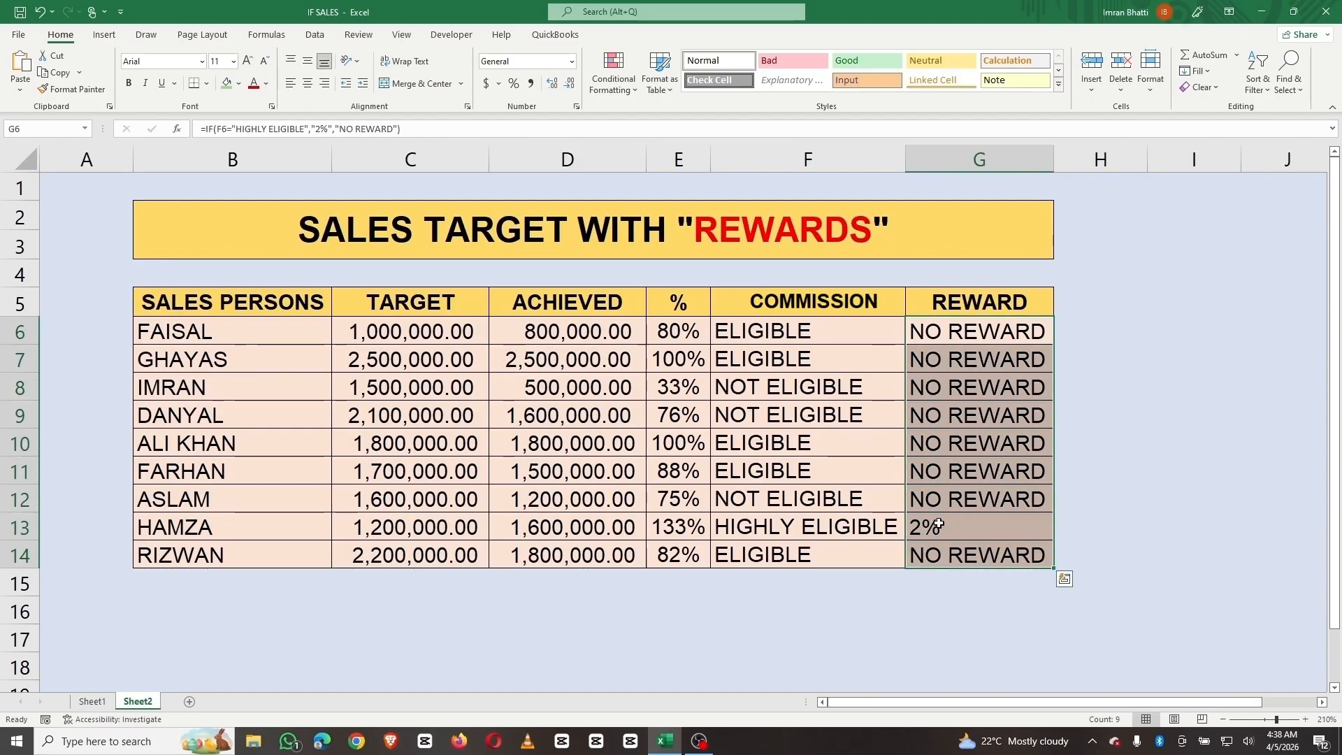
click(938, 524)
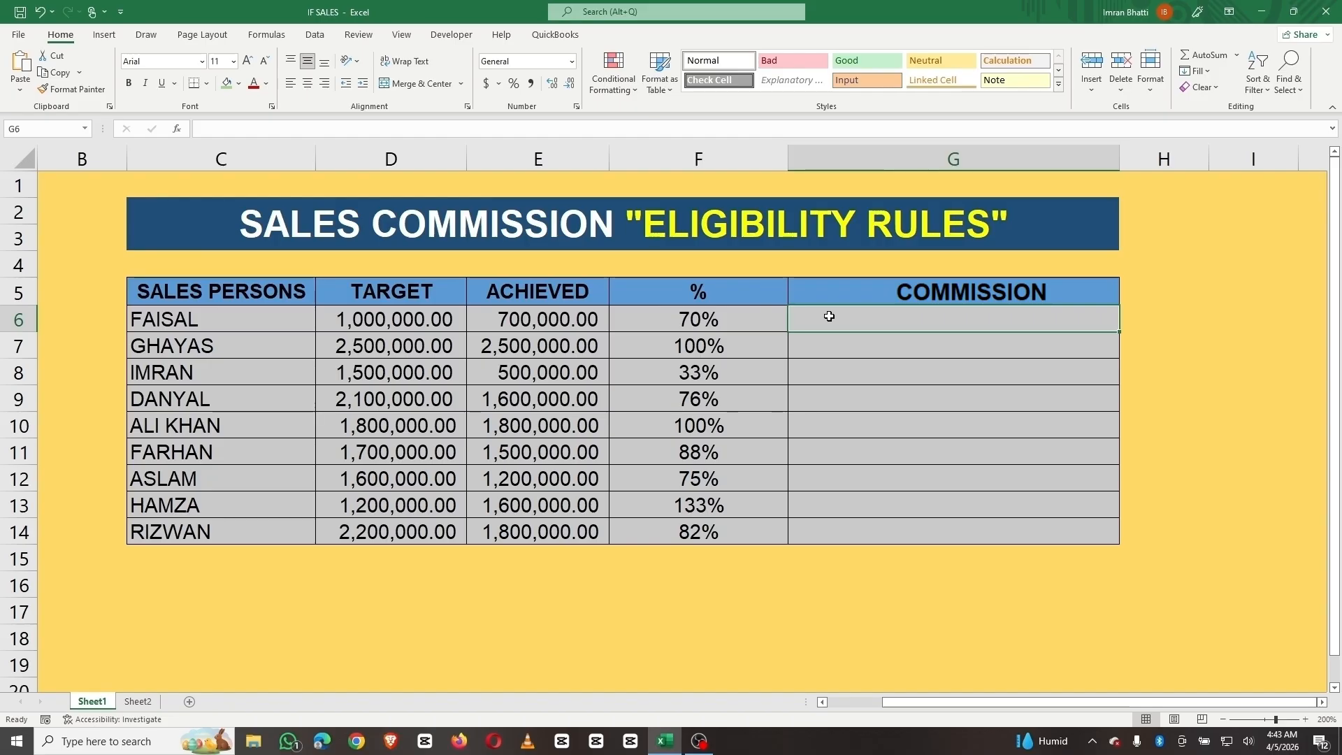
Start the commission formula in G6 on Sheet1 with an IF that returns "NOT ELIGIBLE" when F6<100%
text(=)
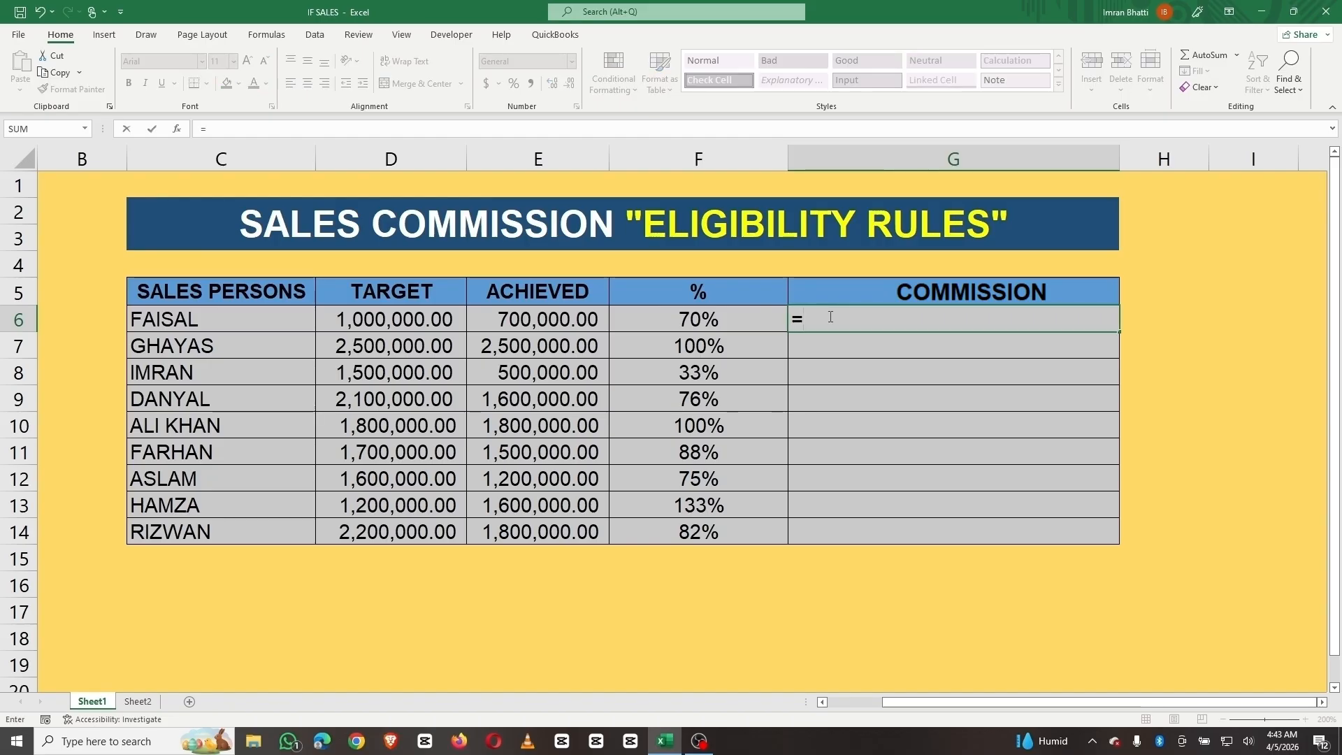
text(IF()
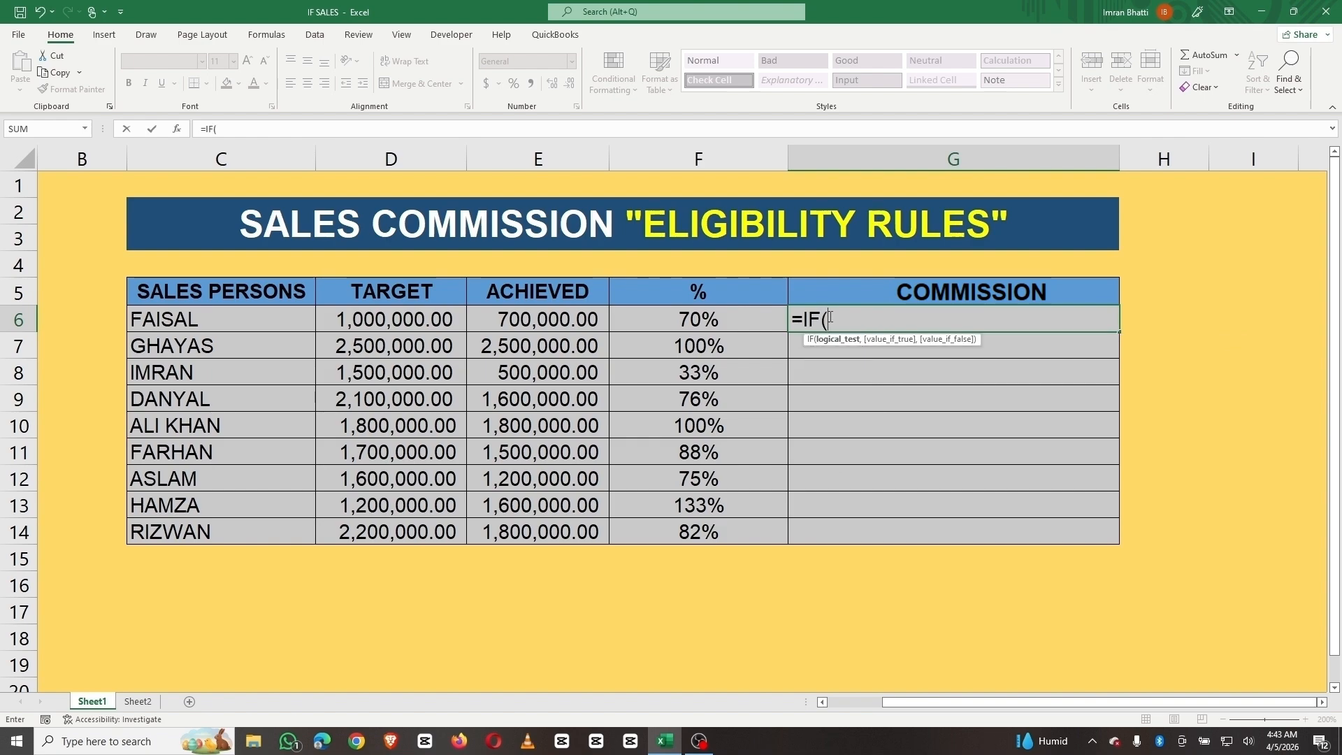
click(712, 320)
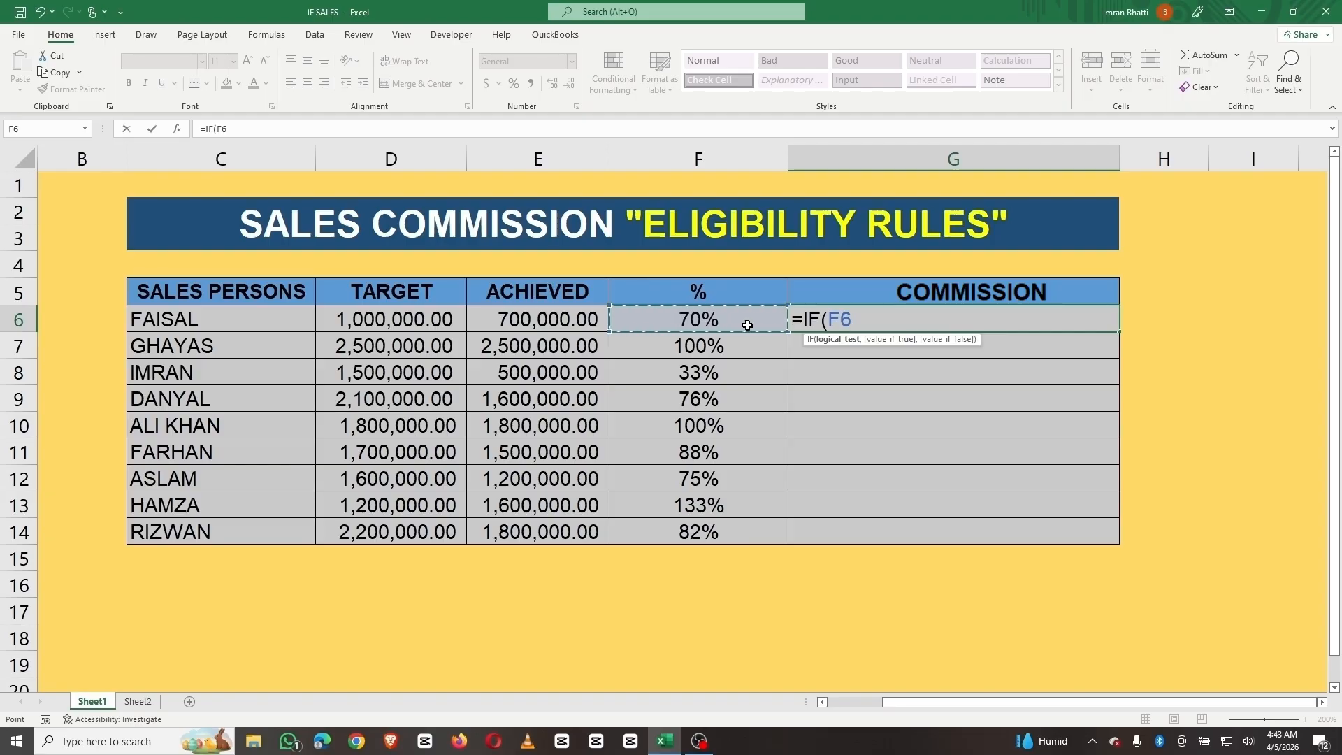
text(<1)
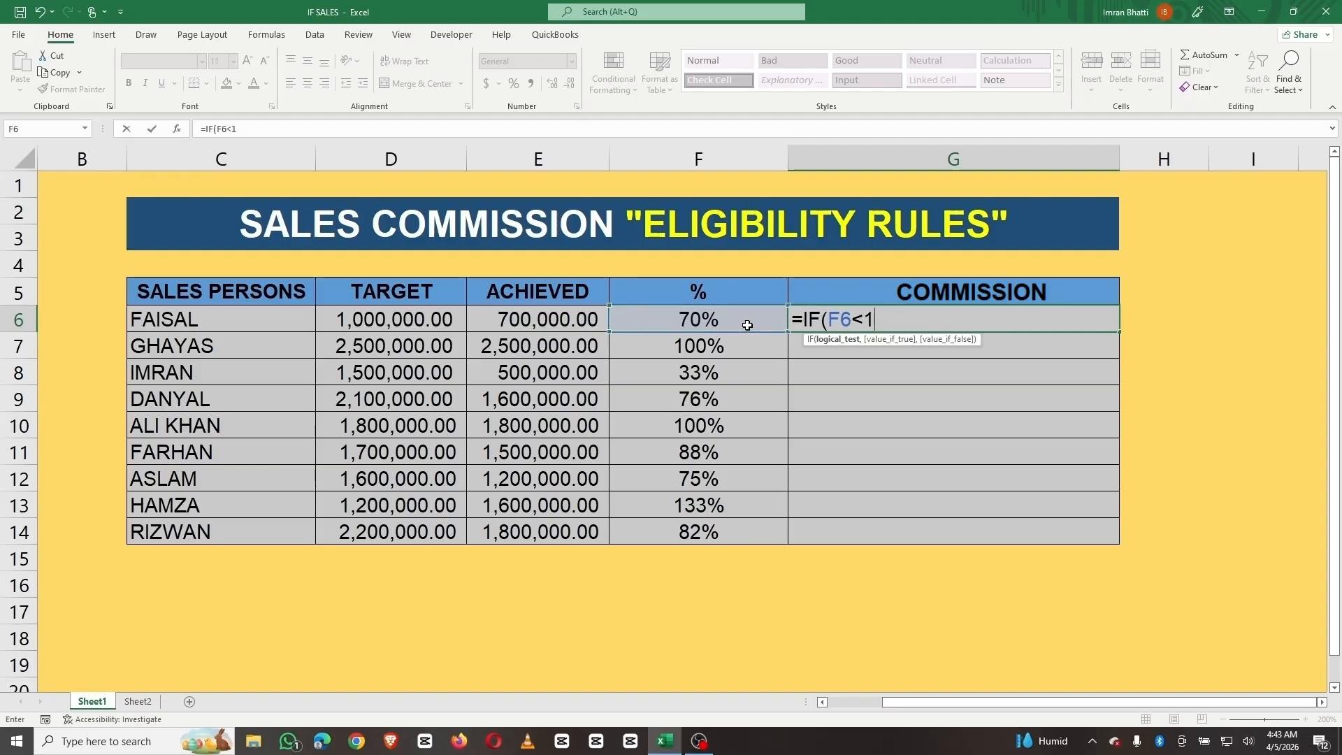
text(00%)
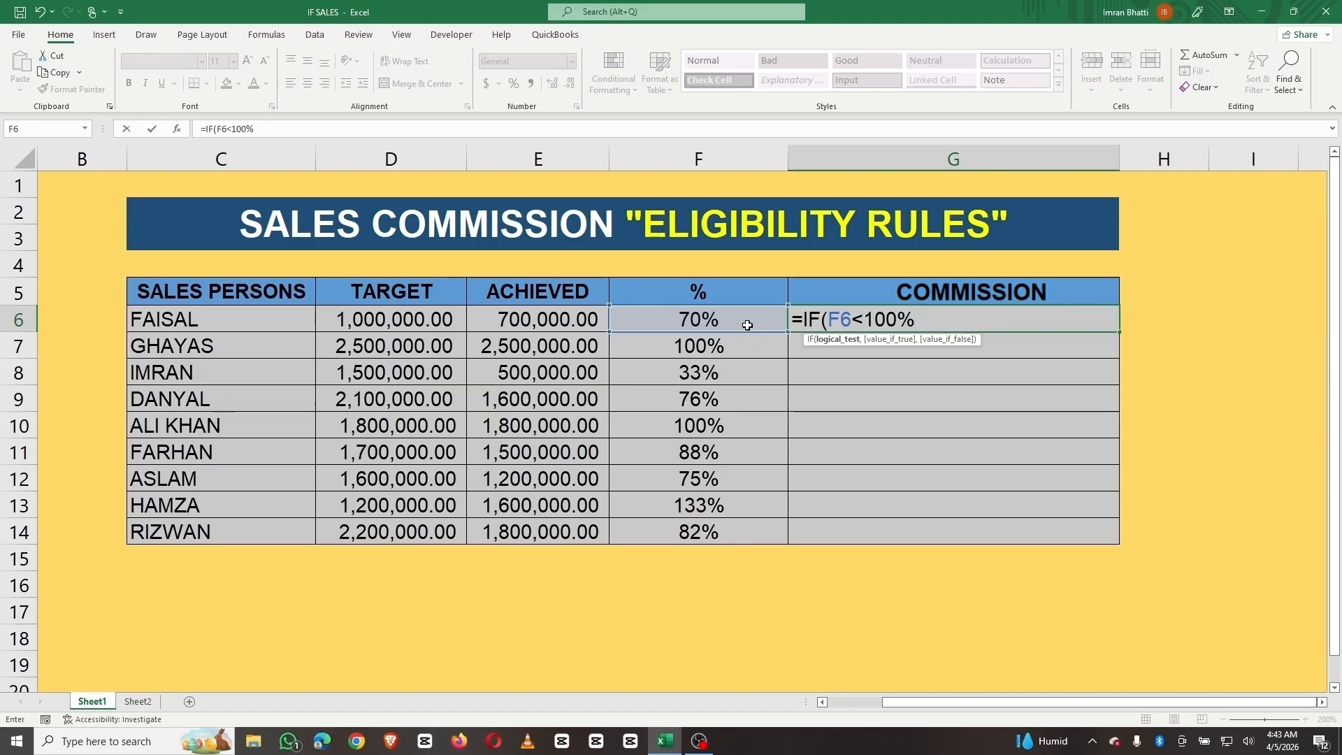
text(,"NO)
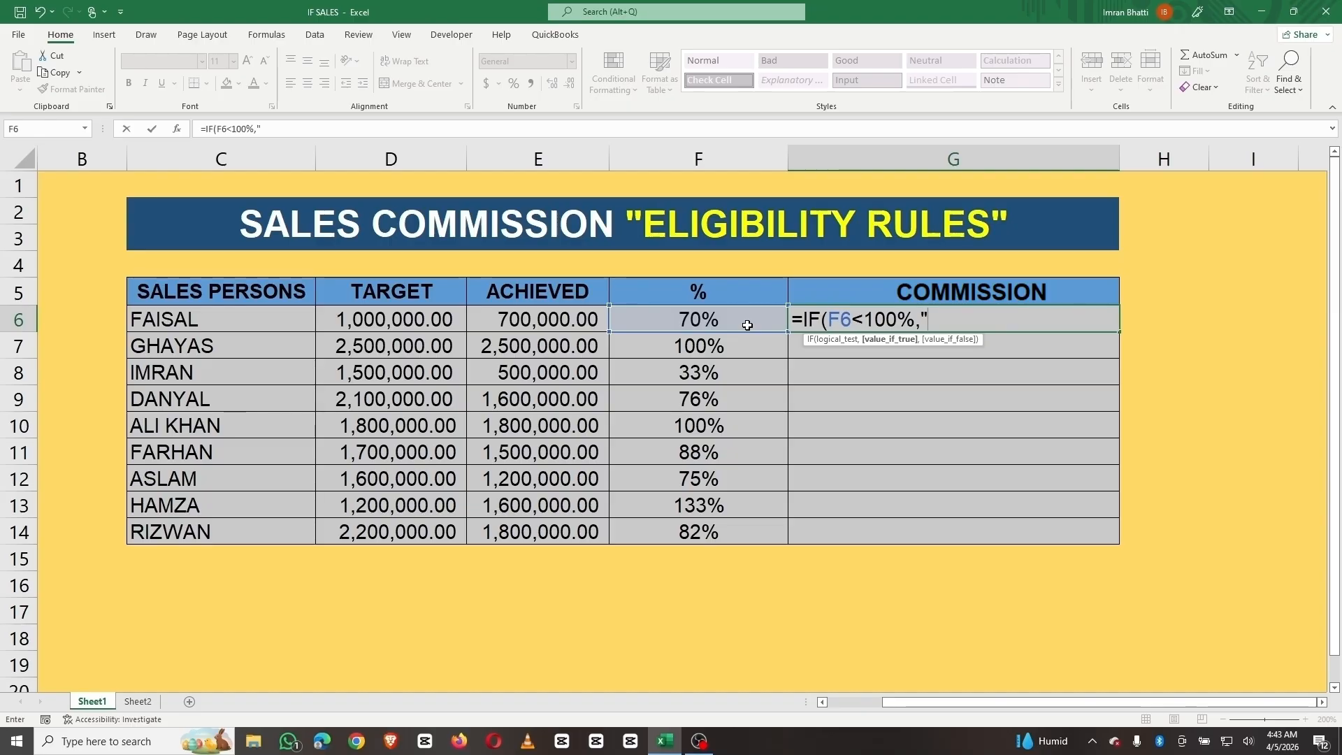
text(T ELIGIBLE)
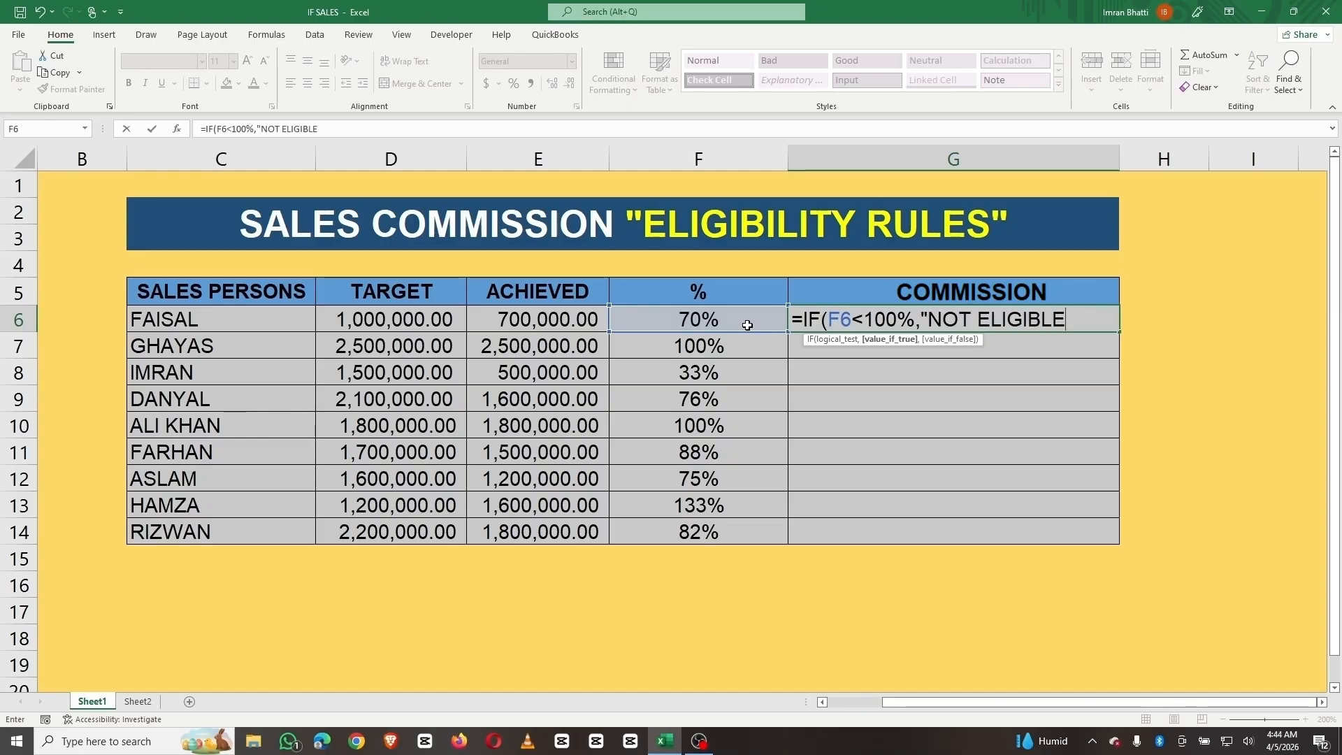
text(")
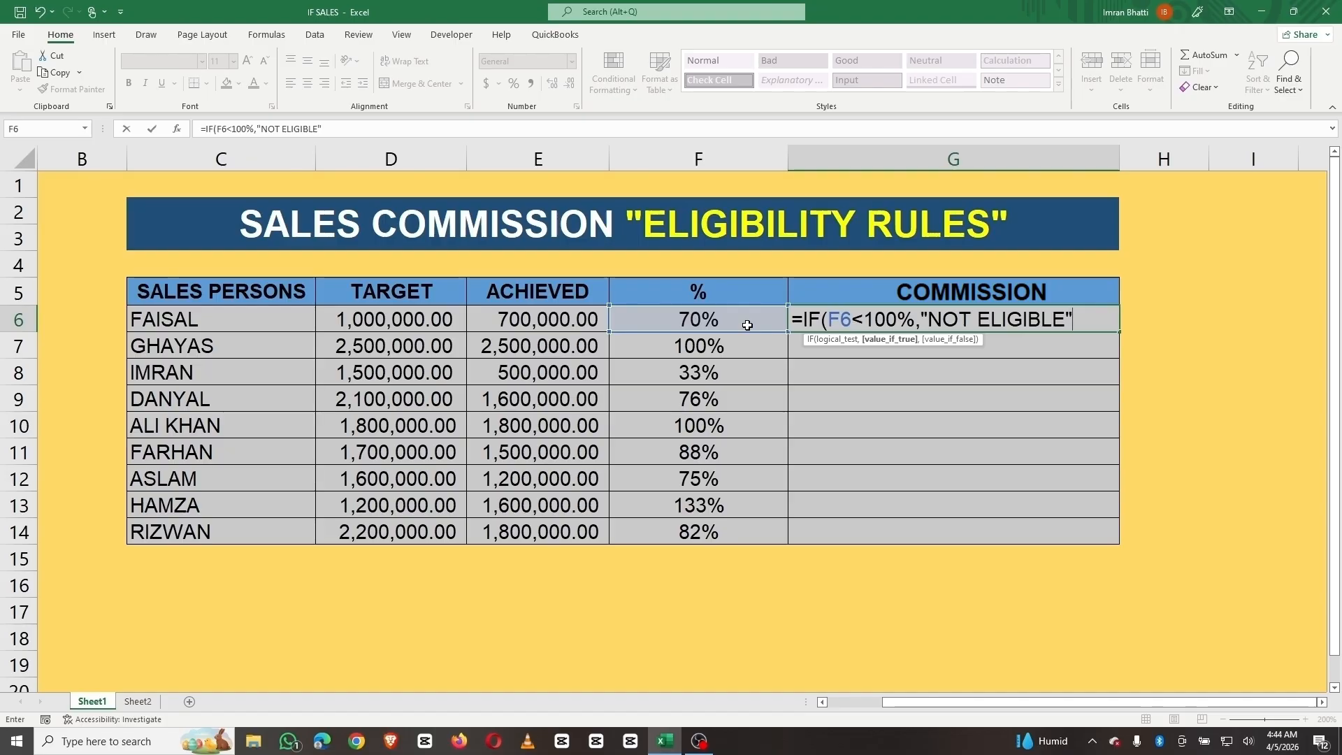
Nest a second IF in the G6 formula that returns "ELIGIBLE" when F6=100%
text(,IF()
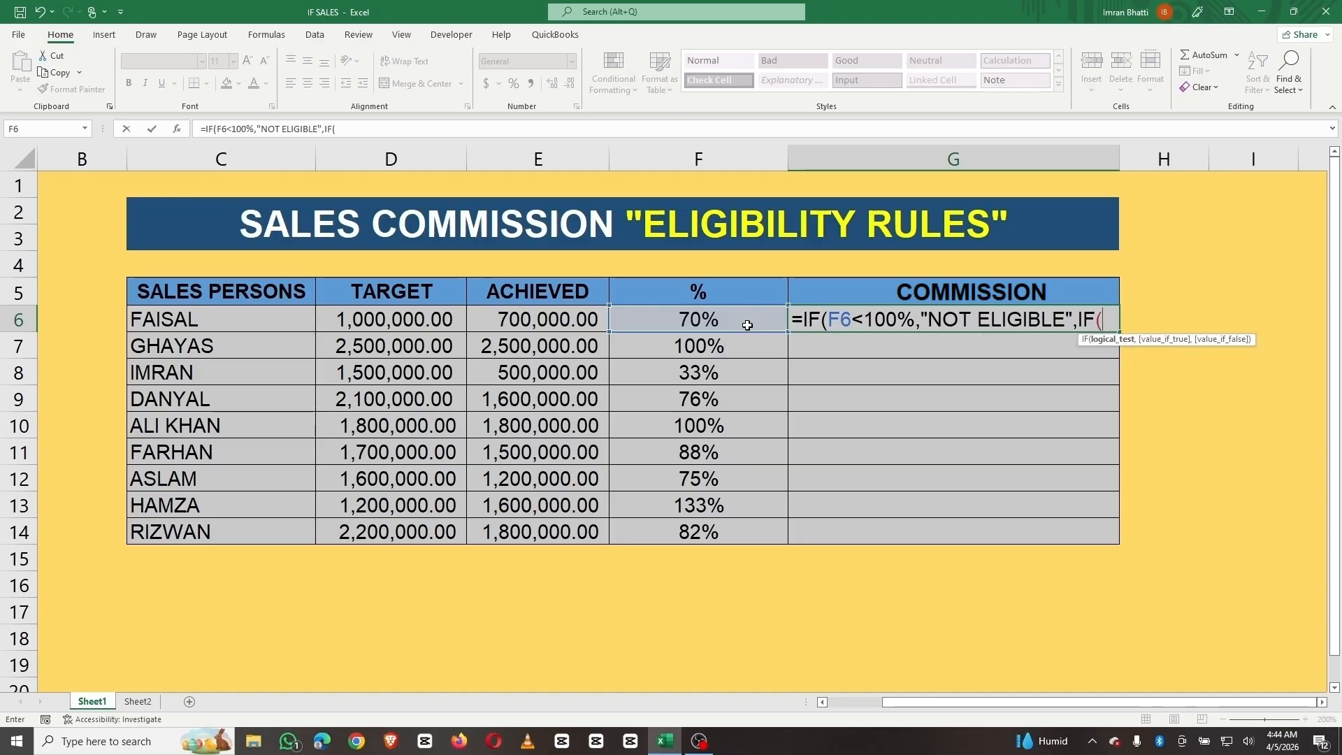
click(730, 319)
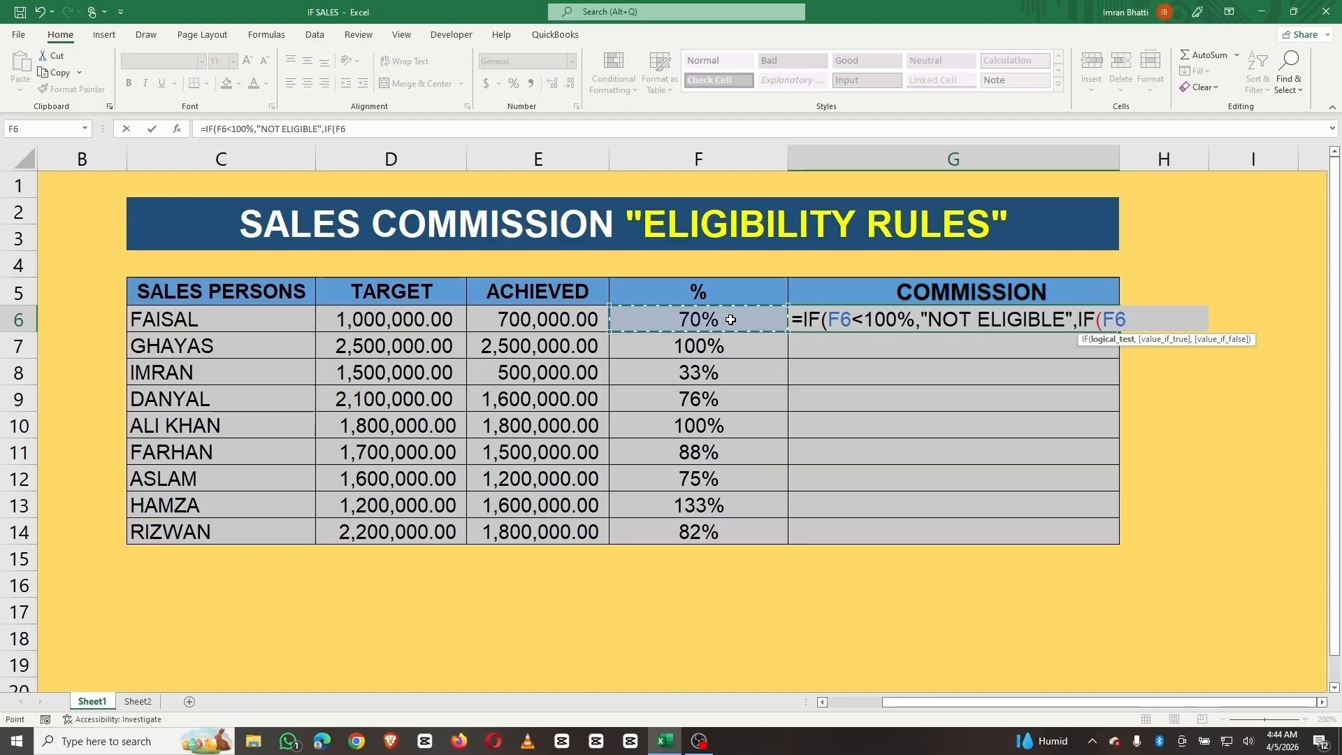
text(=)
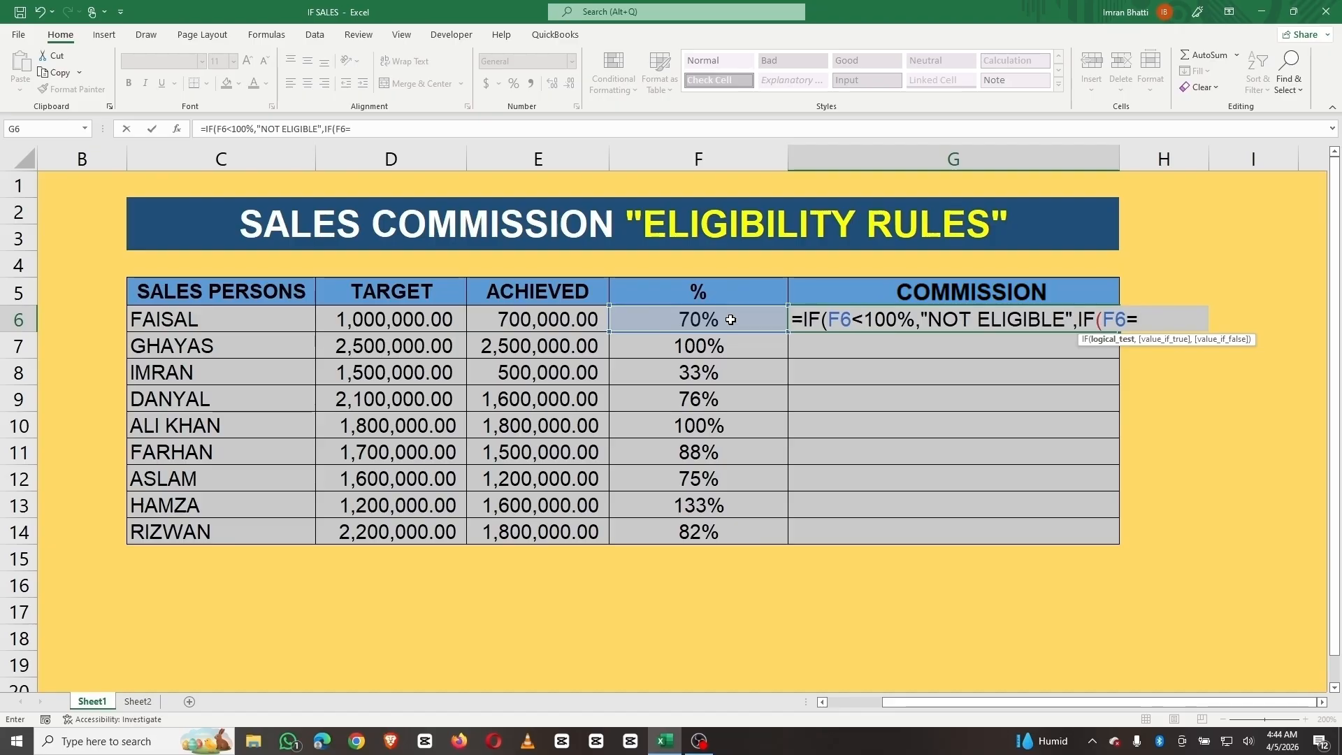
text(100%,)
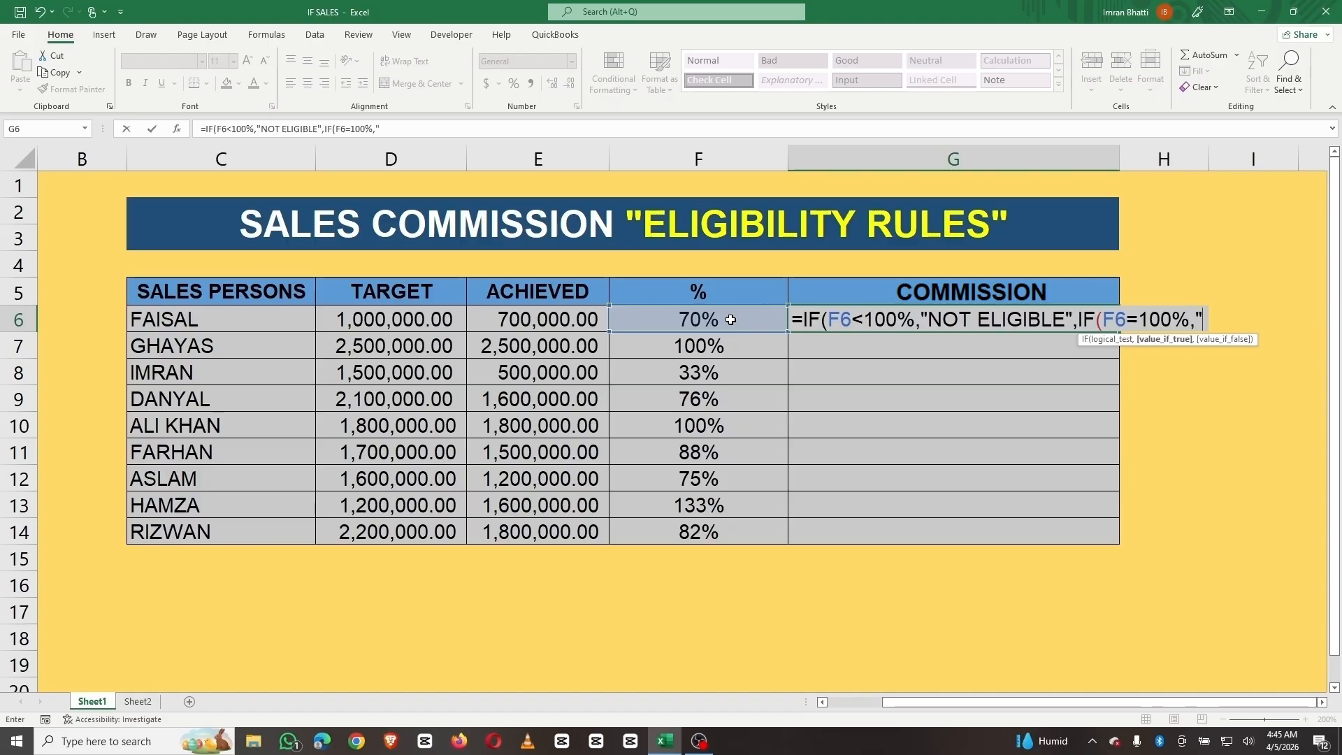
text(ELIGIB)
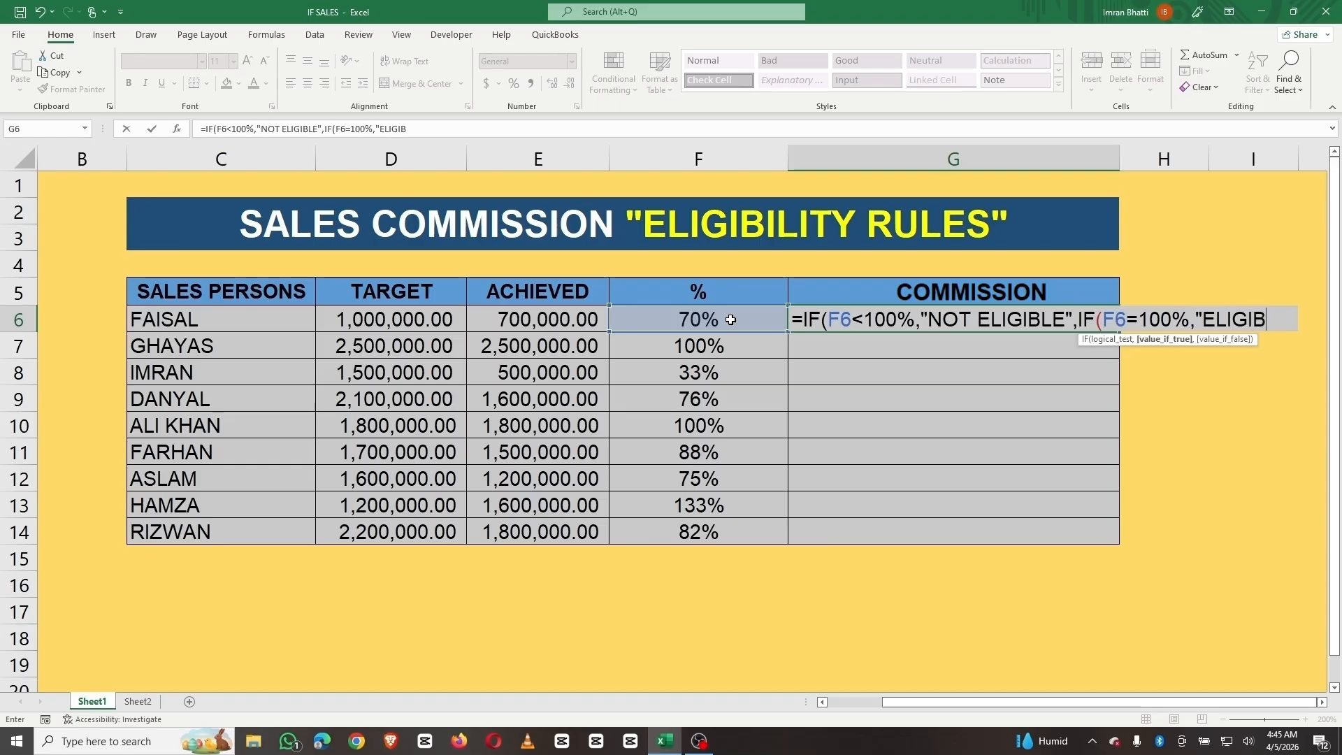
text(LE")
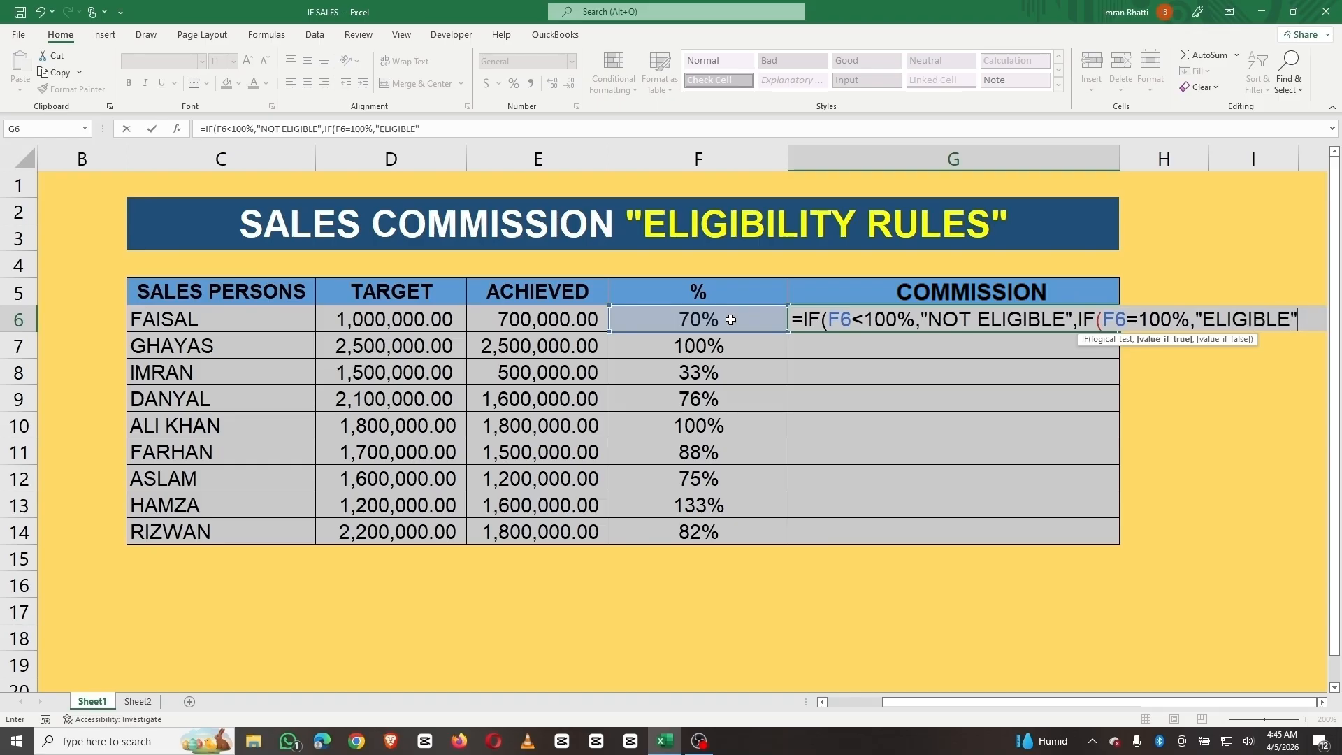
text(,)
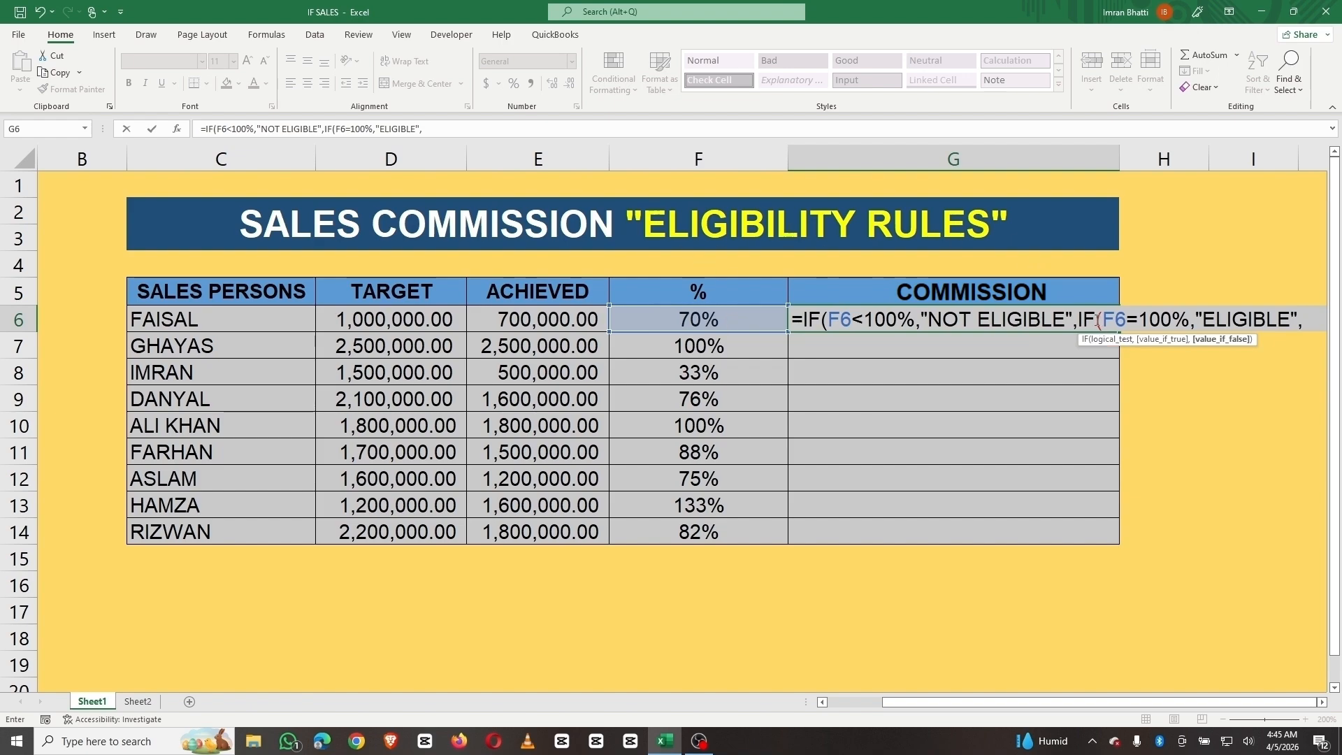
Add "HIGHLY ELIGIBLE" as the nested IF's false result and close both IF functions
click(1172, 320)
click(1309, 322)
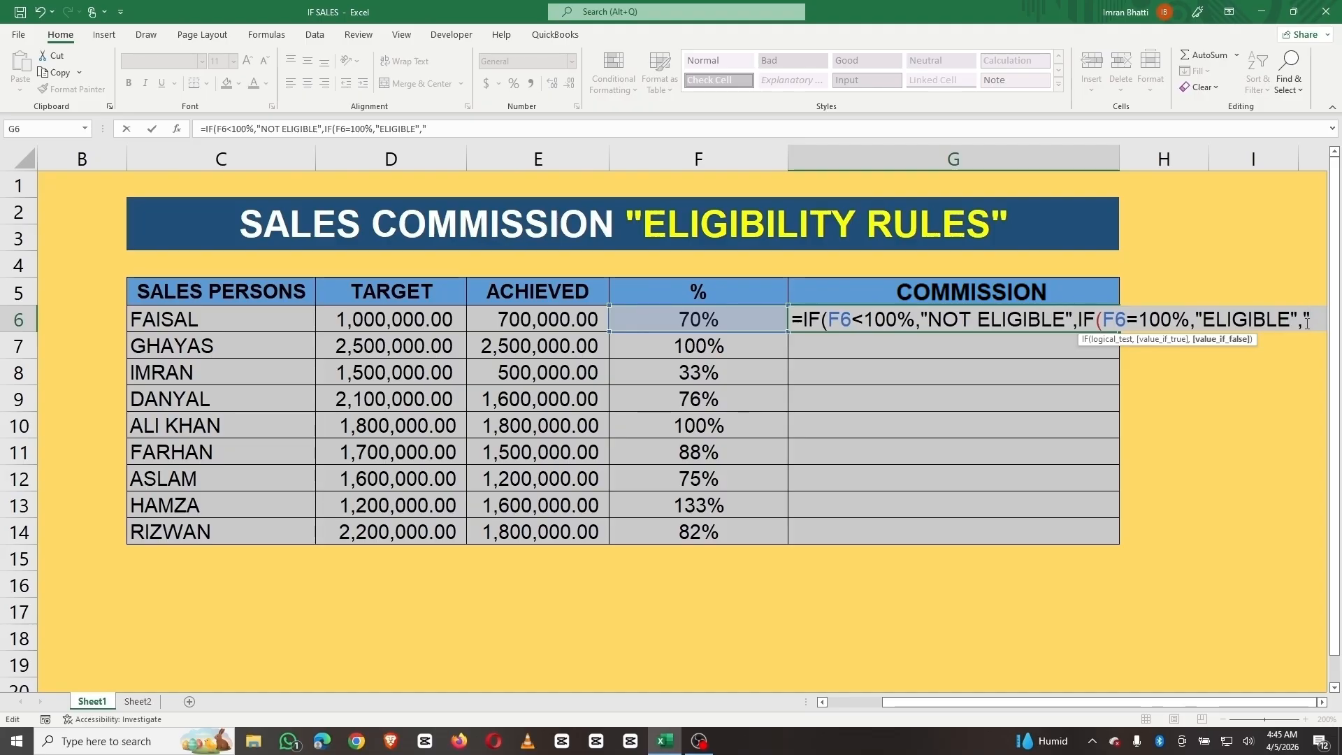
text("HIH)
key(BackSpace)
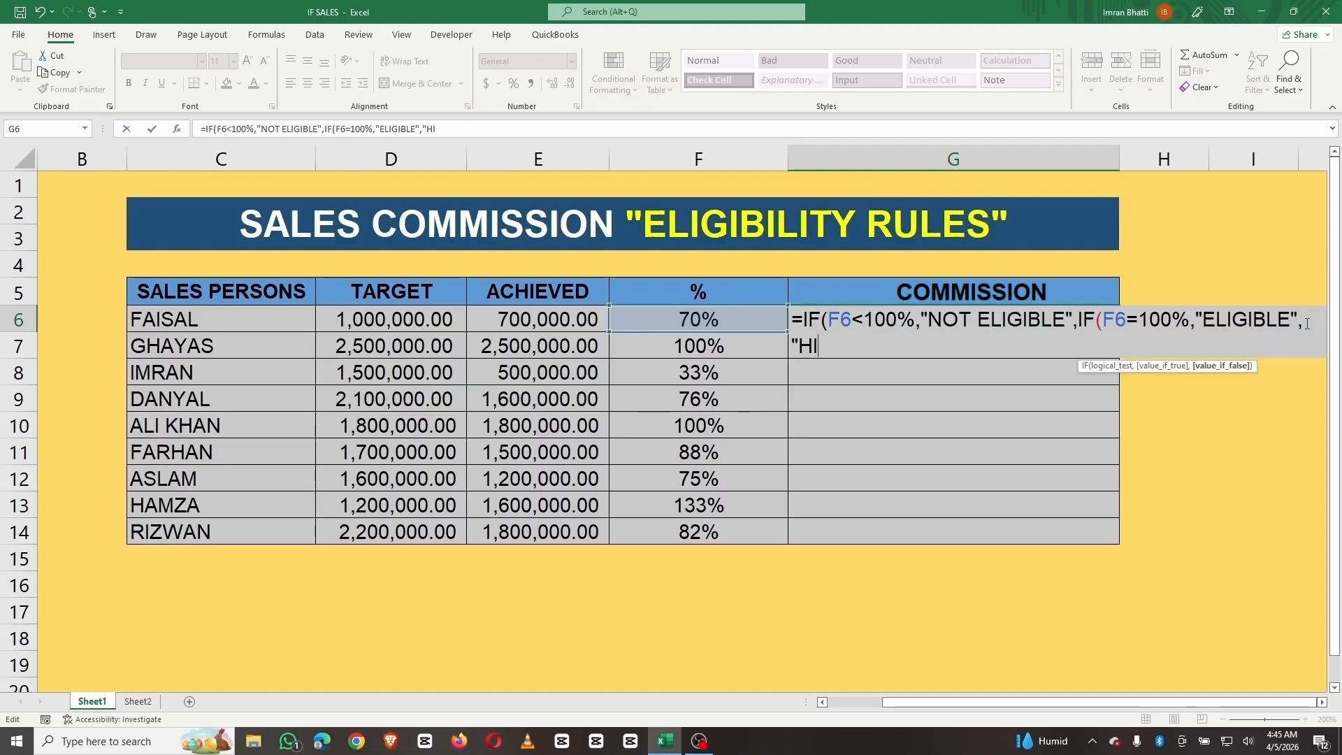
text(GHLY )
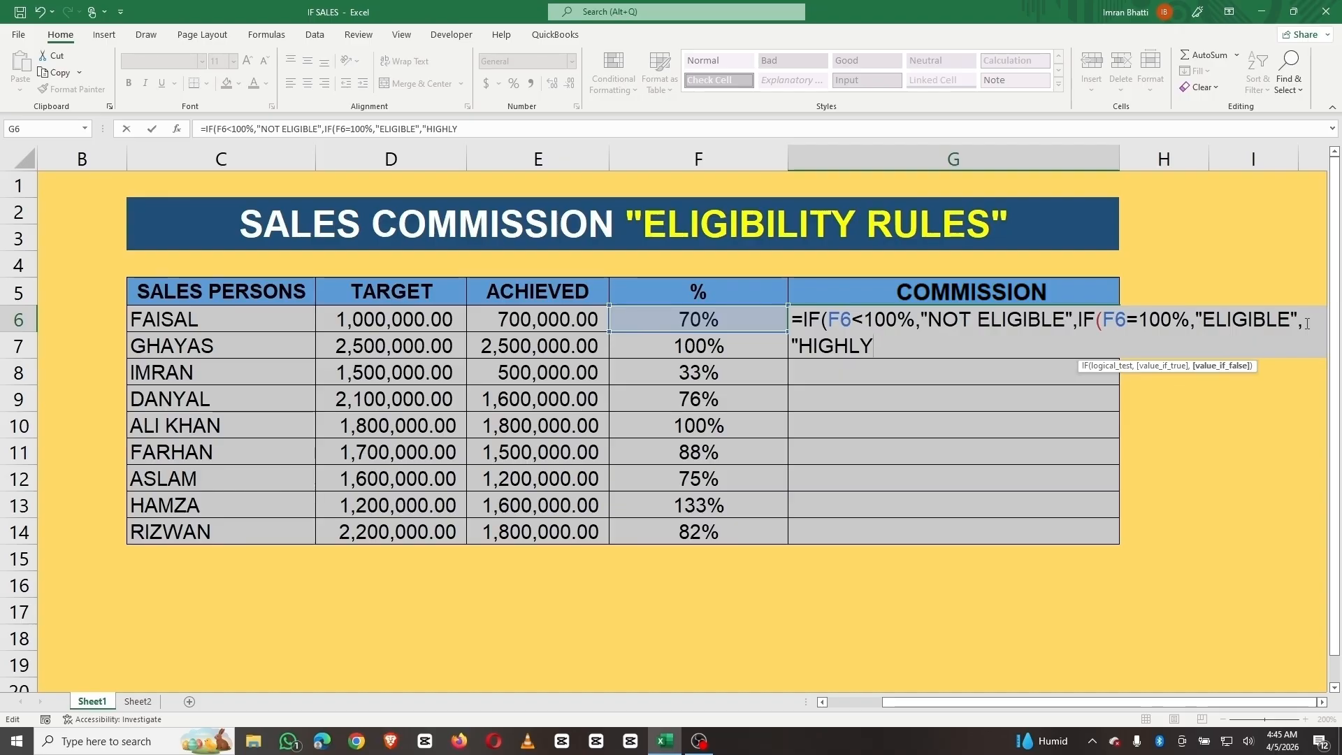
text(ELIGIBLE)
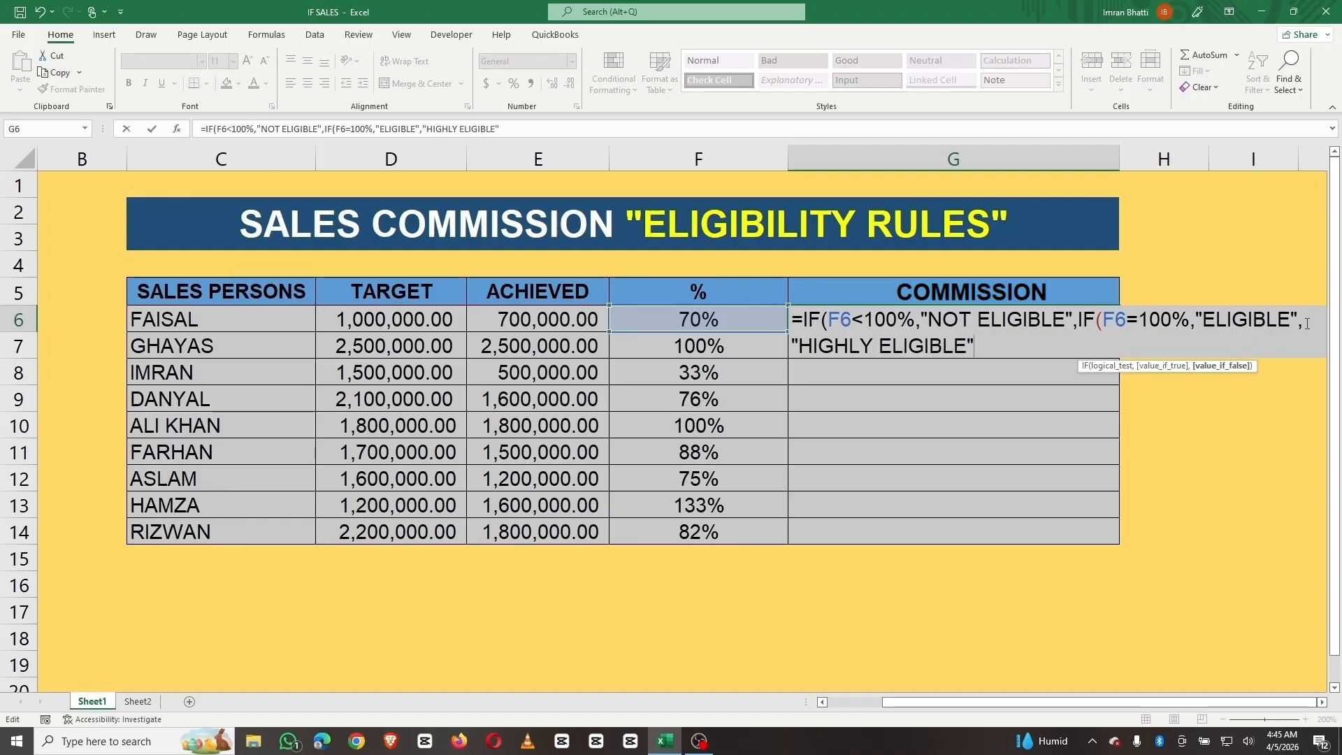
text(")))
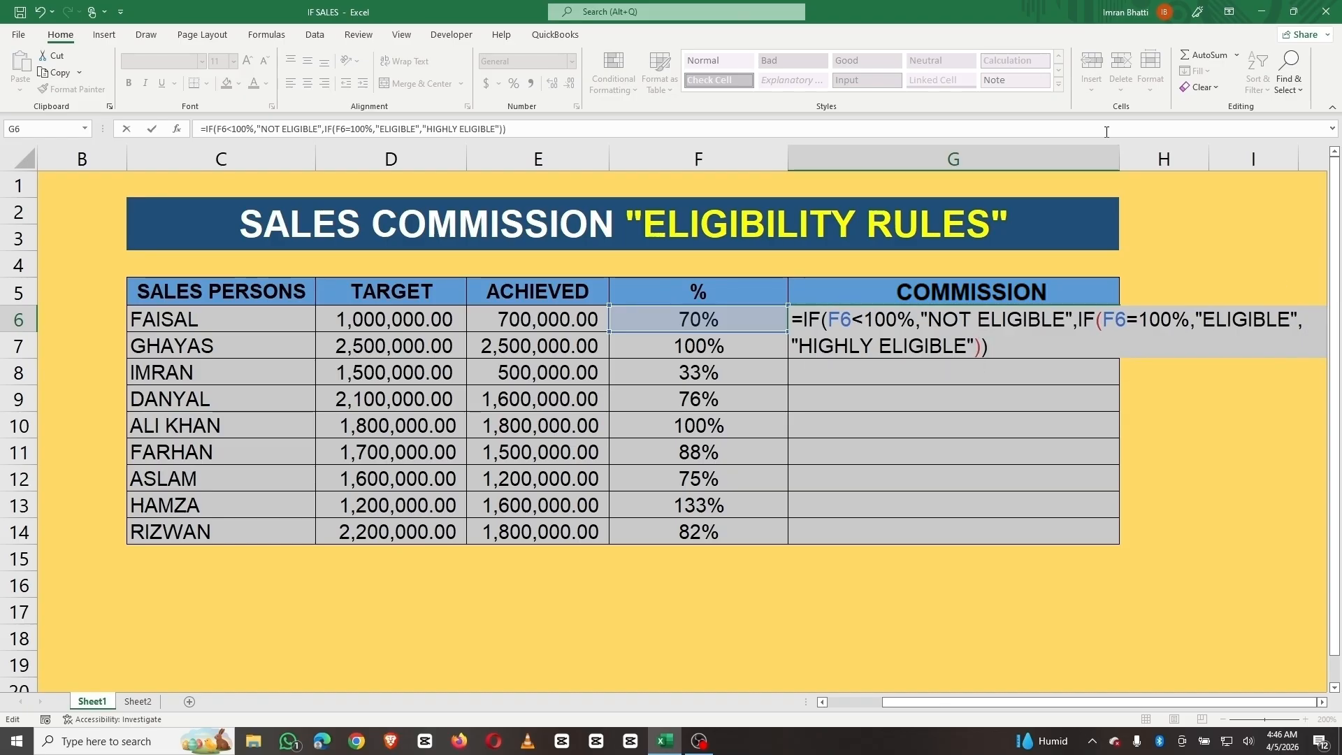
Check the parts of the G6 commission formula, commit it and fill it down to G14
click(830, 320)
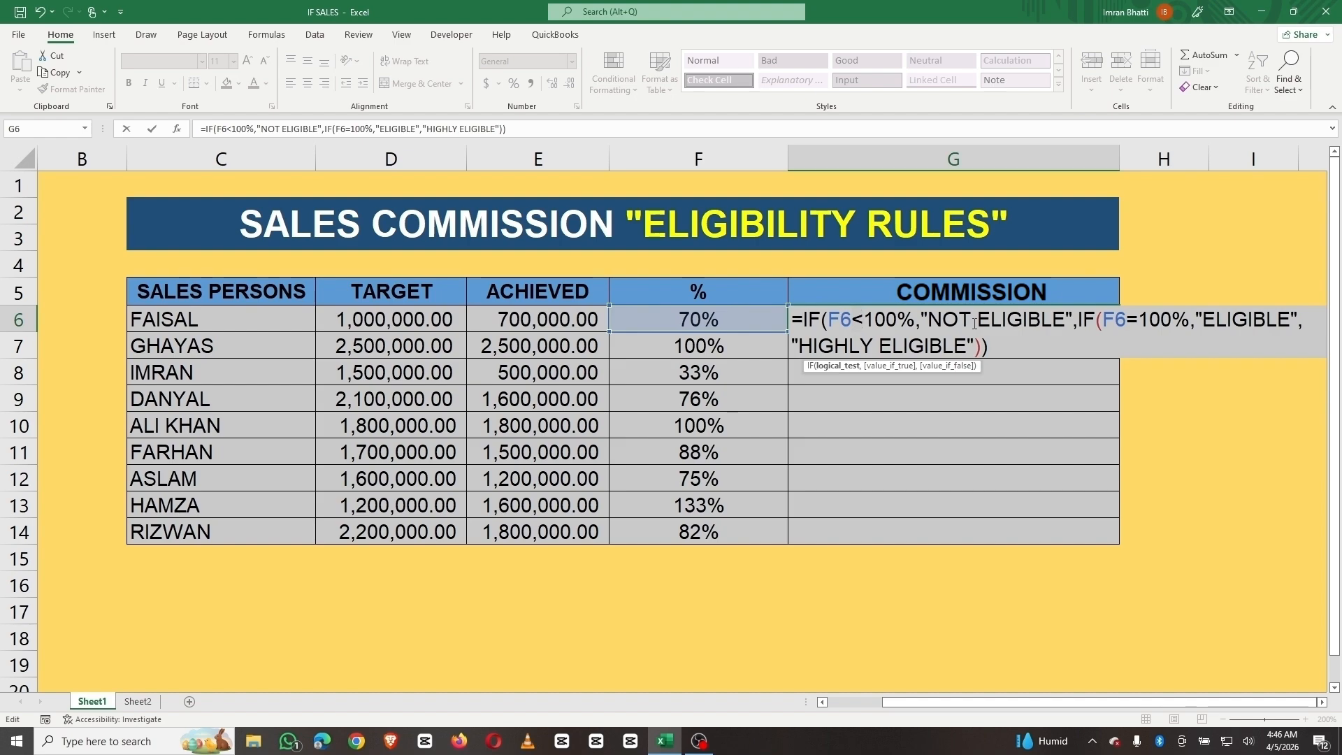
click(1172, 320)
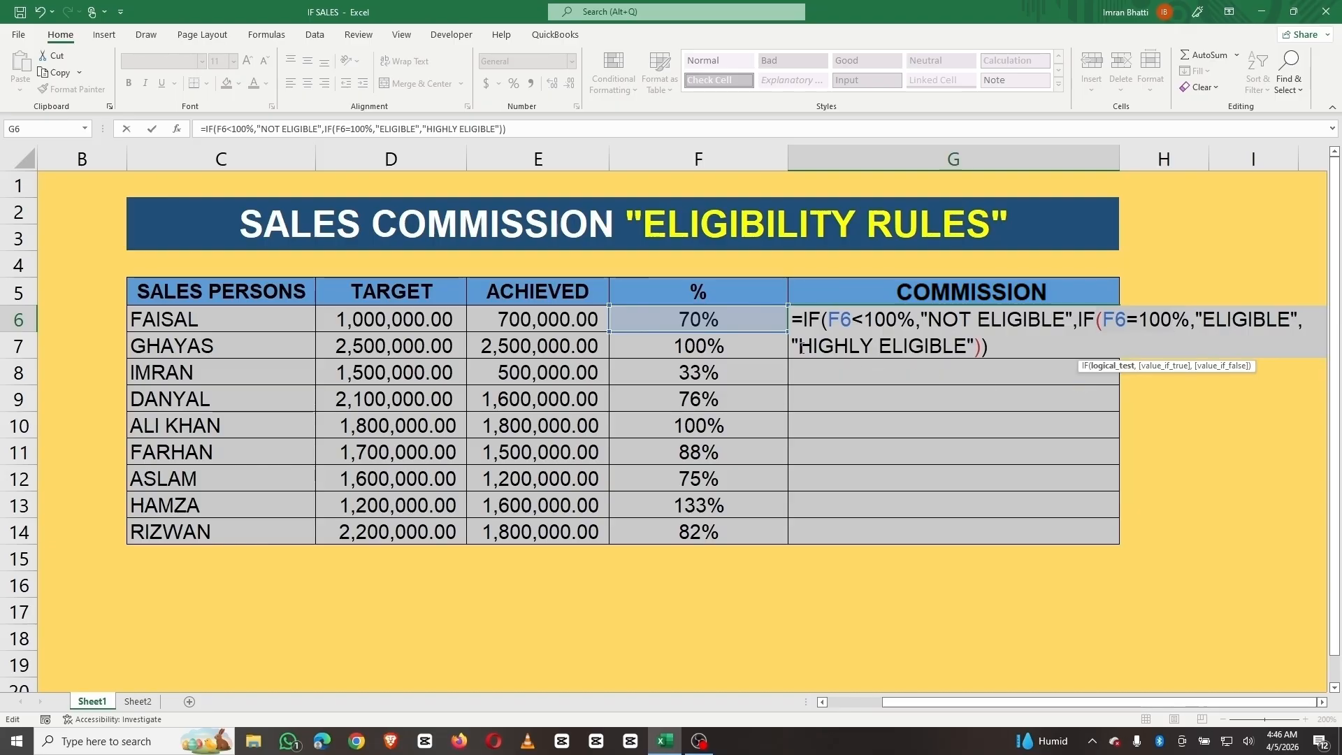
click(933, 348)
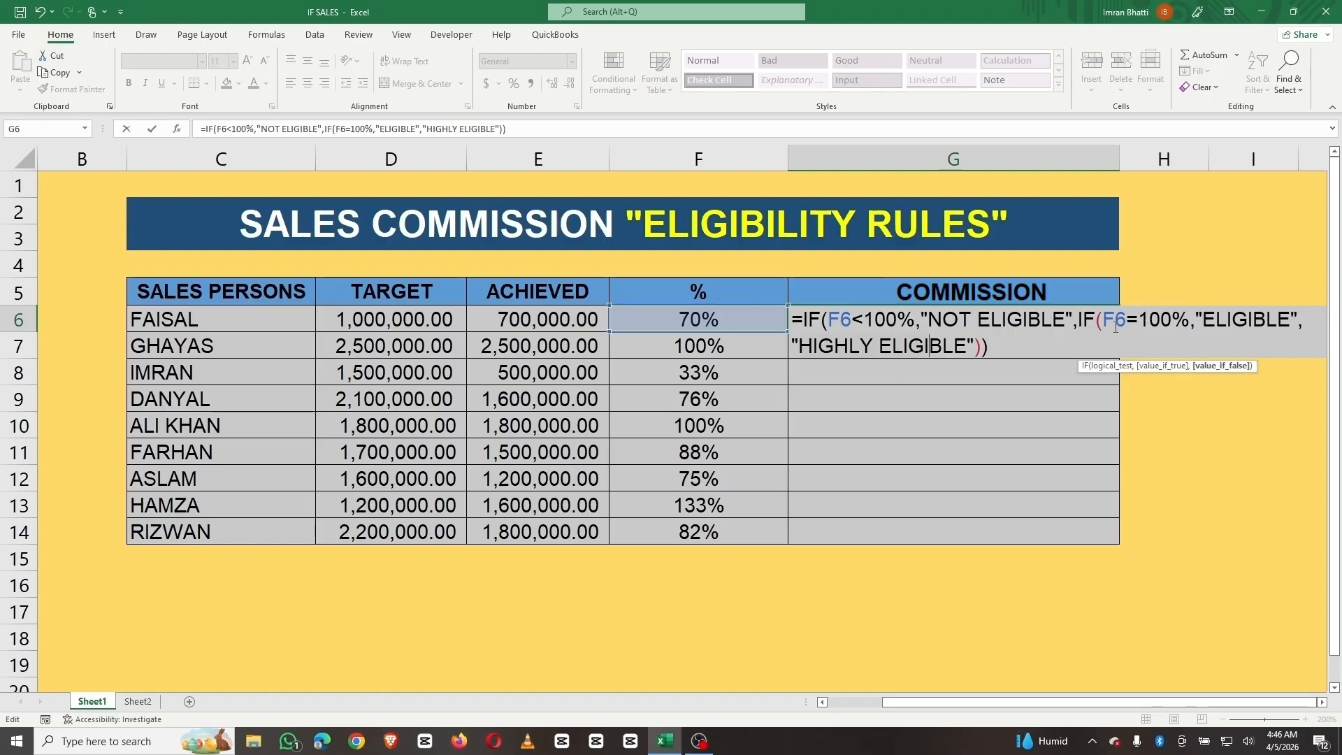
click(999, 332)
key(Return)
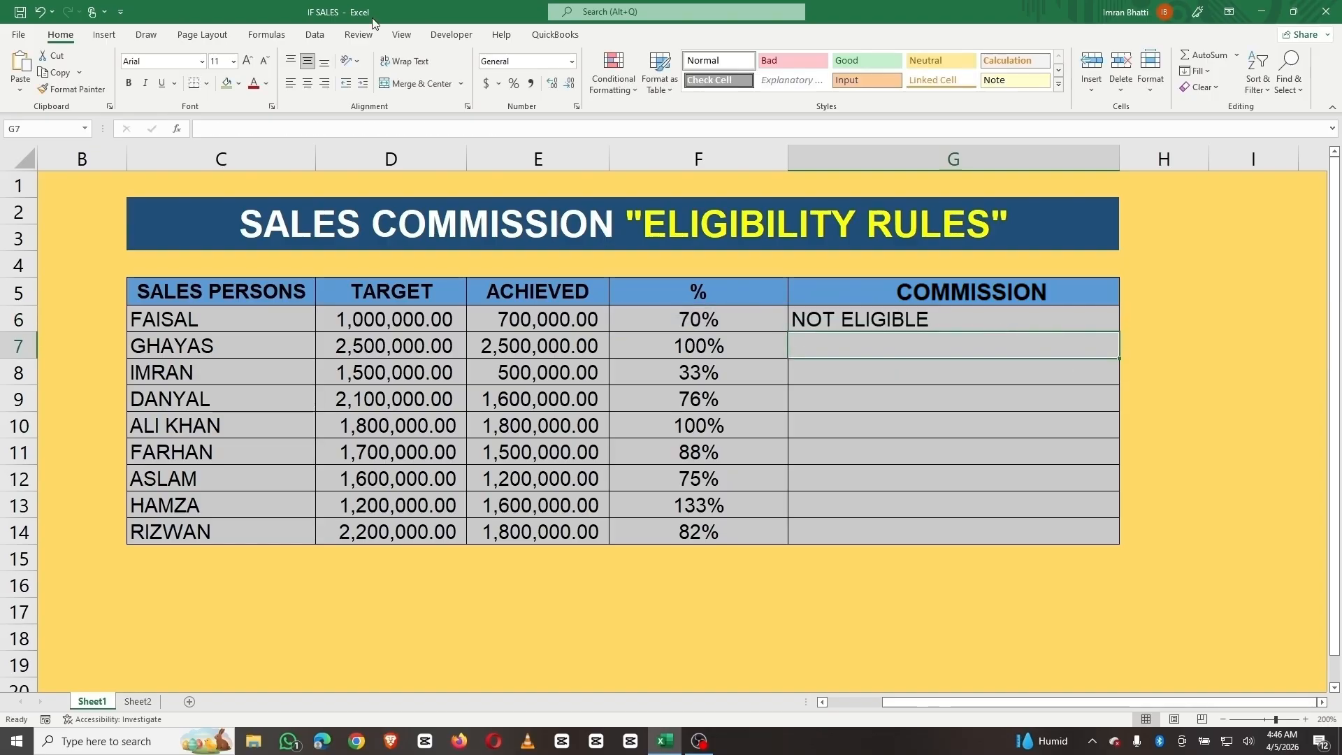
click(932, 325)
drag(1118, 332, 1111, 536)
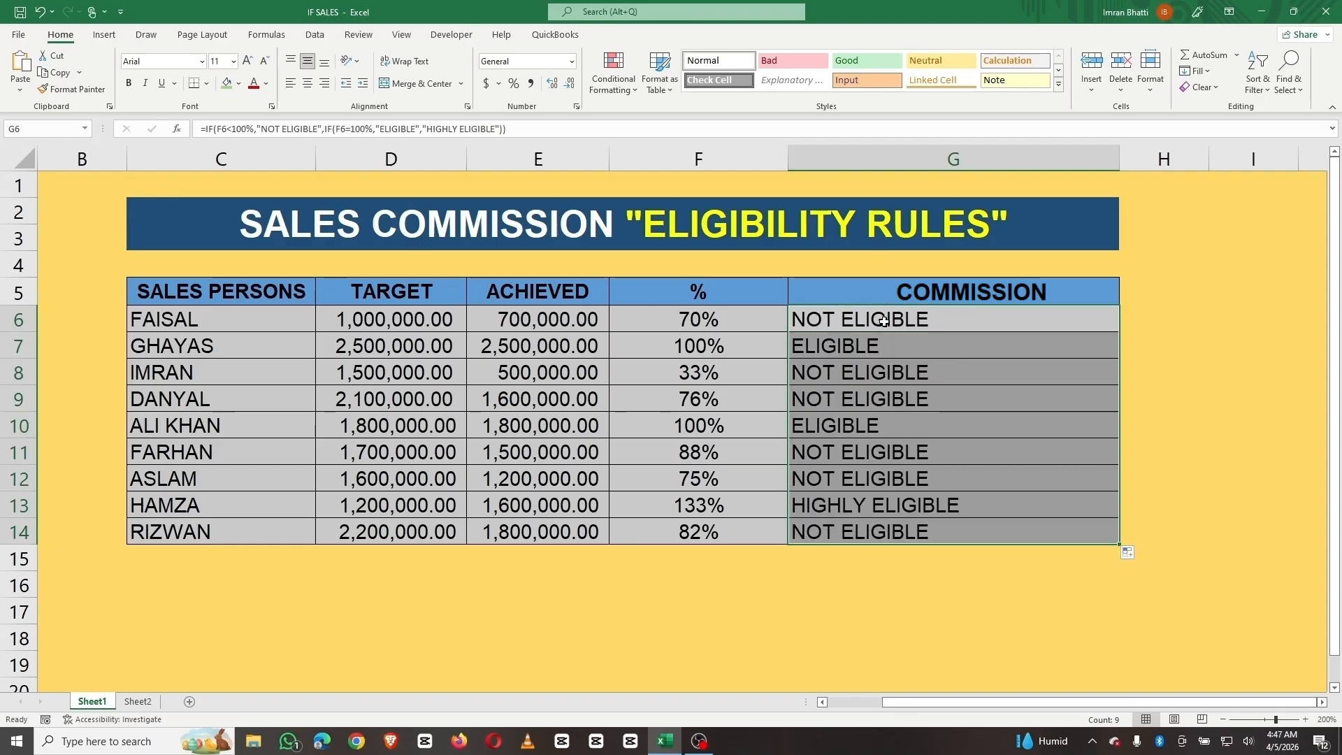
Clear the commission and reward cells F6:G14 on Sheet2
click(138, 701)
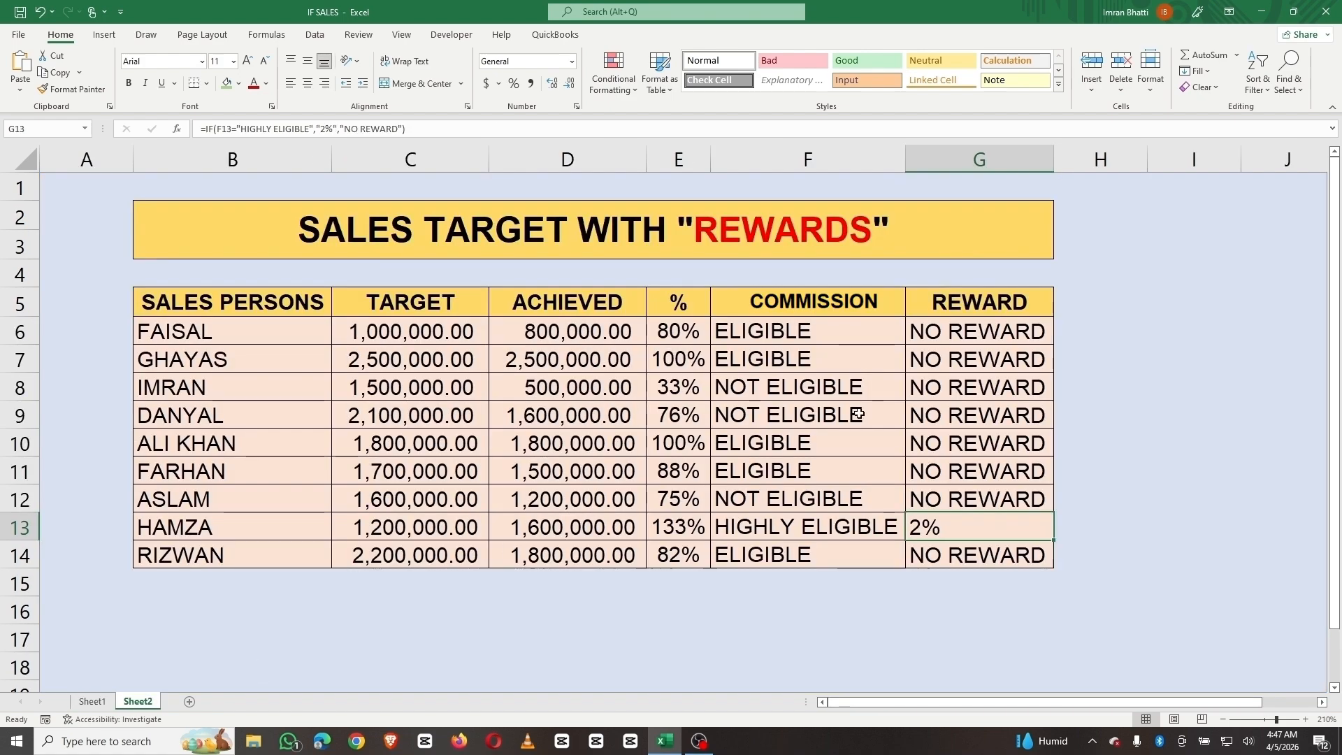
click(860, 414)
drag(749, 327, 975, 555)
key(Delete)
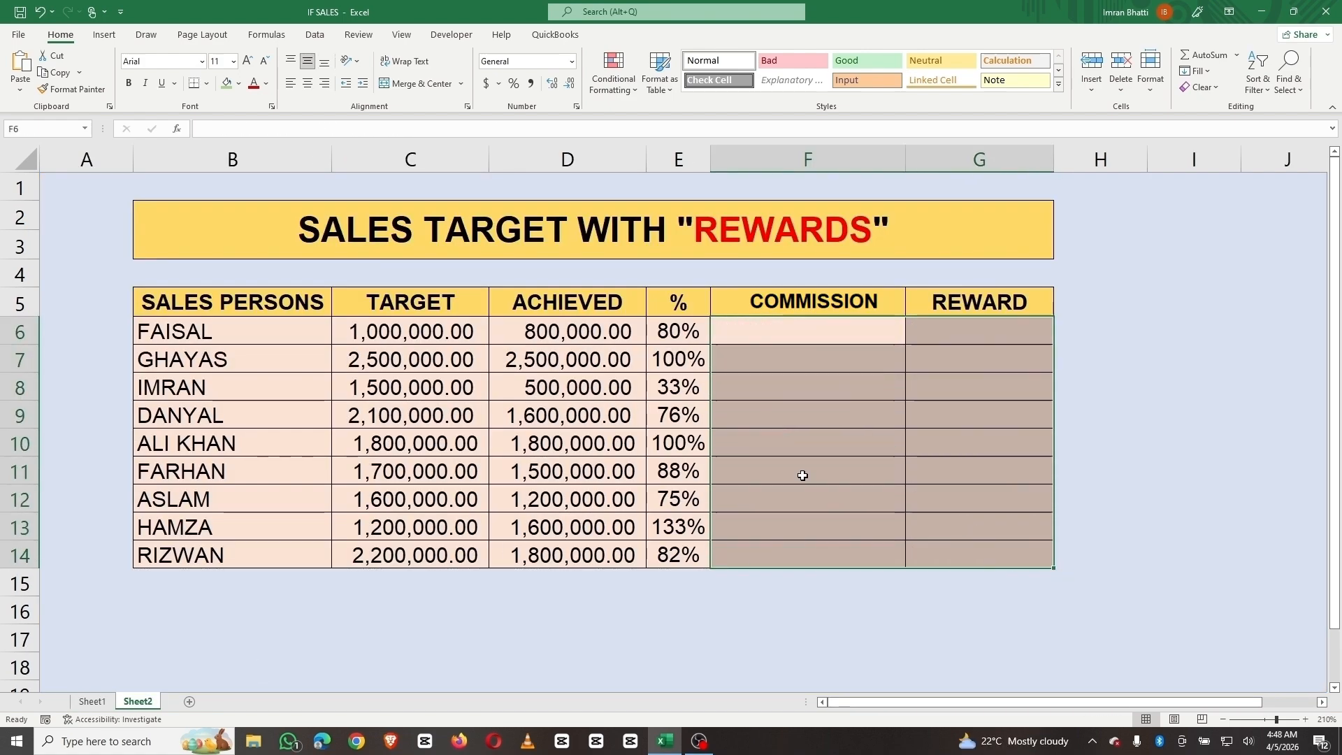
click(790, 464)
Start an IF formula in commission cell F6 that returns "NOT ELIGIBLE" when E6<80%
click(670, 338)
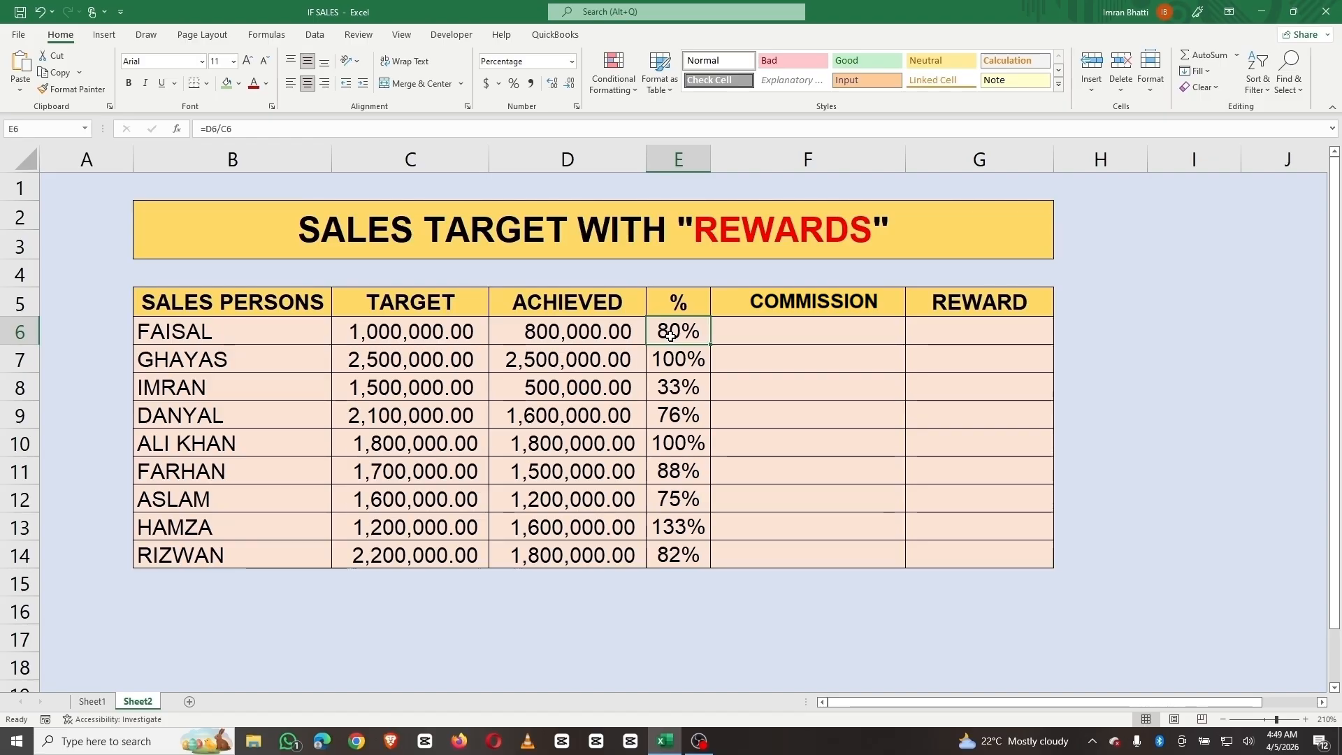
click(814, 336)
text(=)
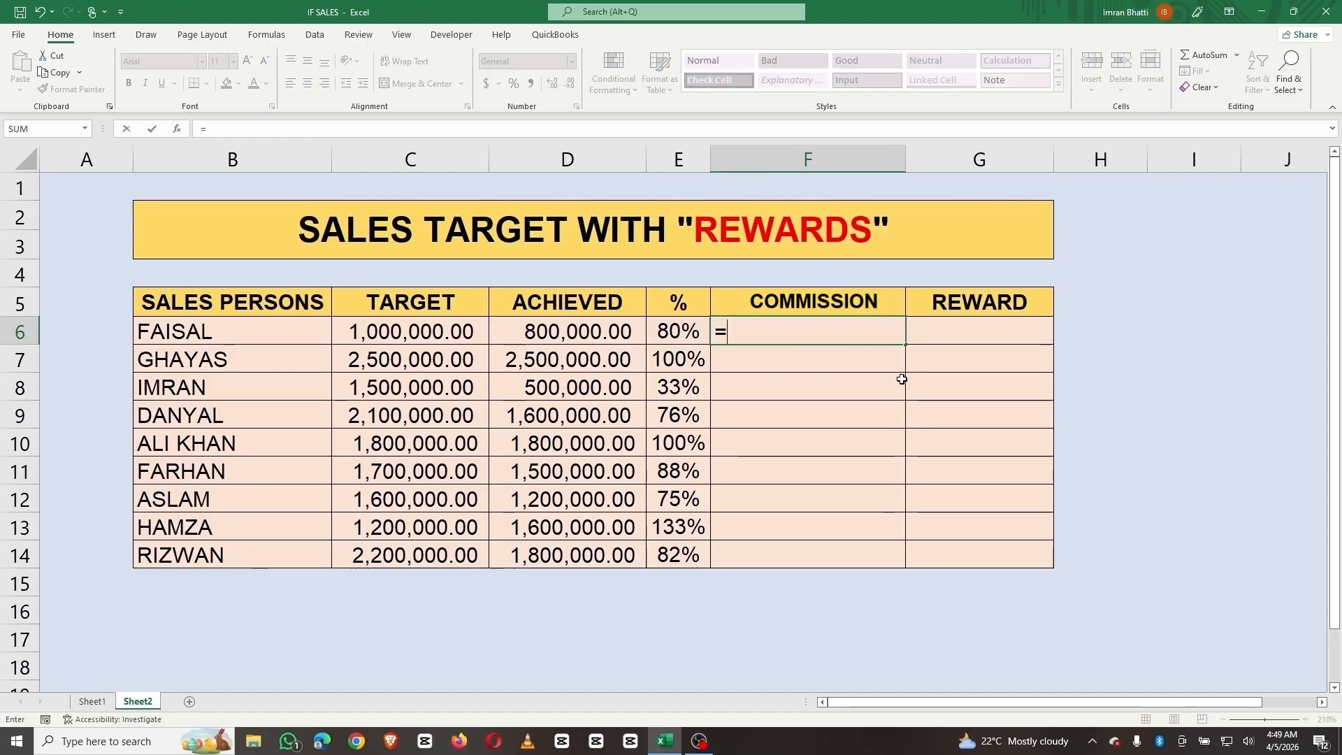
text(IF()
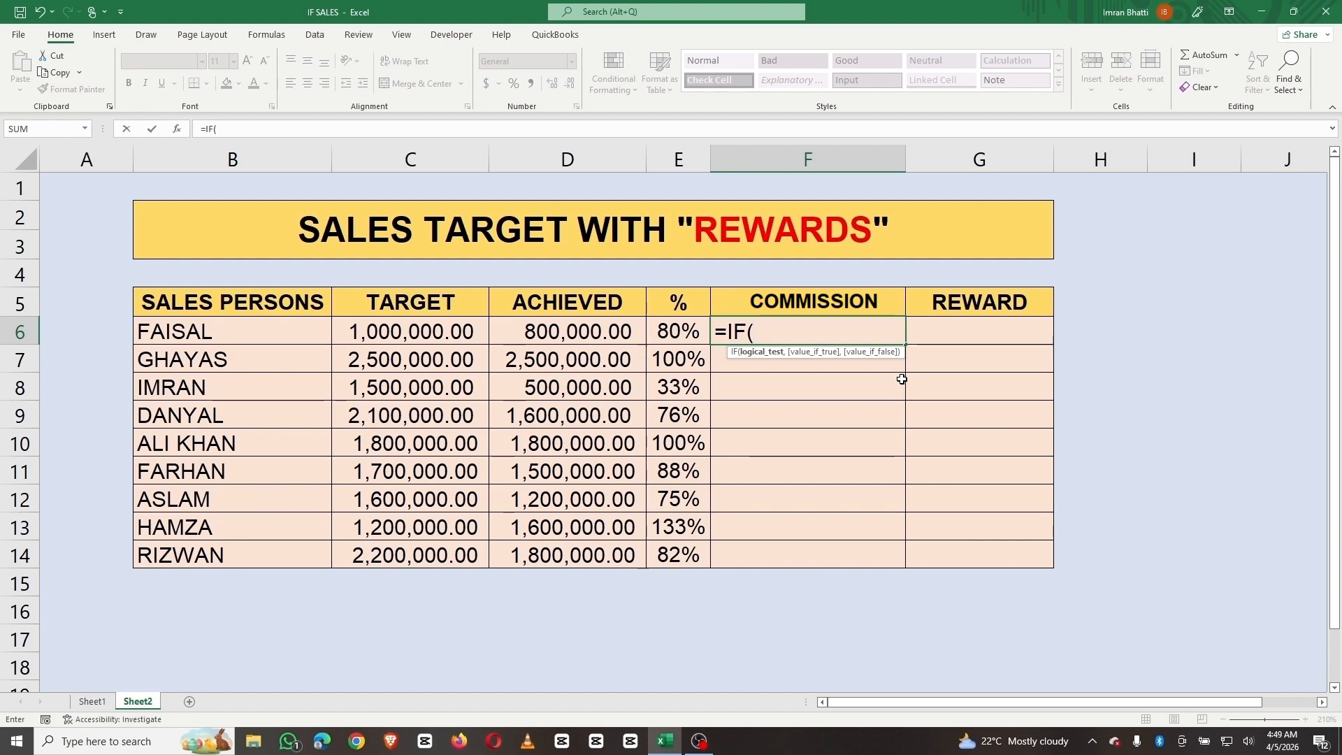
click(668, 330)
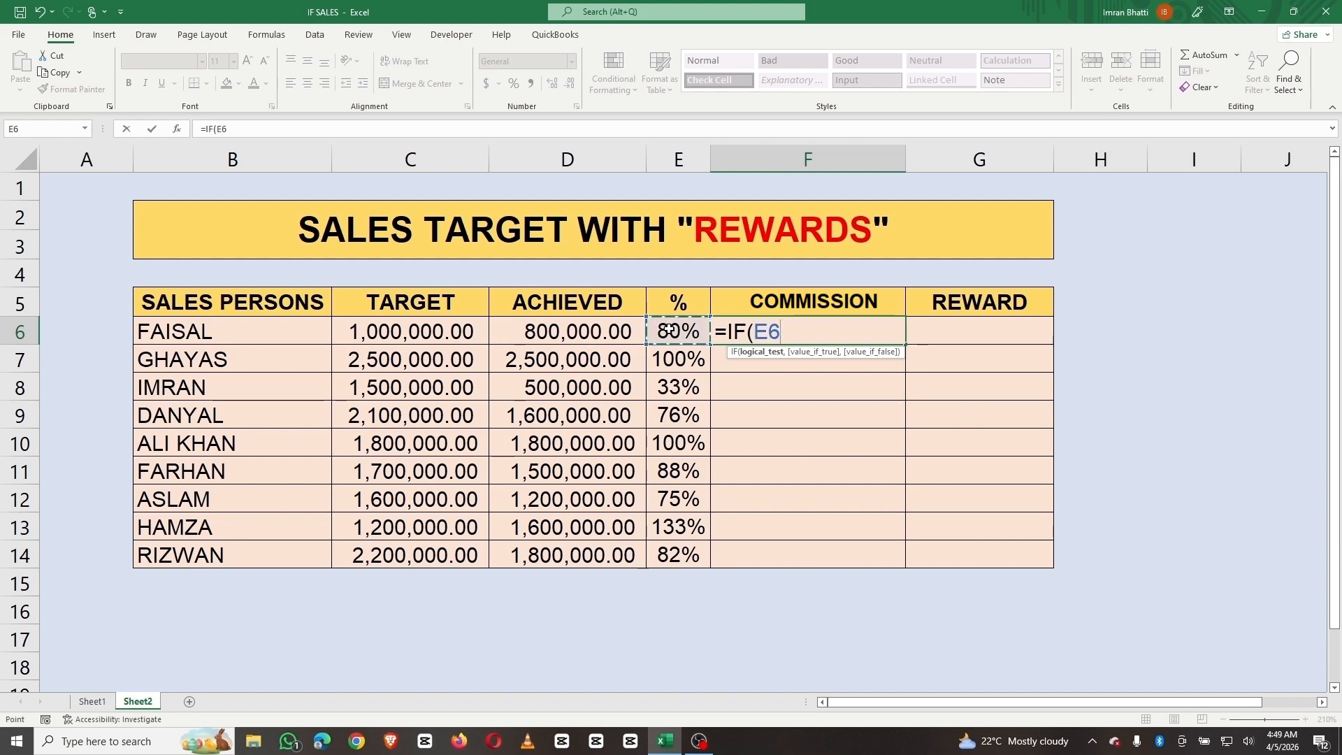
text(<80%)
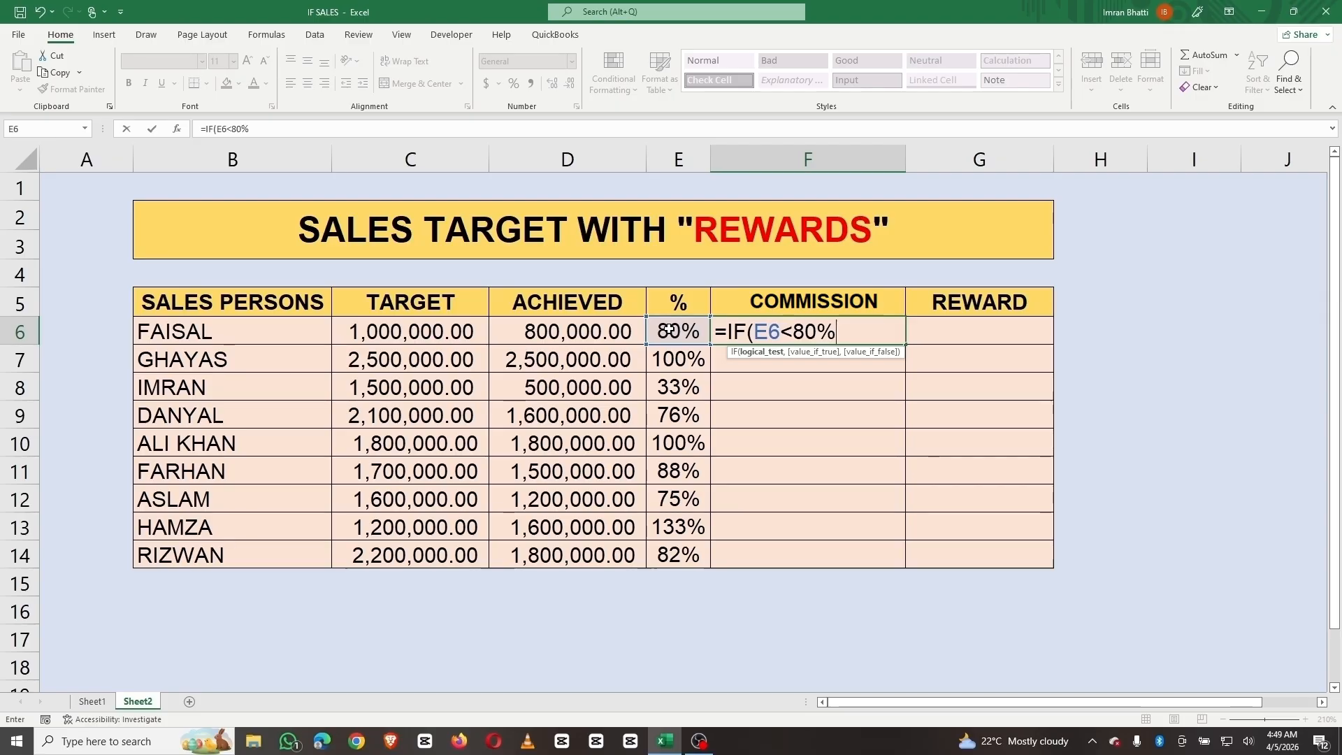
text(,")
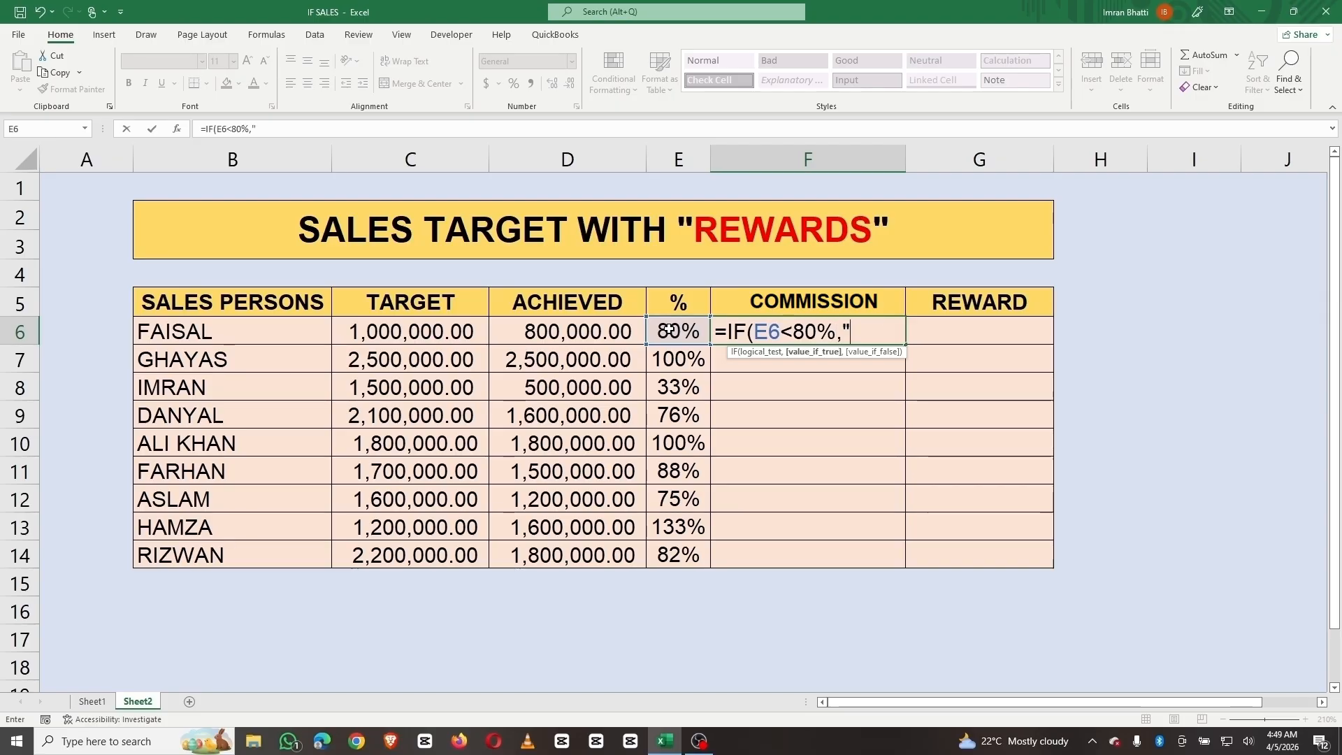
text(NOT ELIGIBLE)
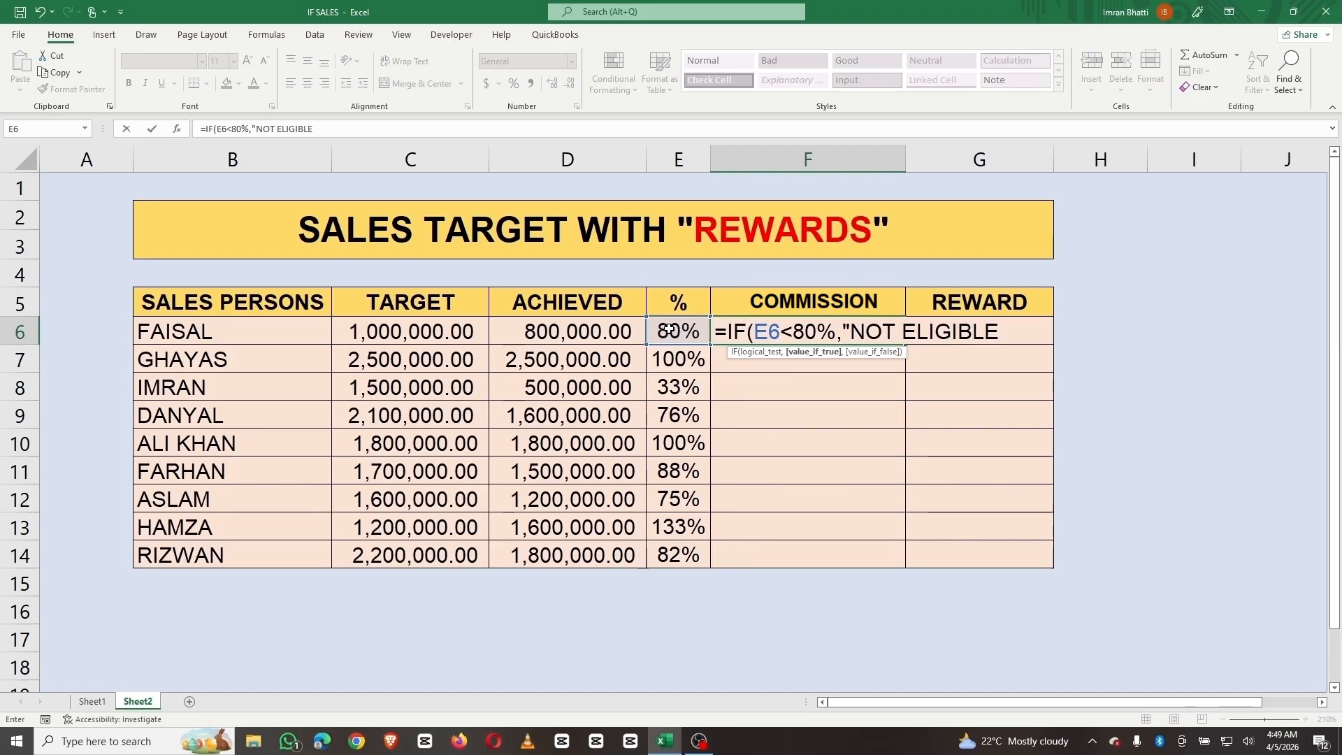
text(",)
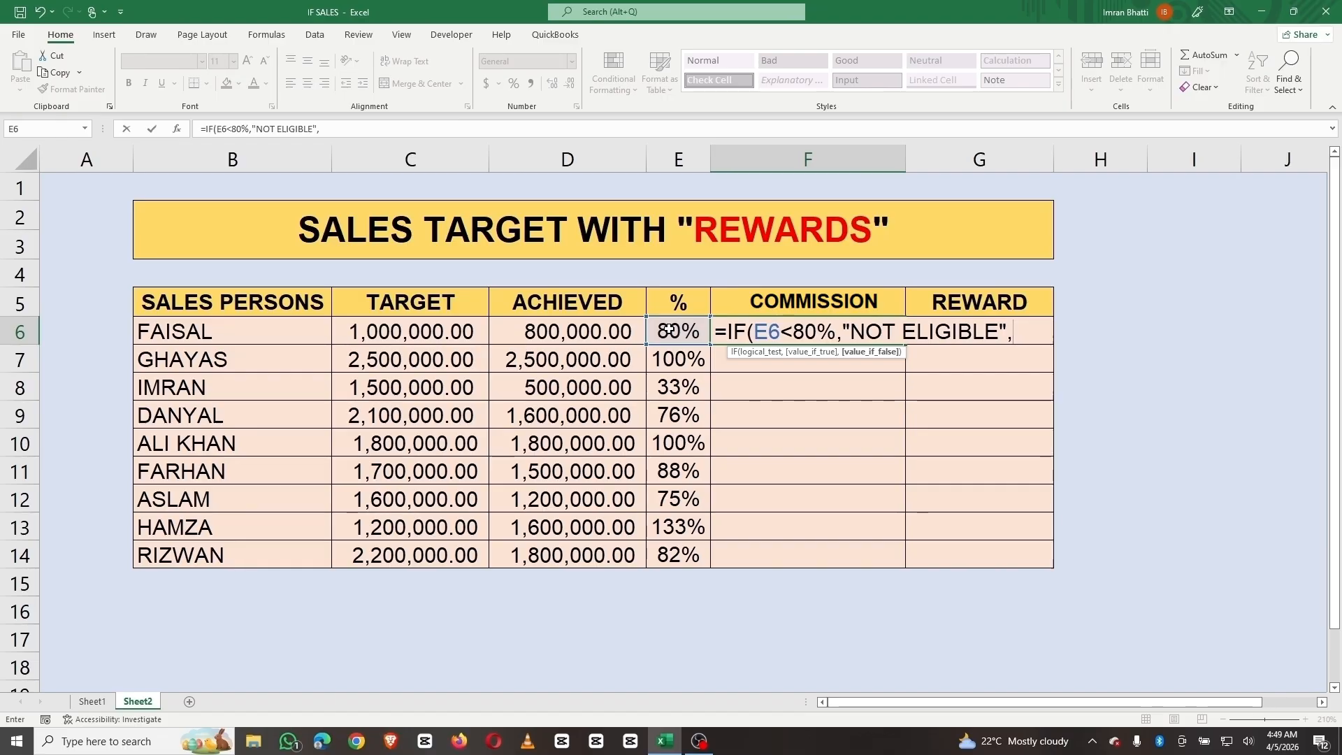
Nest a second IF in the F6 formula that returns "ELIGIBLE" when E6<=100%
text(IF)
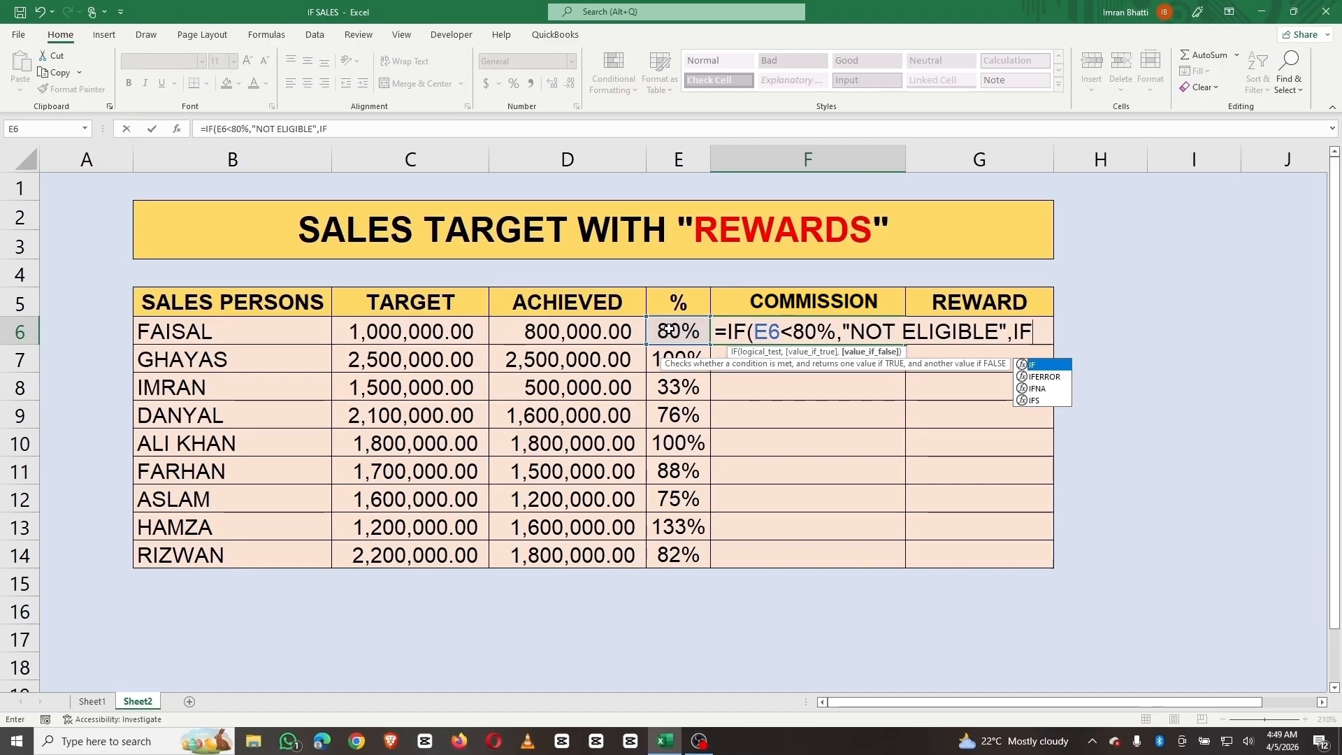
text(()
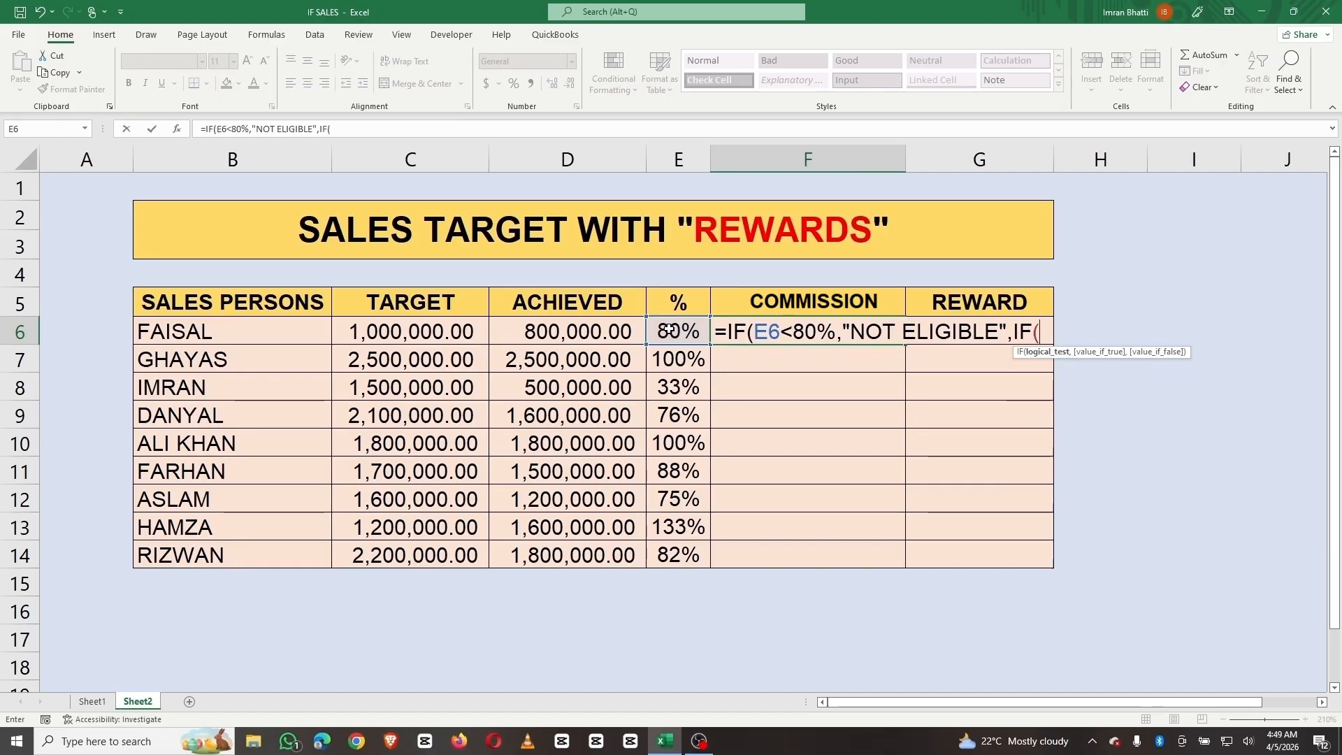
click(672, 335)
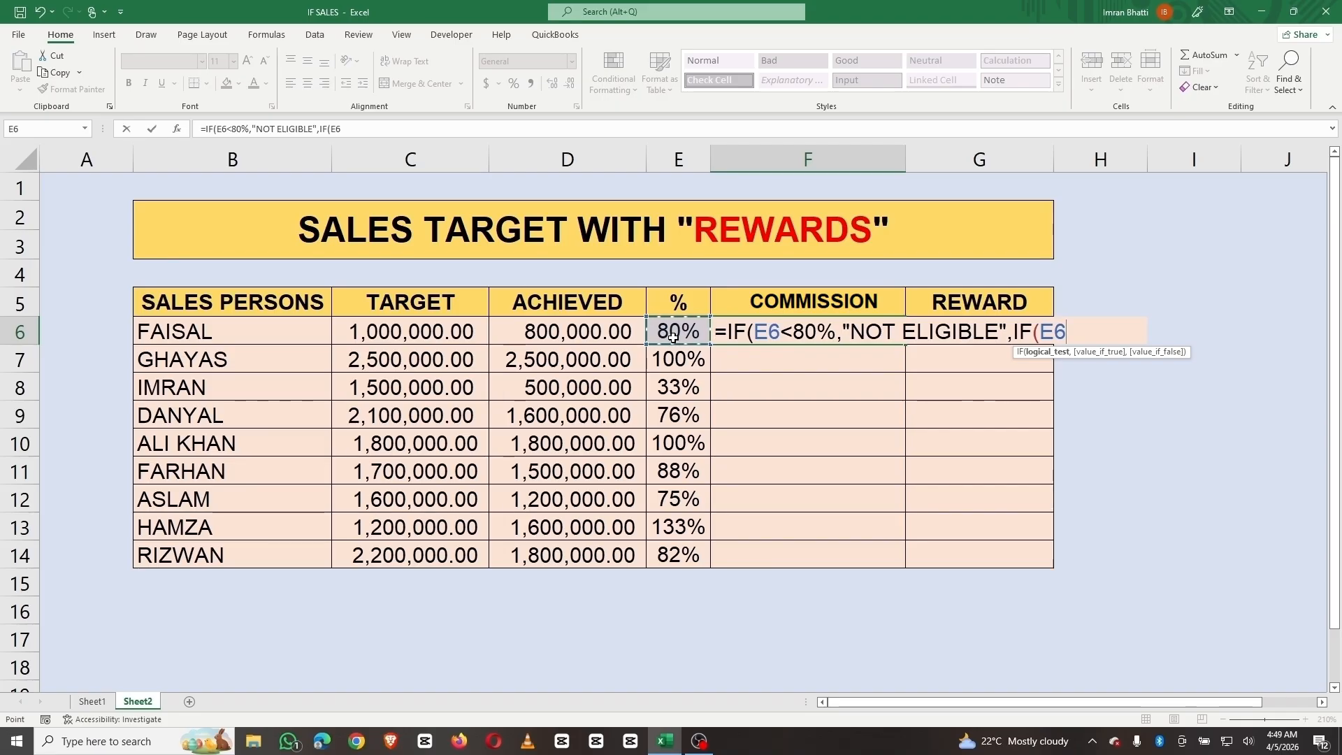
text(<=100)
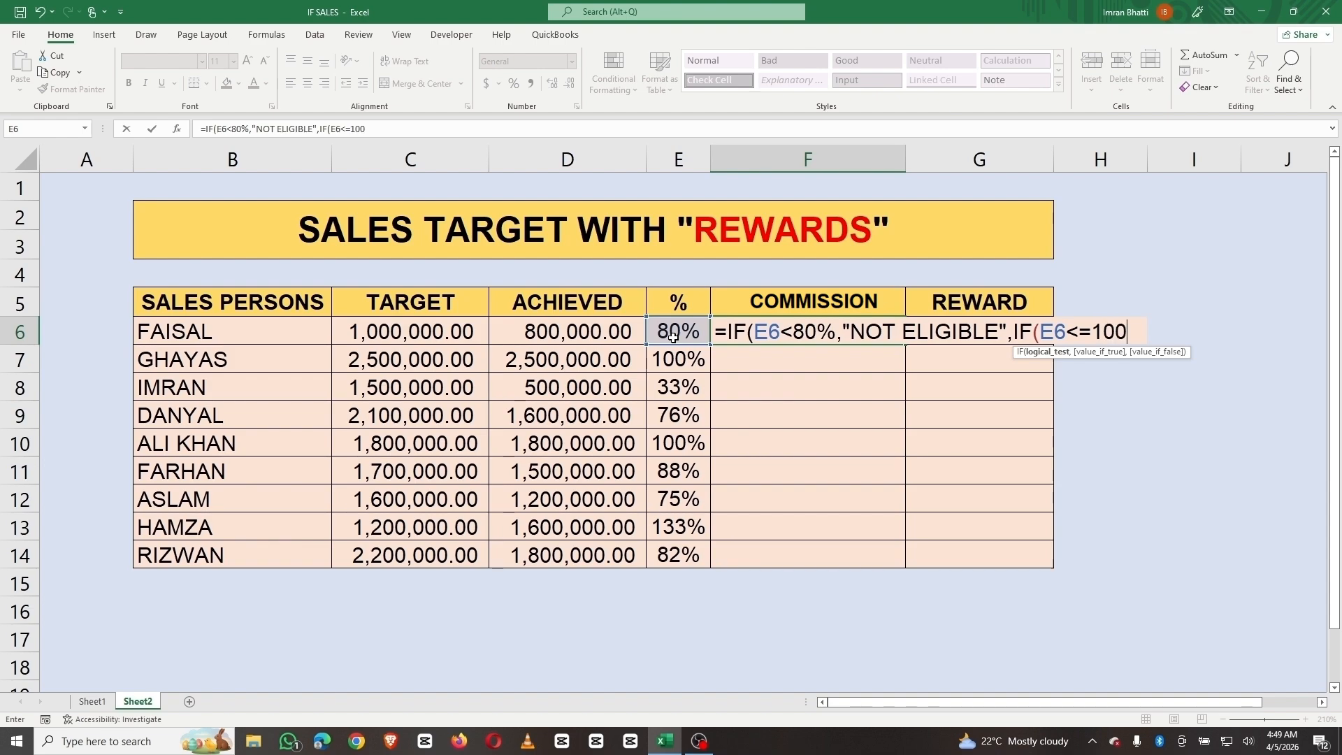
text(%)
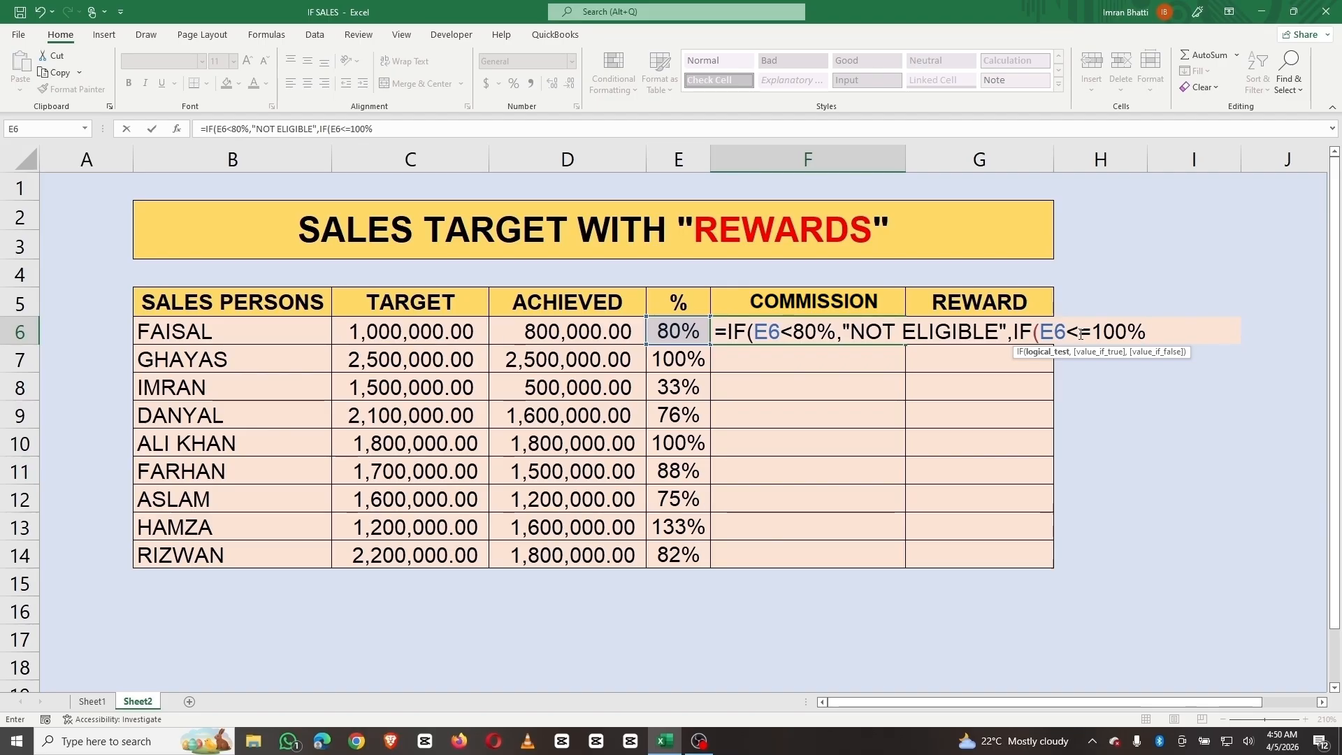
text(,")
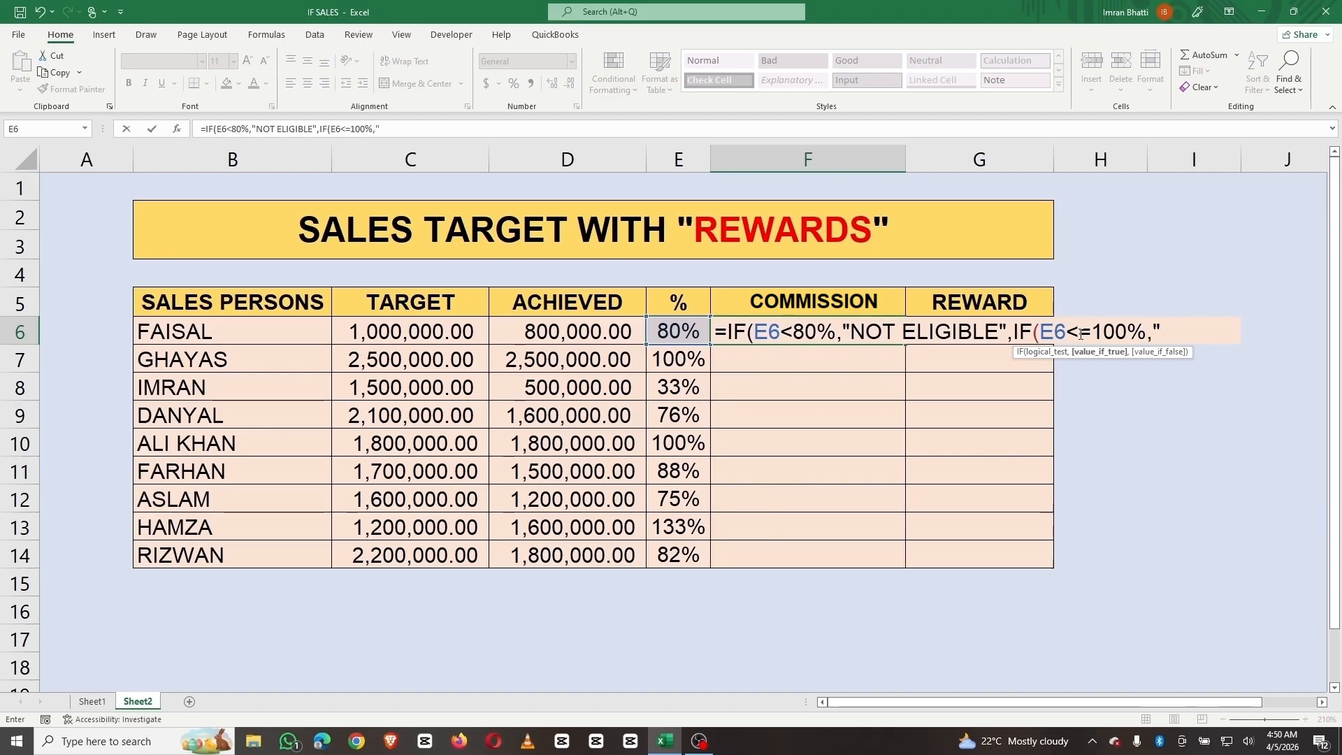
text(ELIGIBLE)
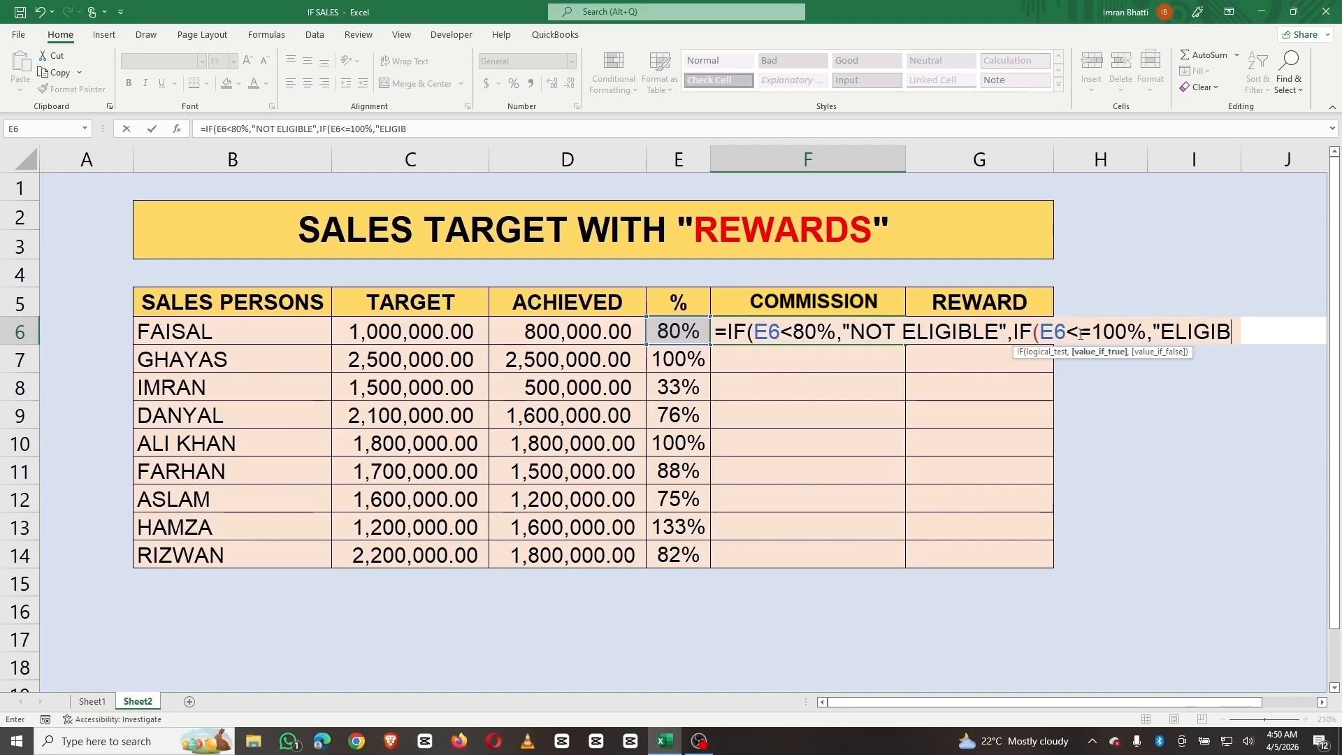
text(")
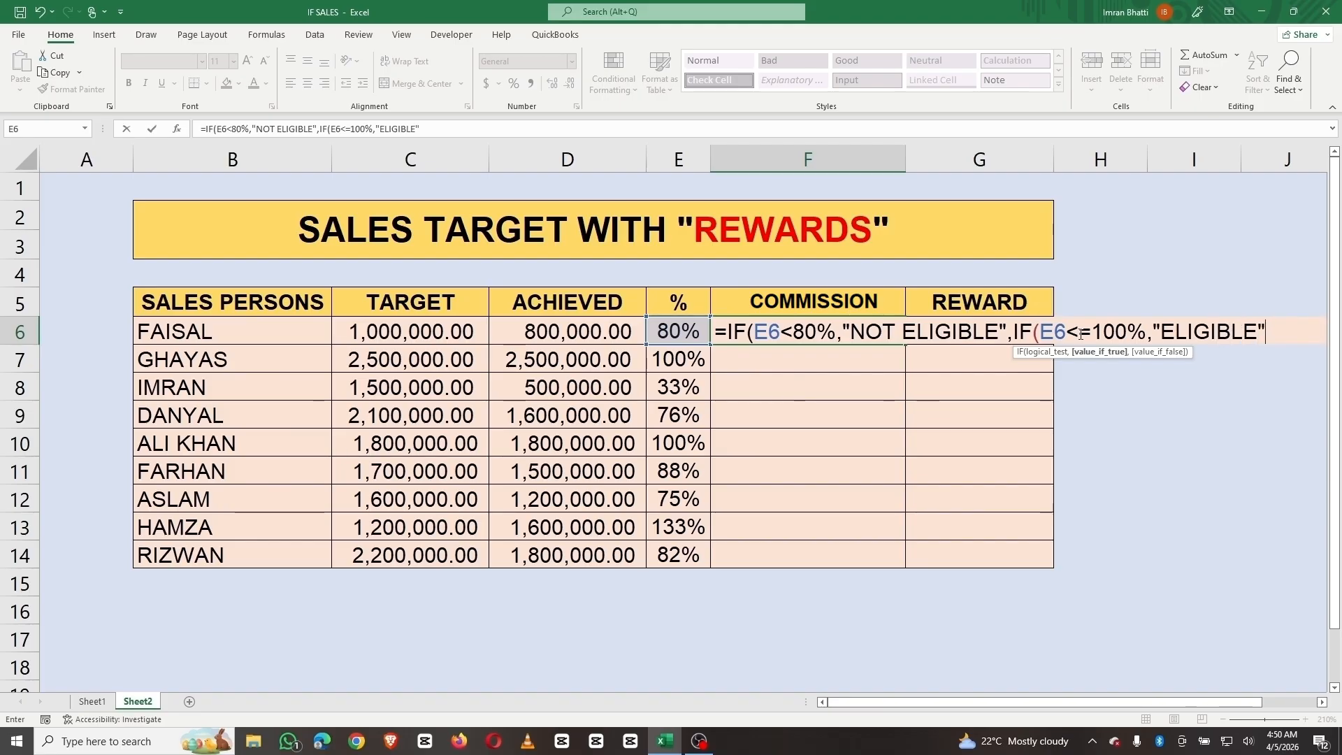
text(,)
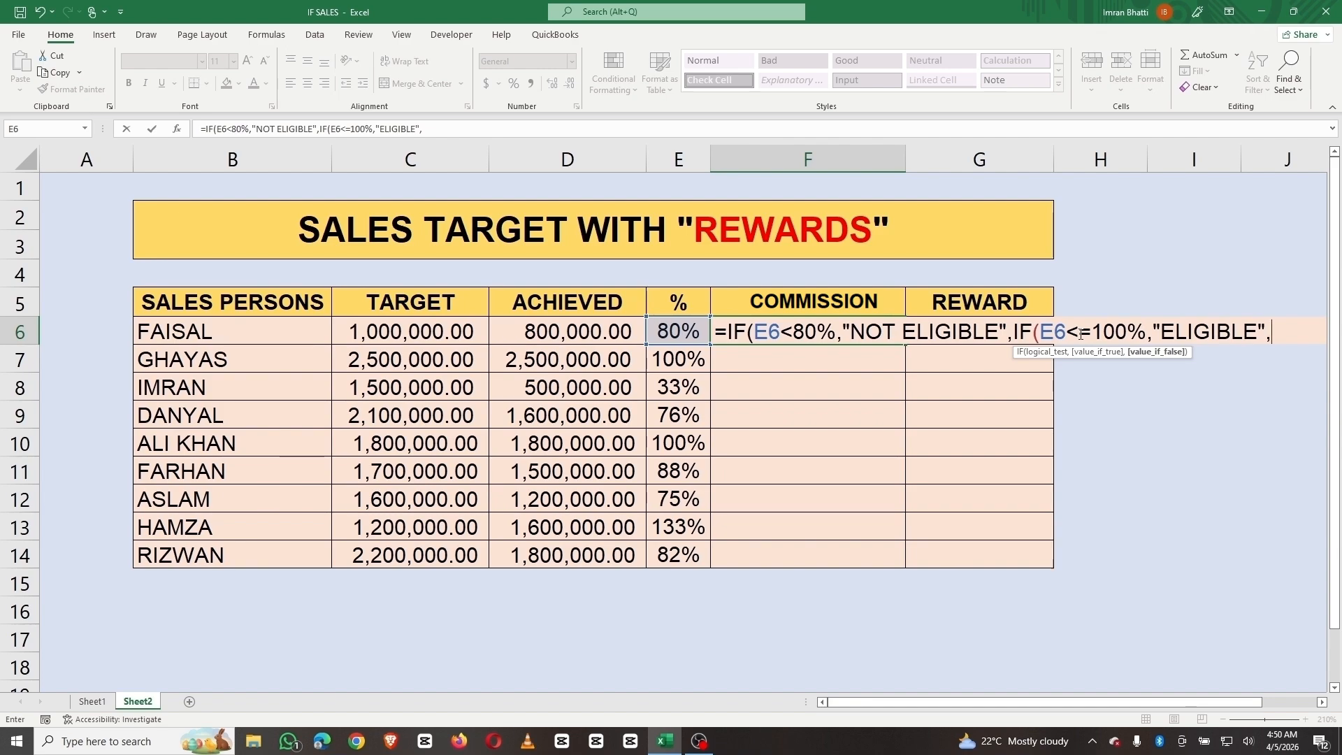
Add "HIGHLY ELIGIBLE" as the nested IF's false result, close both IF functions and commit the F6 formula
text(HIGHLY )
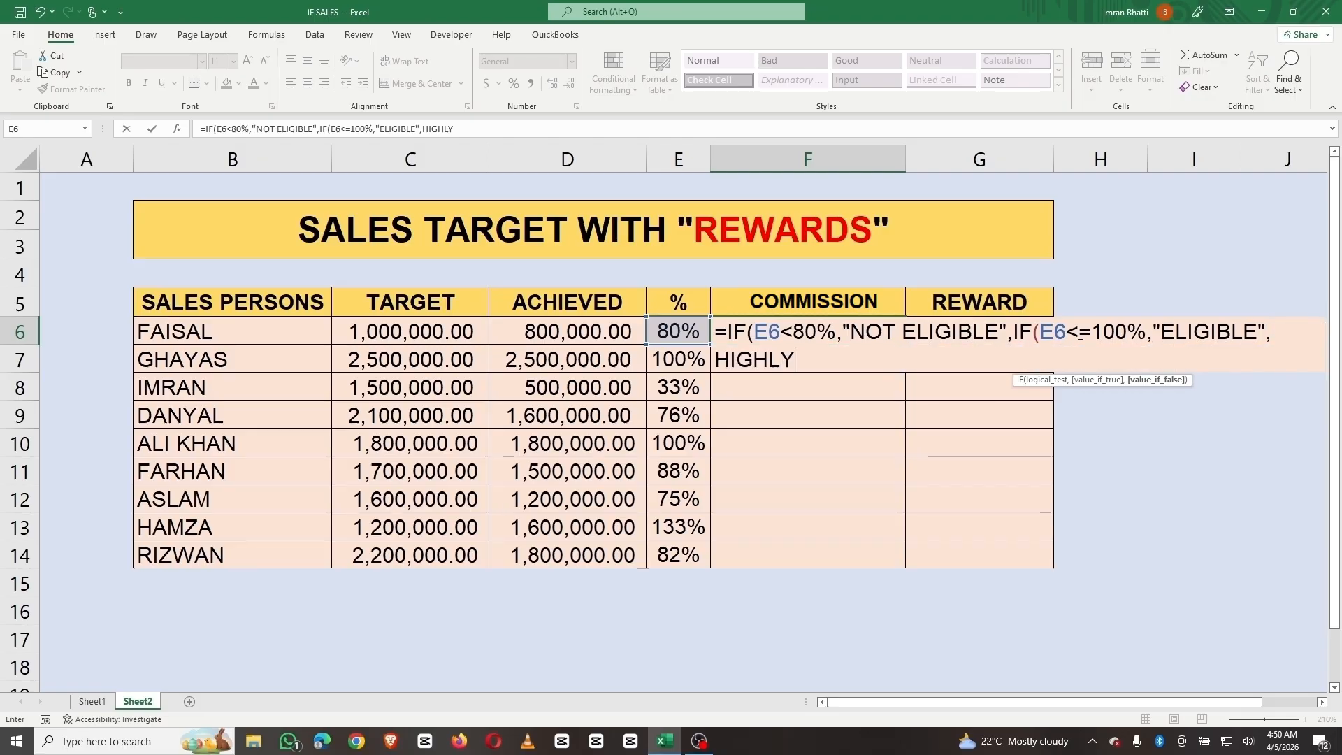
text(ELIGIBE)
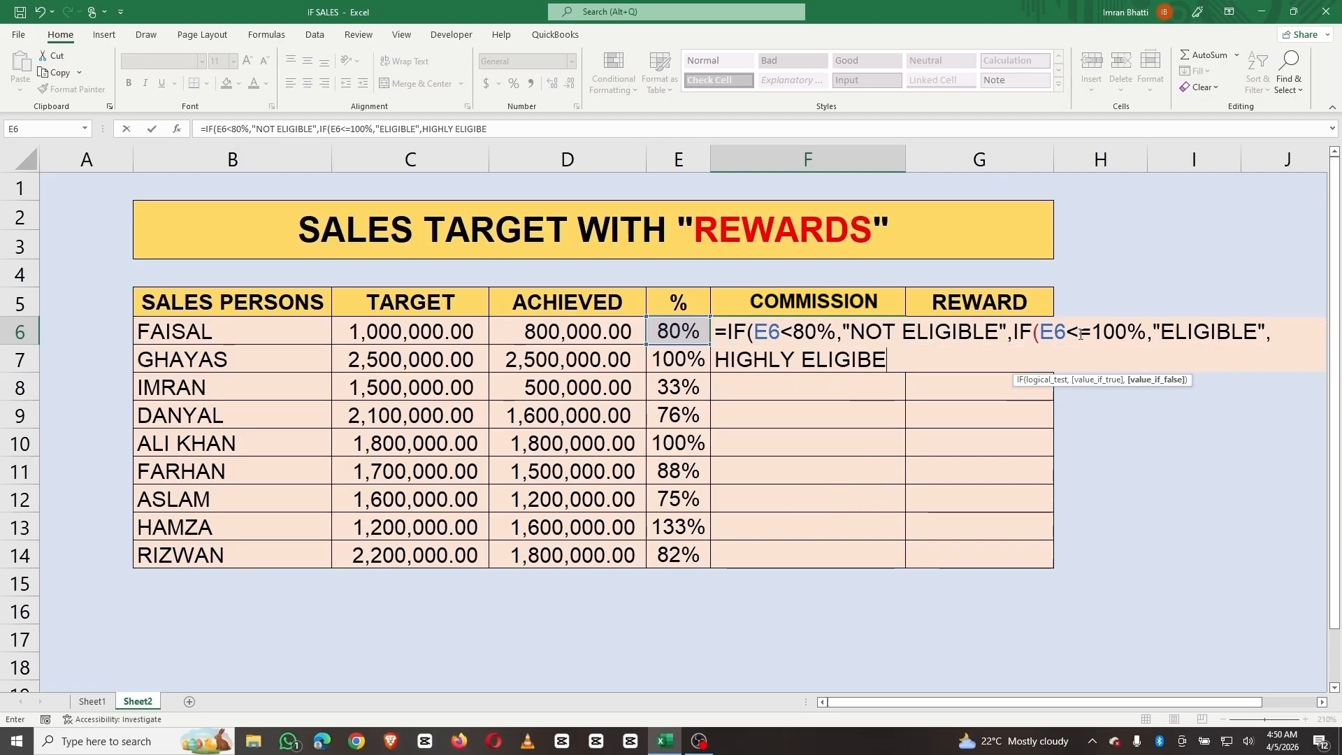
key(BackSpace)
text(LE)
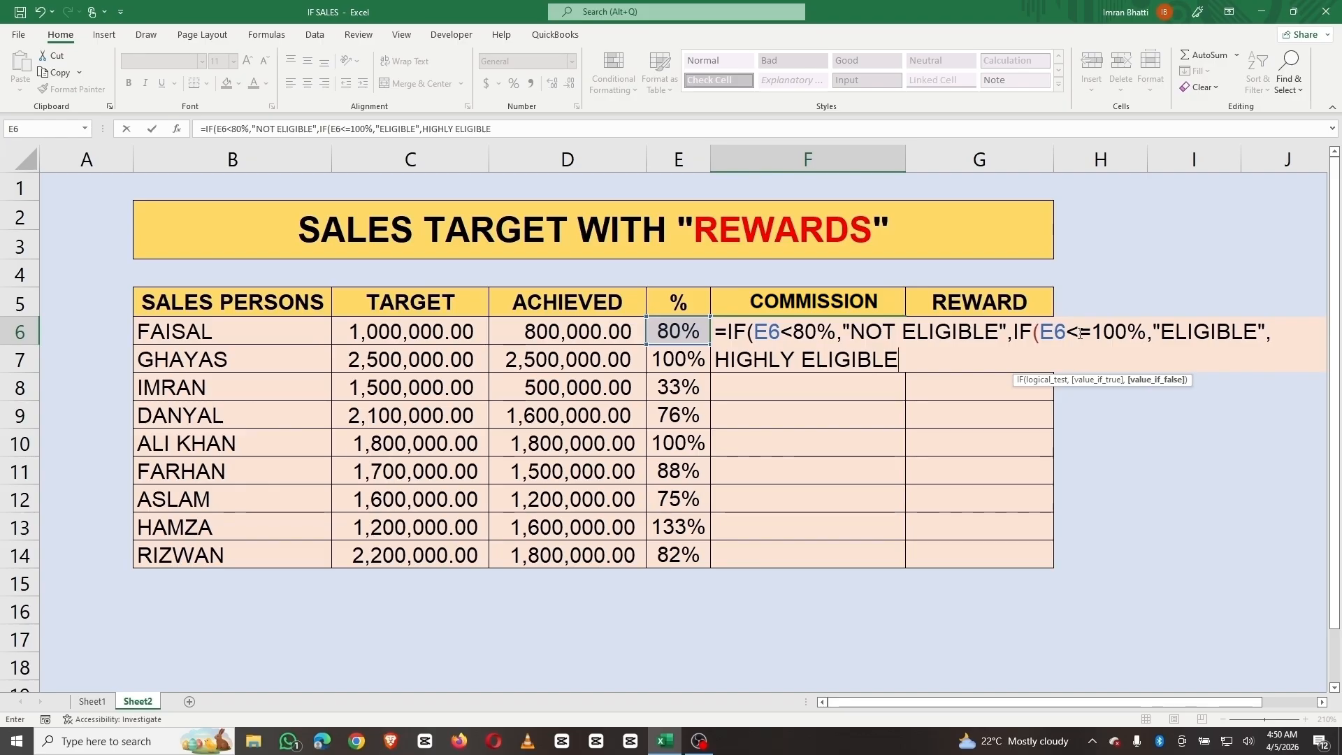
click(713, 359)
text(")
click(922, 362)
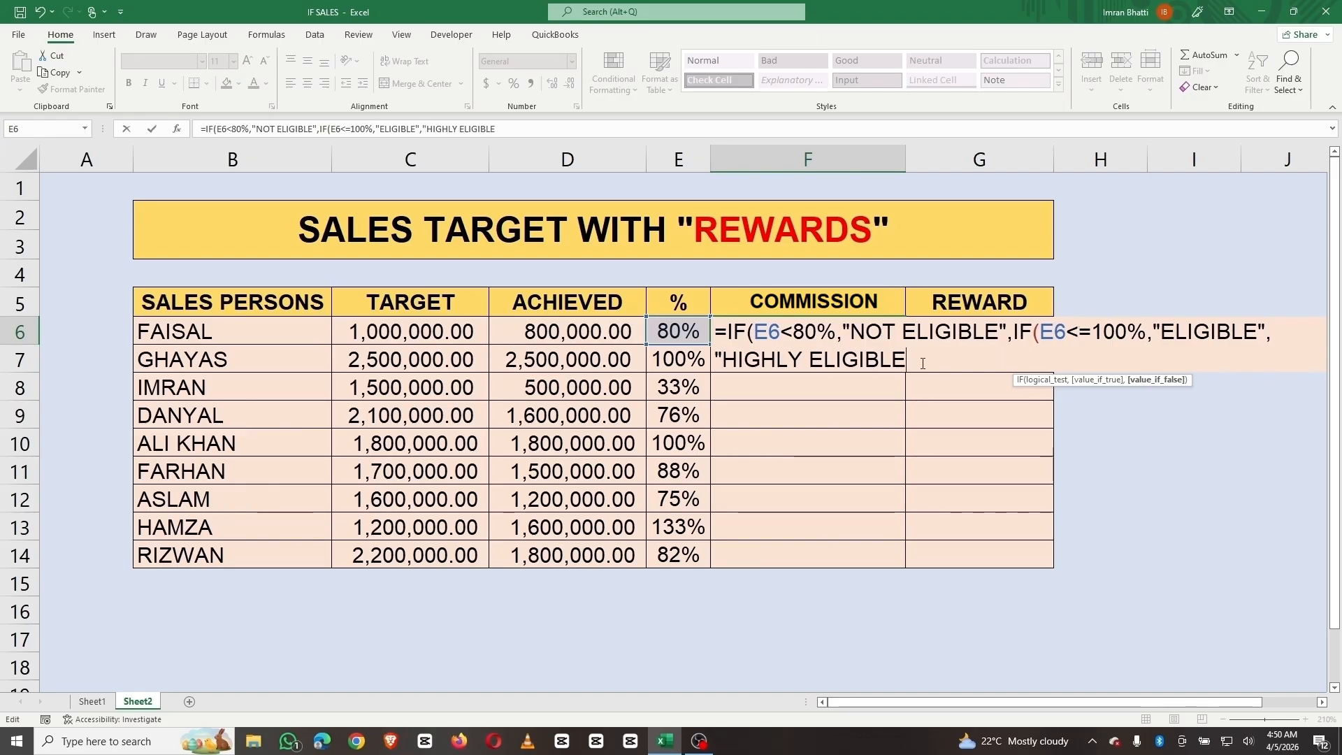
text(")
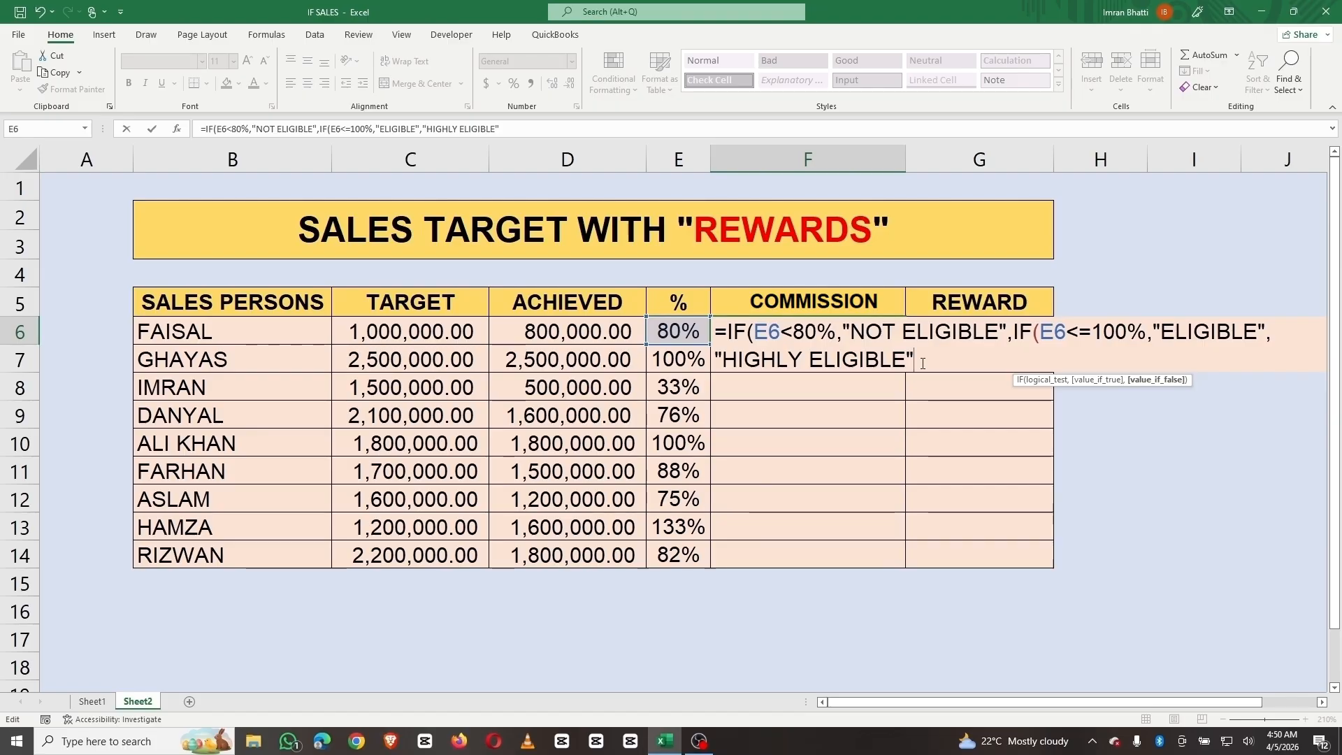
text()))
key(Return)
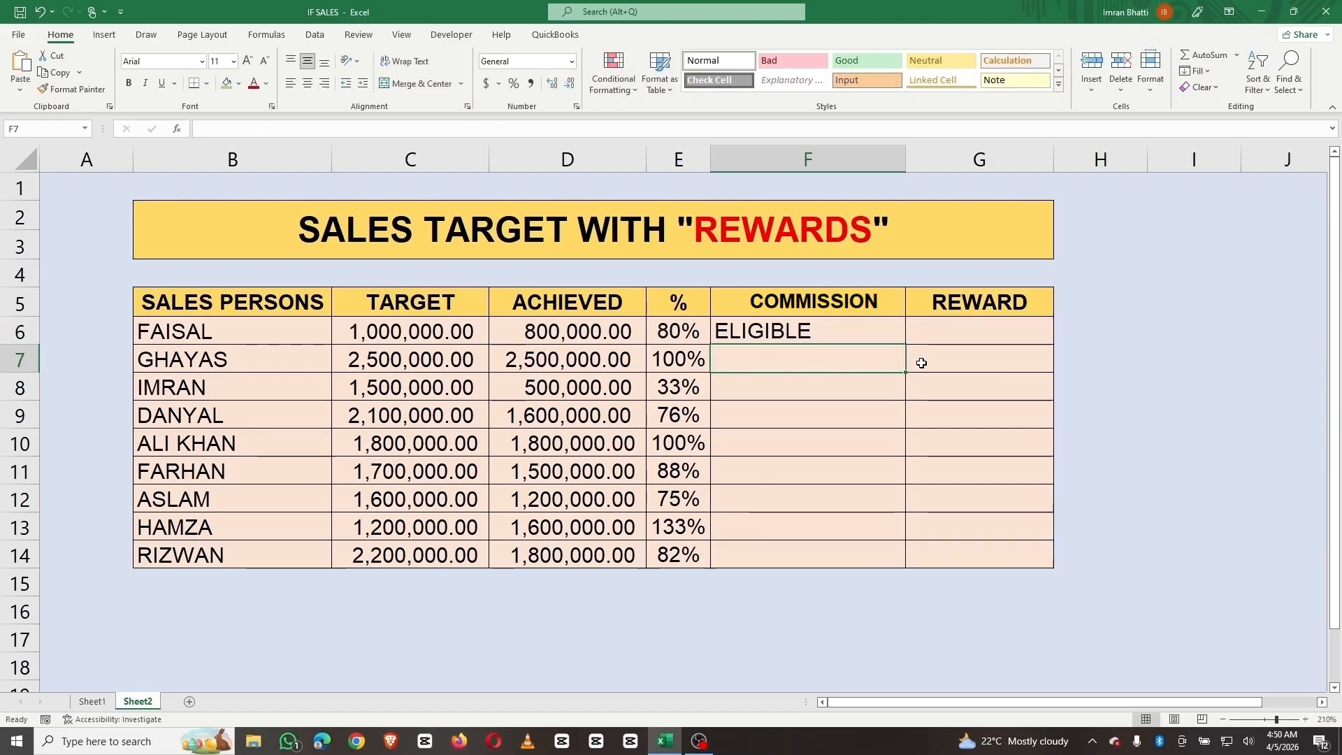
Change the achieved amount in D6 to 700000 to test the commission formula
click(680, 336)
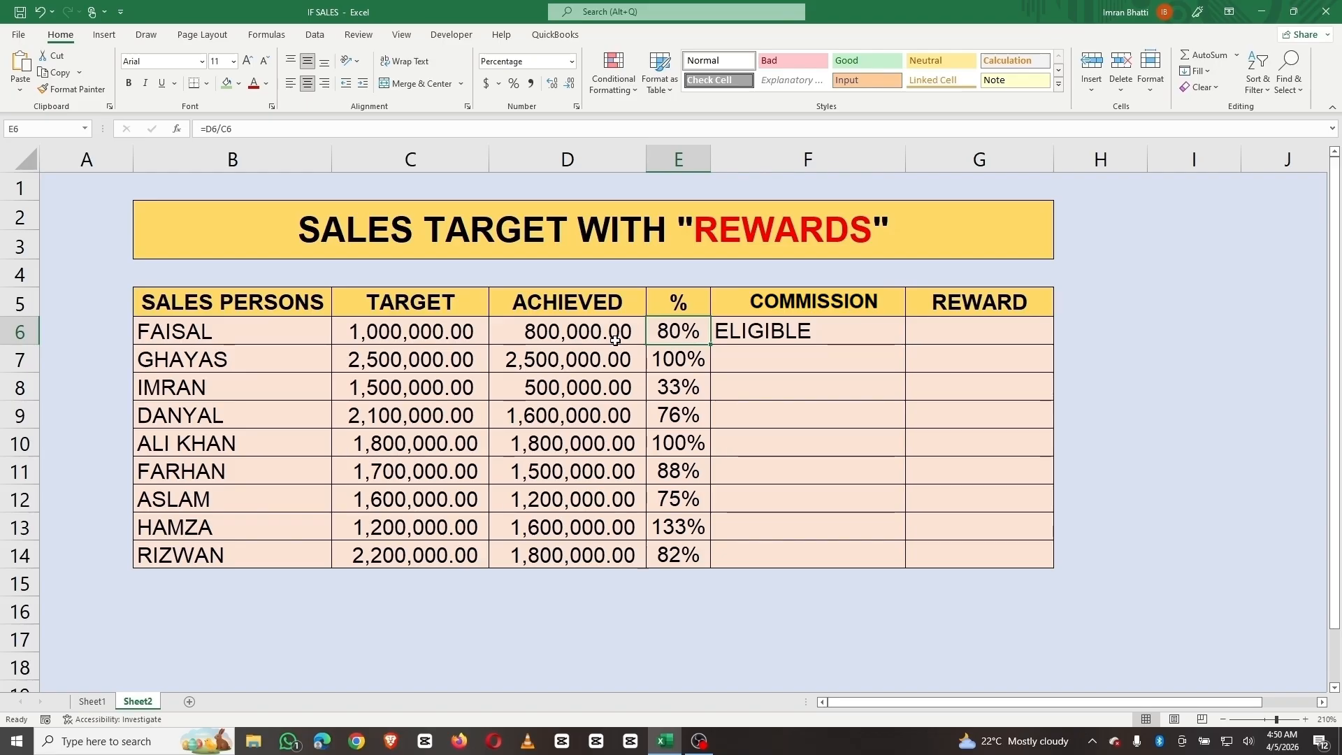
click(590, 341)
text(700000)
key(Return)
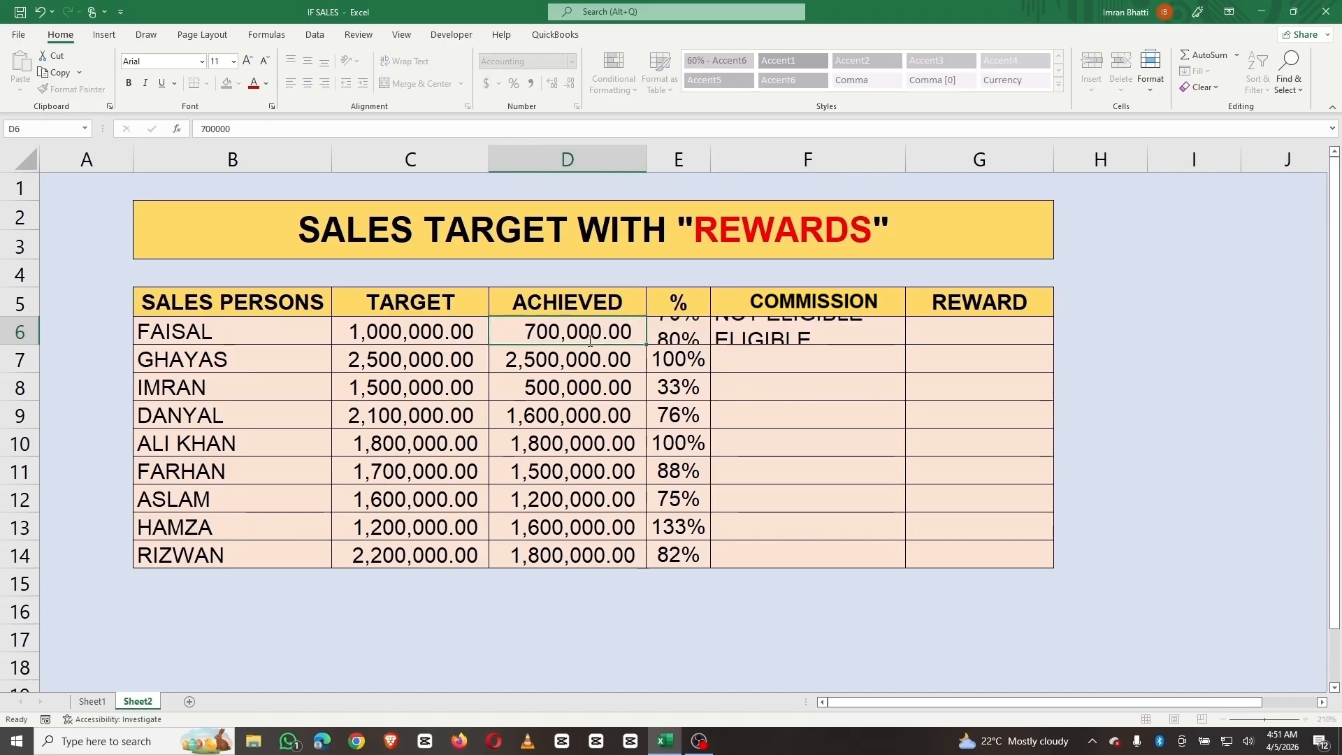
Fill the F6 commission formula down to F14 and check the percentage and commission in row 7
click(844, 327)
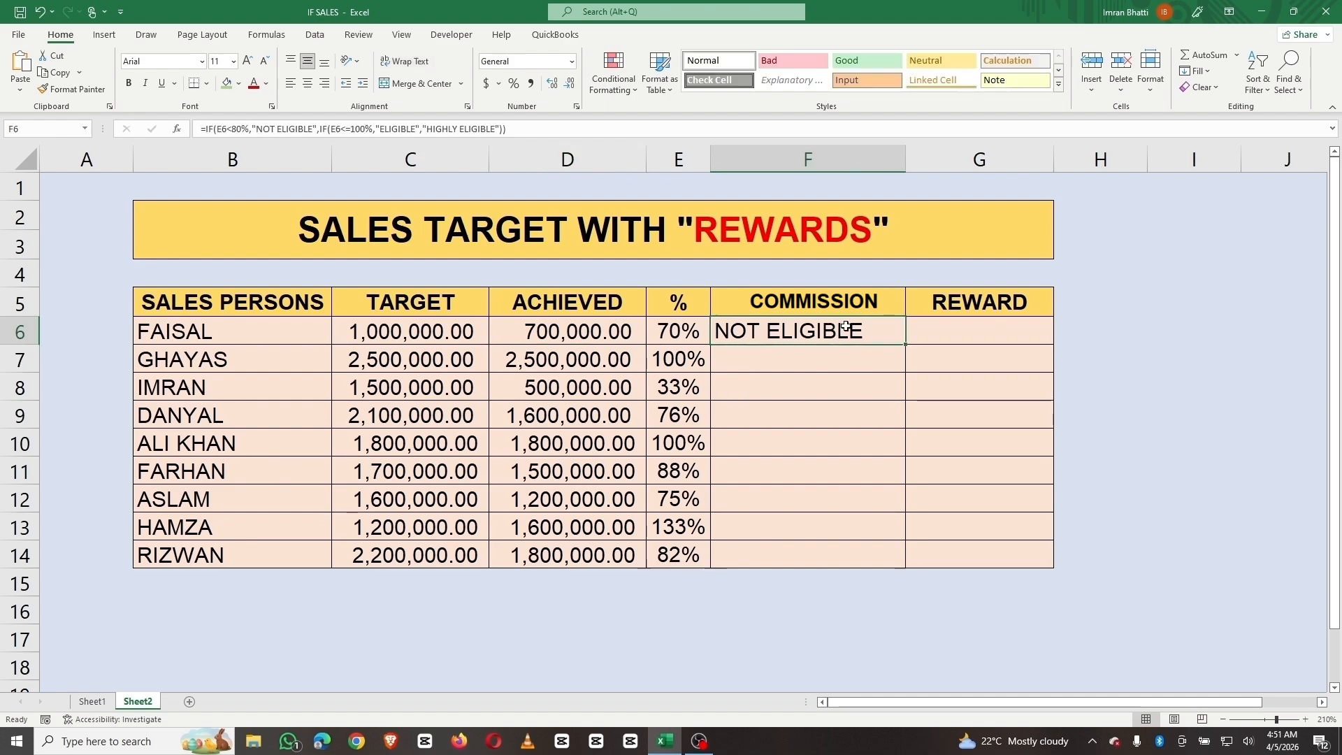
drag(904, 344, 901, 568)
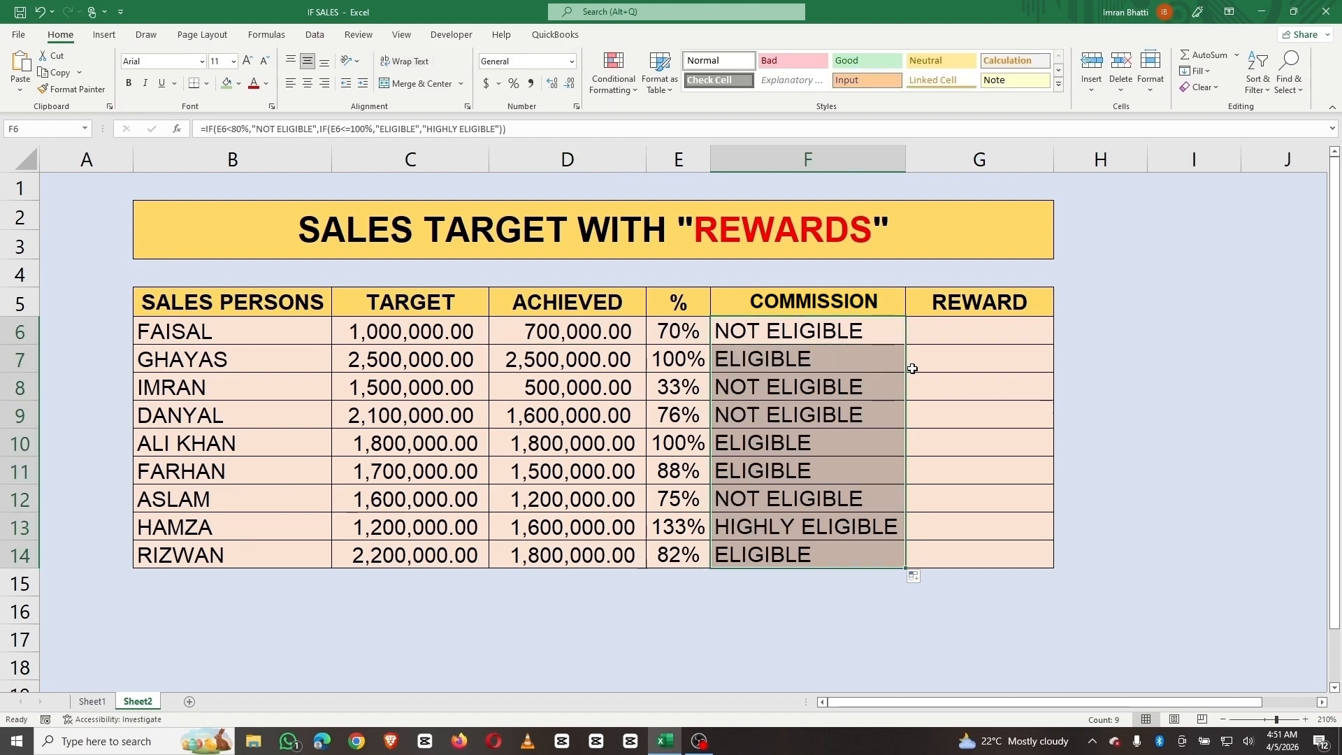
drag(679, 360, 778, 365)
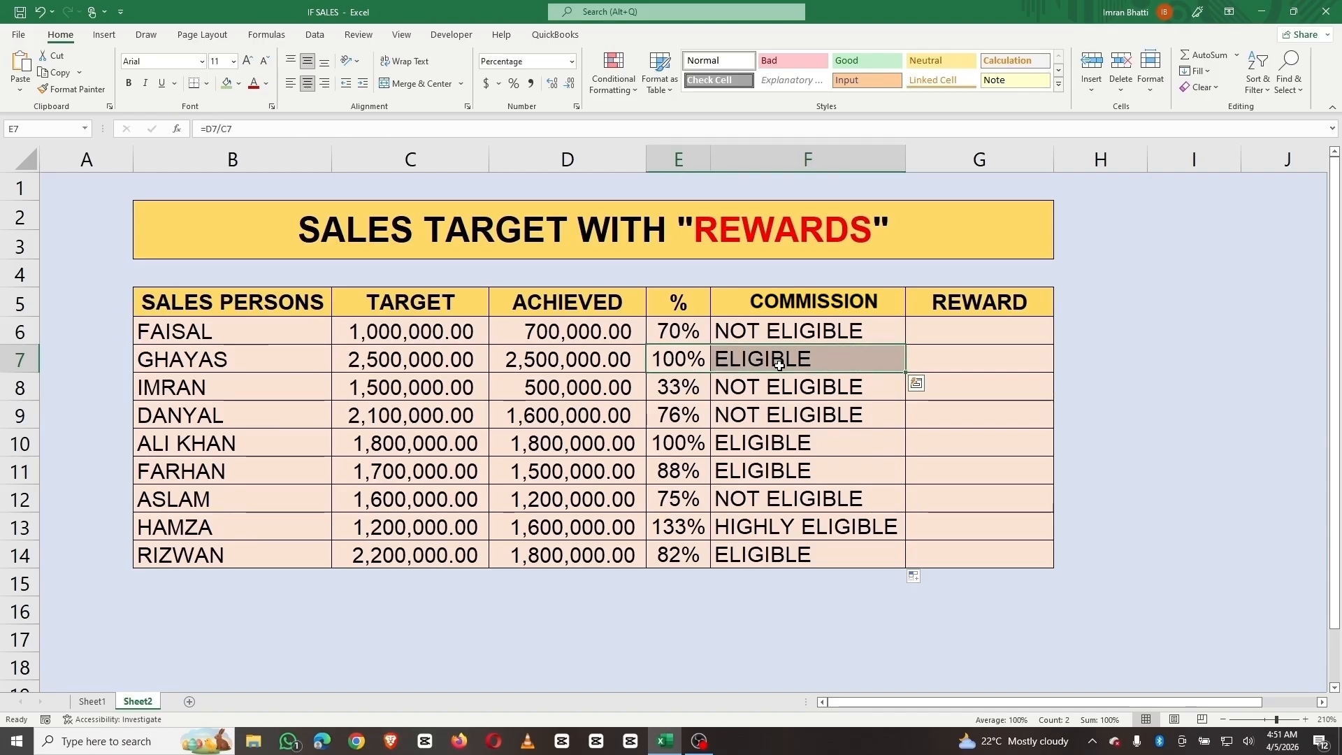
Set the achieved amount in D7 to 1200000 and check the commission in F7
click(578, 362)
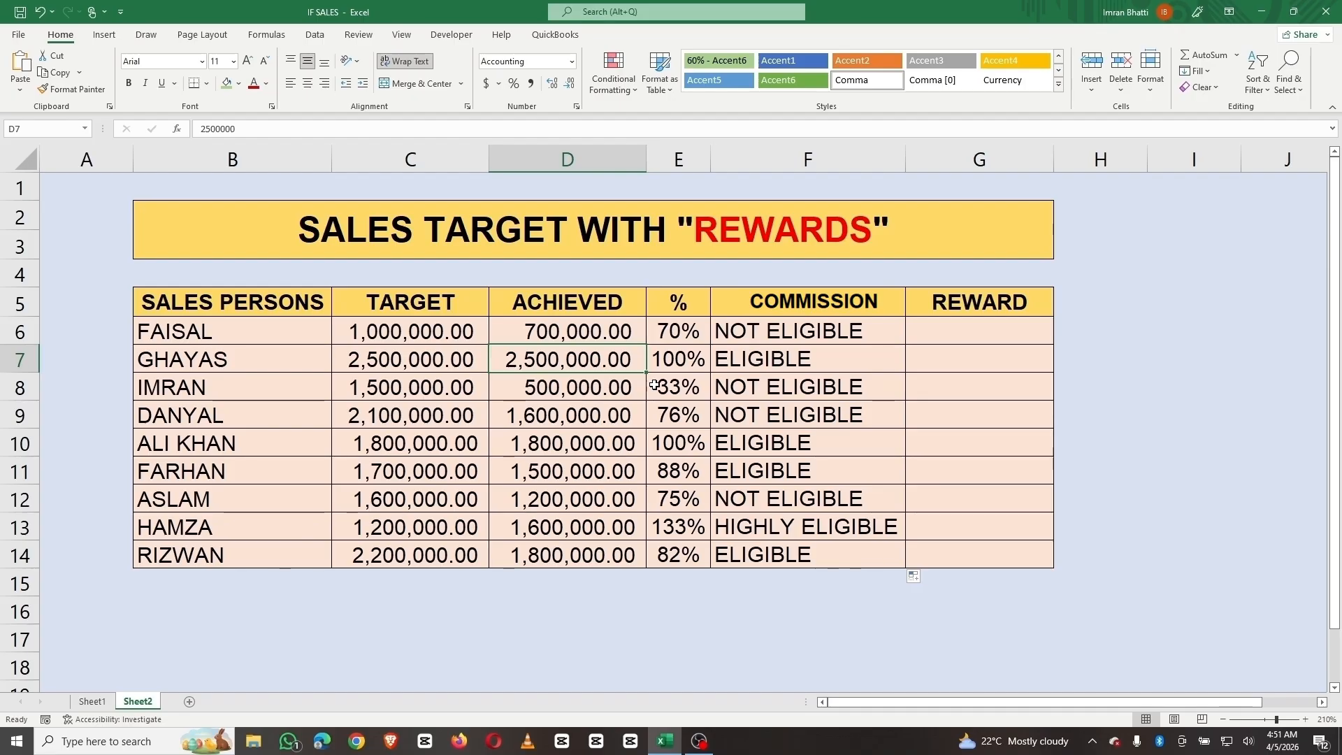
text(1,200,00)
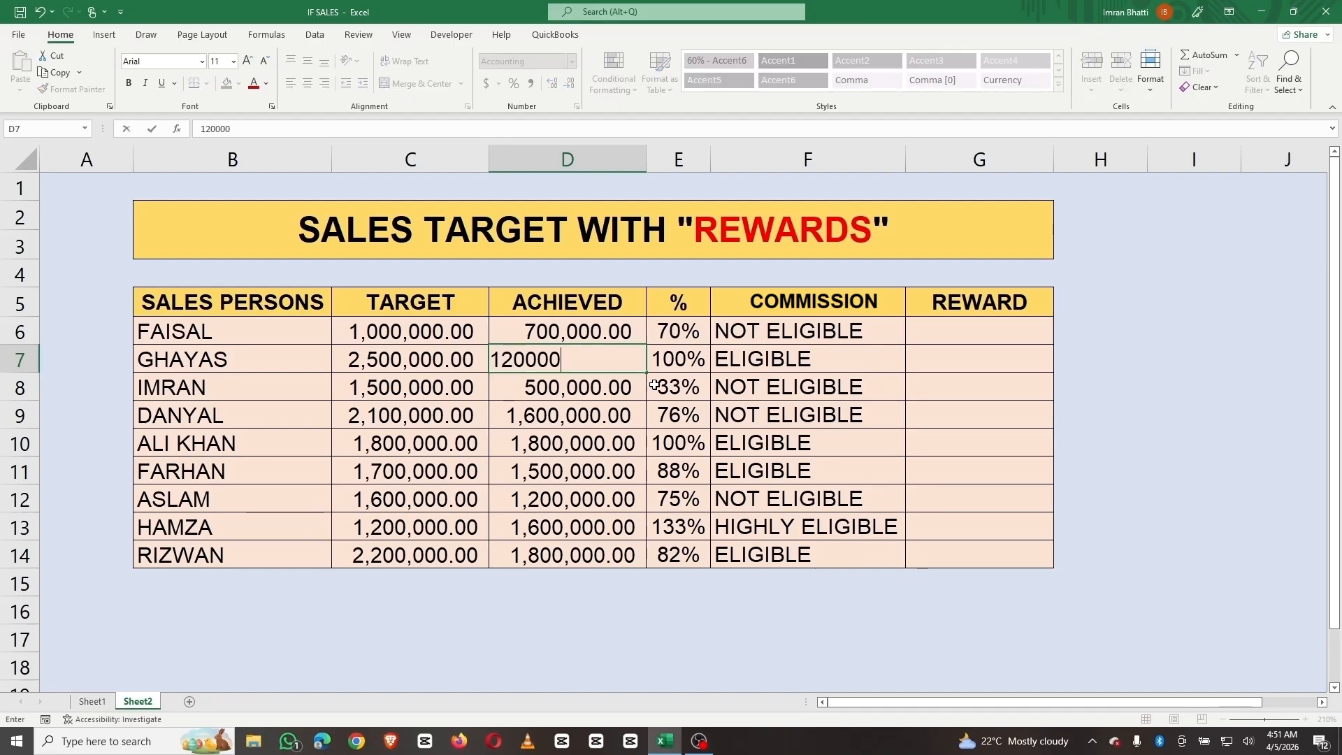
text(0)
key(Return)
click(818, 355)
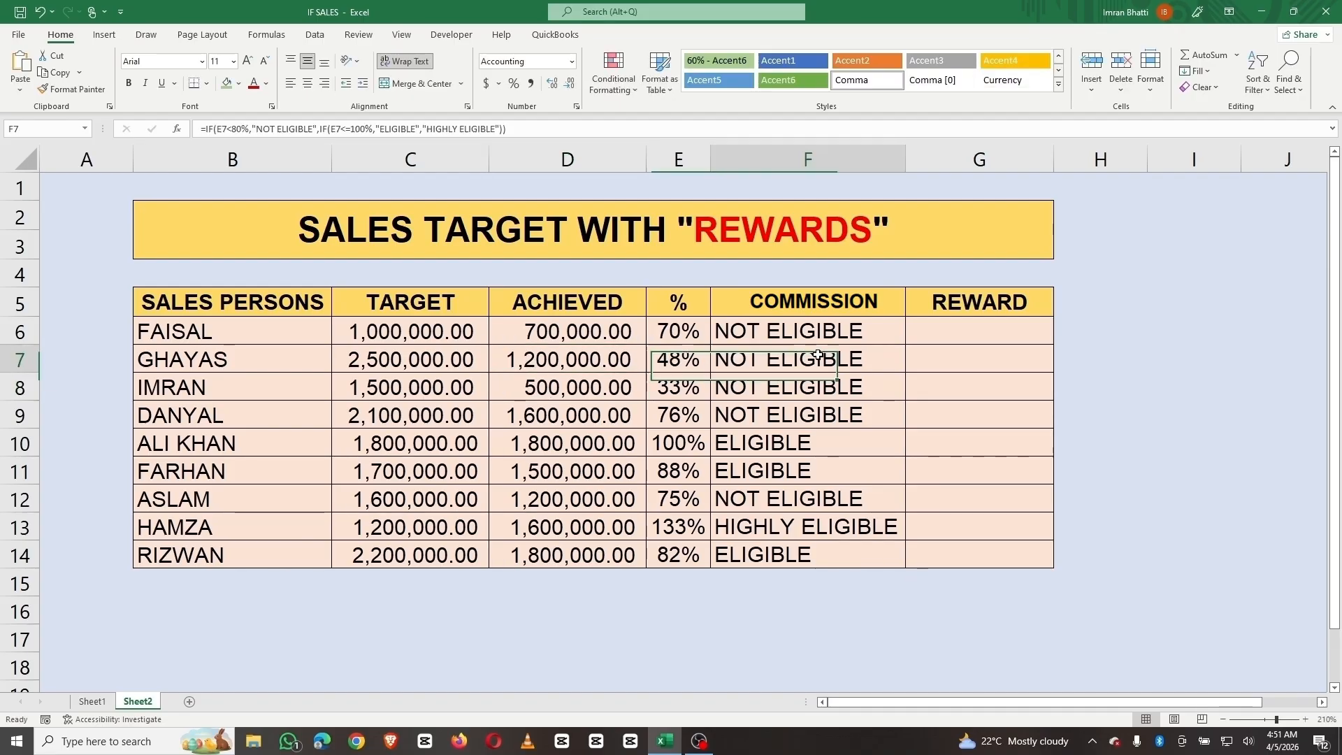
Compare the percentages with the commission status in rows 13, 14 and 10, and select reward cell G6
drag(569, 525, 763, 526)
click(811, 532)
drag(575, 529, 846, 533)
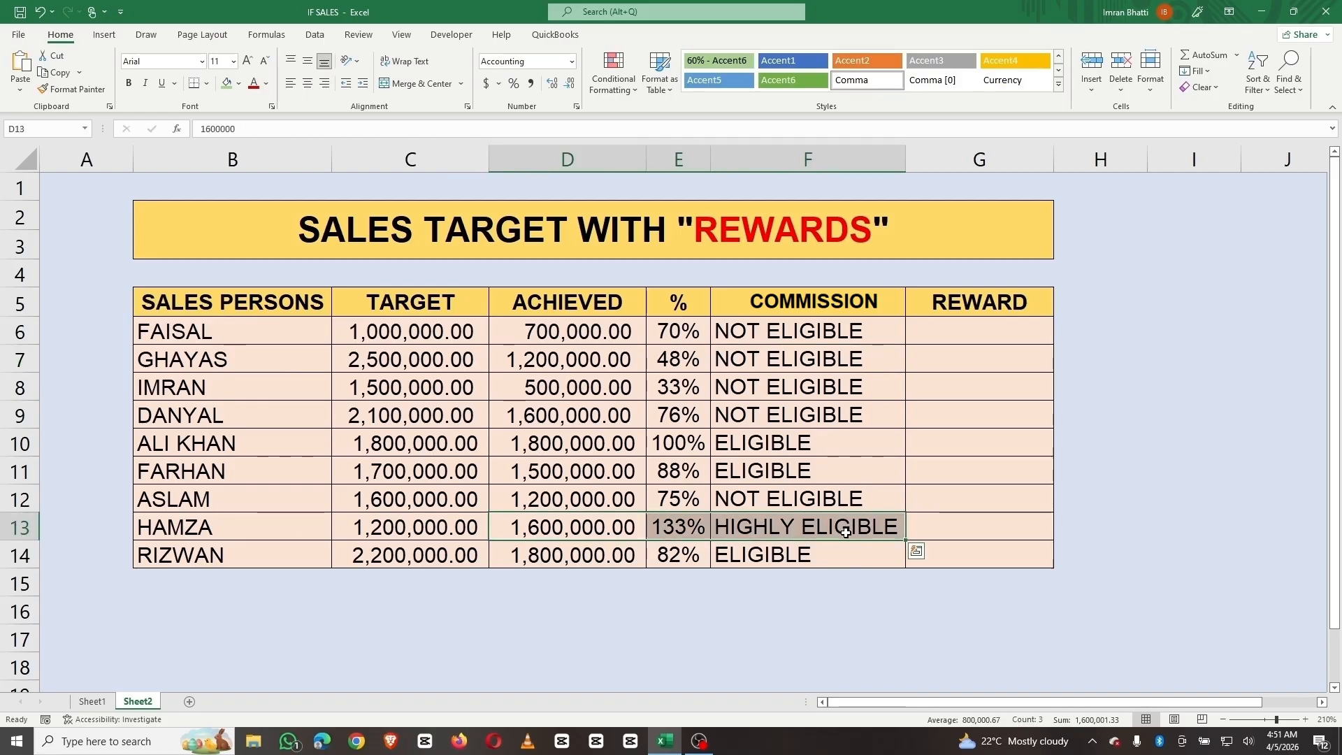
drag(594, 555, 769, 566)
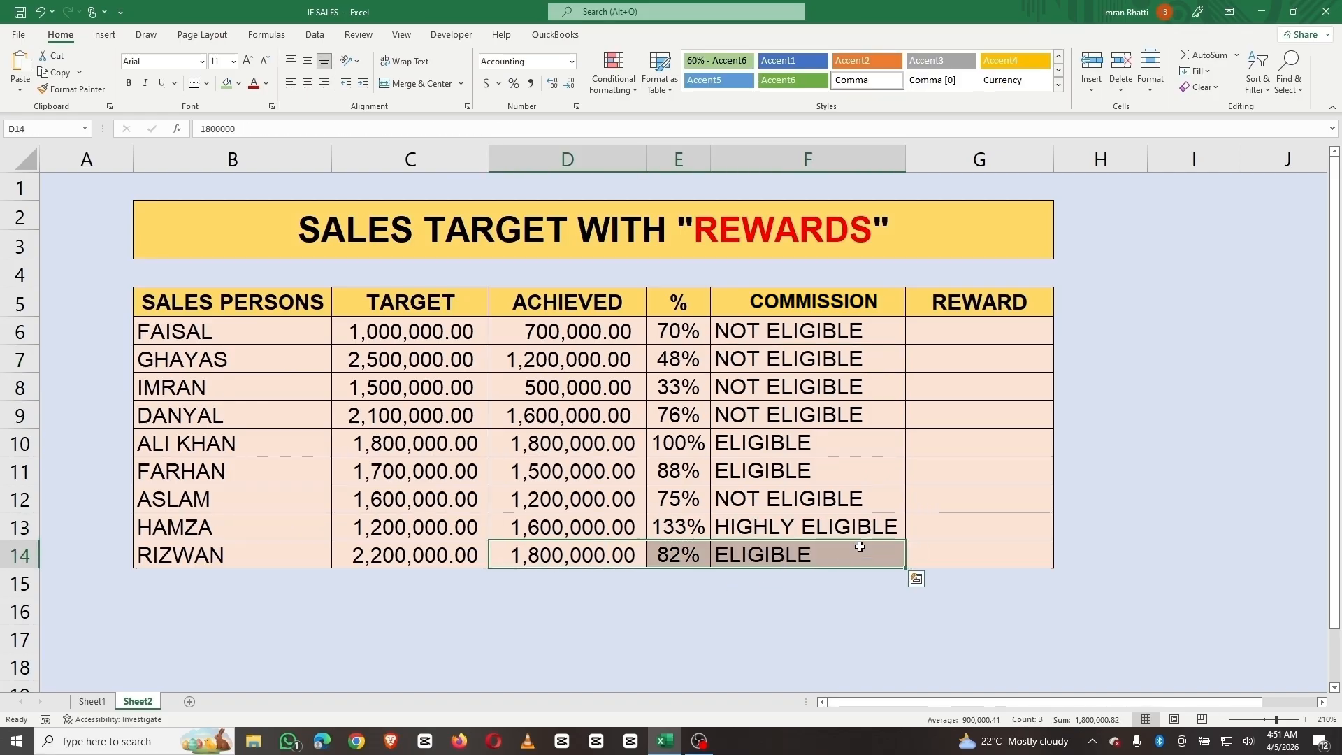
drag(688, 440, 742, 465)
click(858, 444)
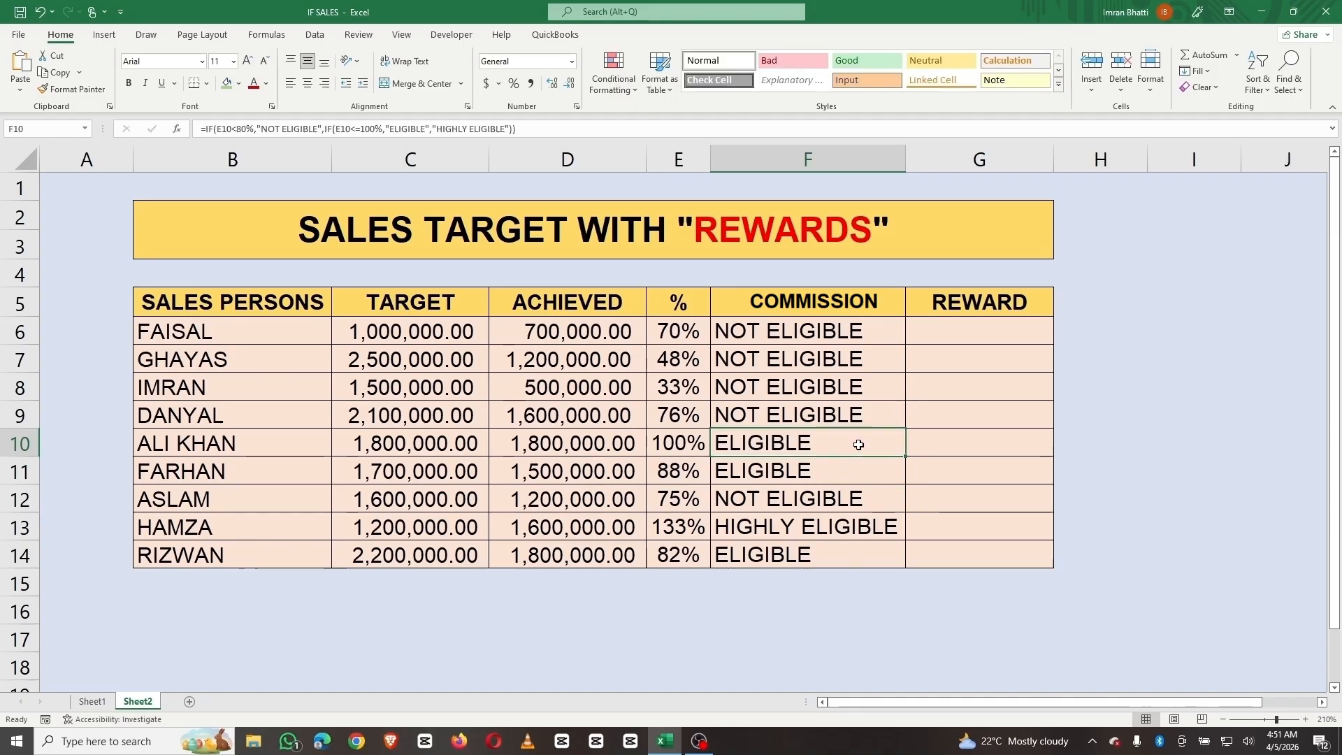
click(995, 332)
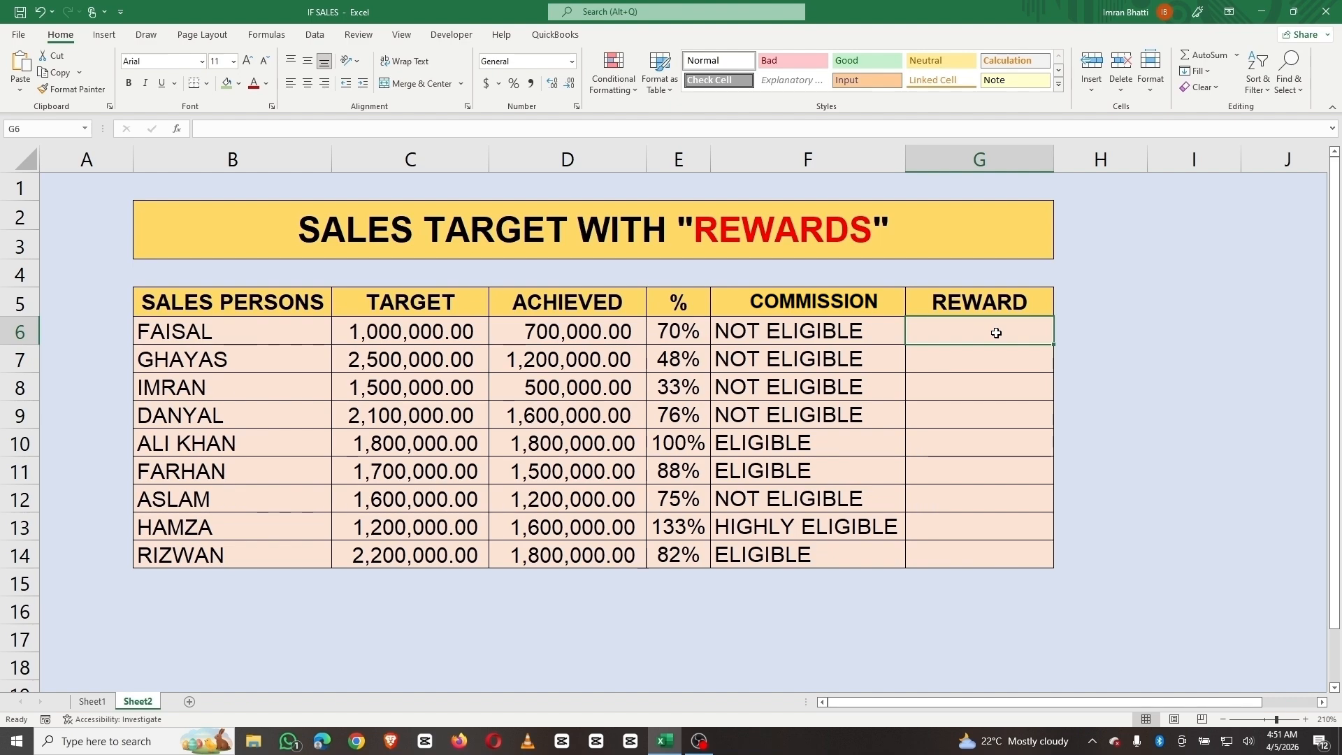
Enter the reward formula =IF(F6="HIGHLY ELIGIBLE","2%","NO REWARD") in G6
text(=)
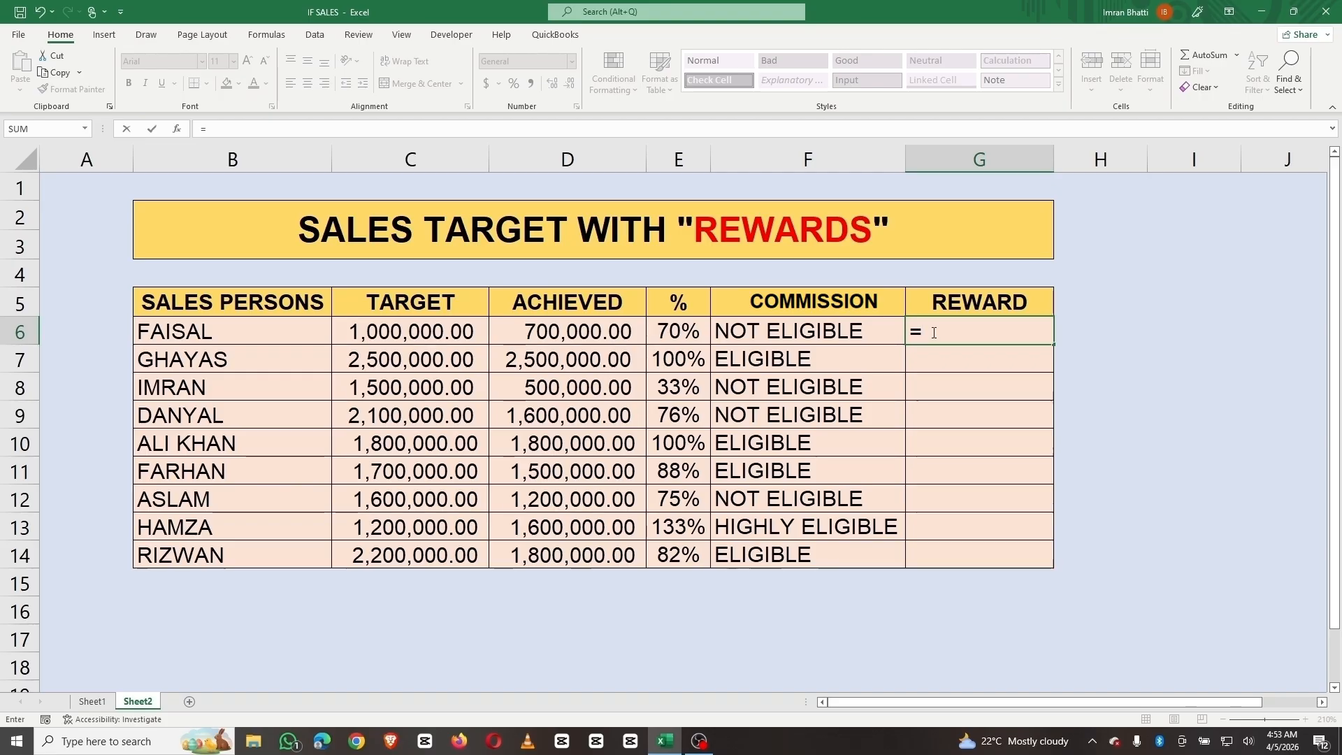
text(IF()
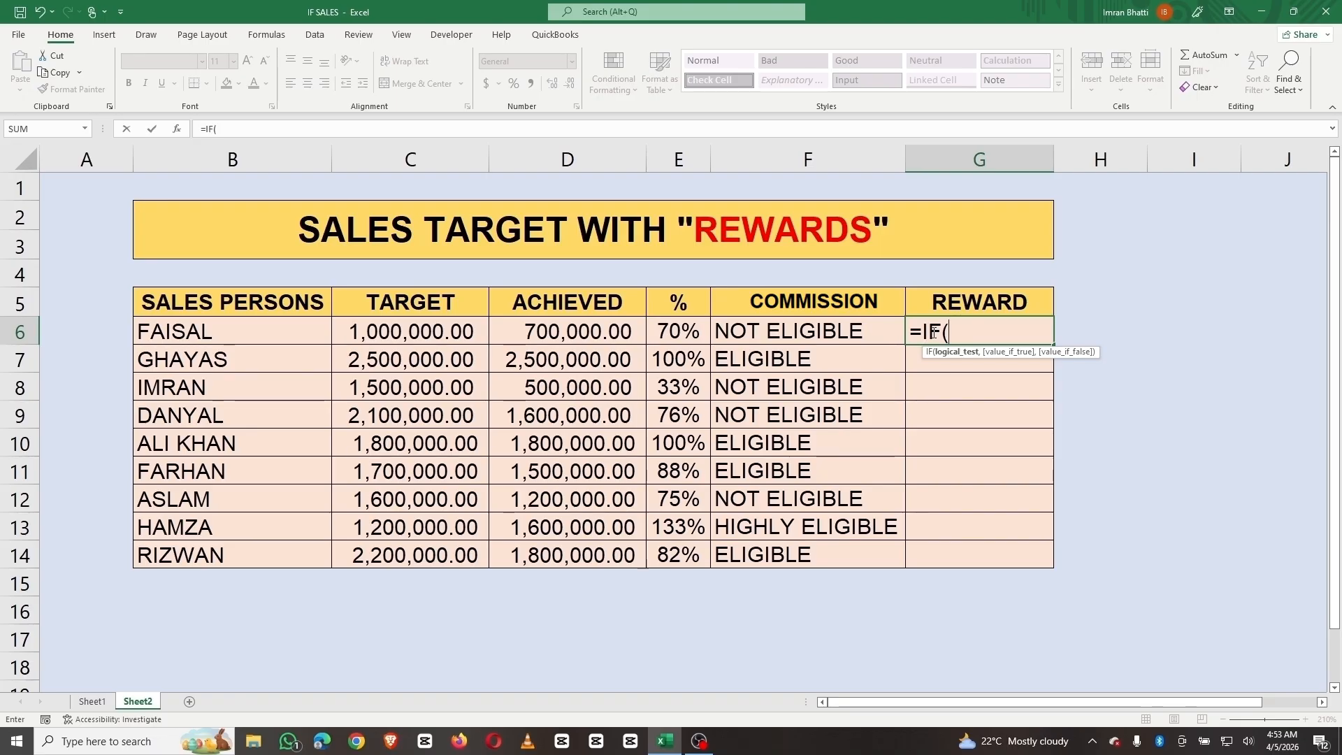
click(826, 331)
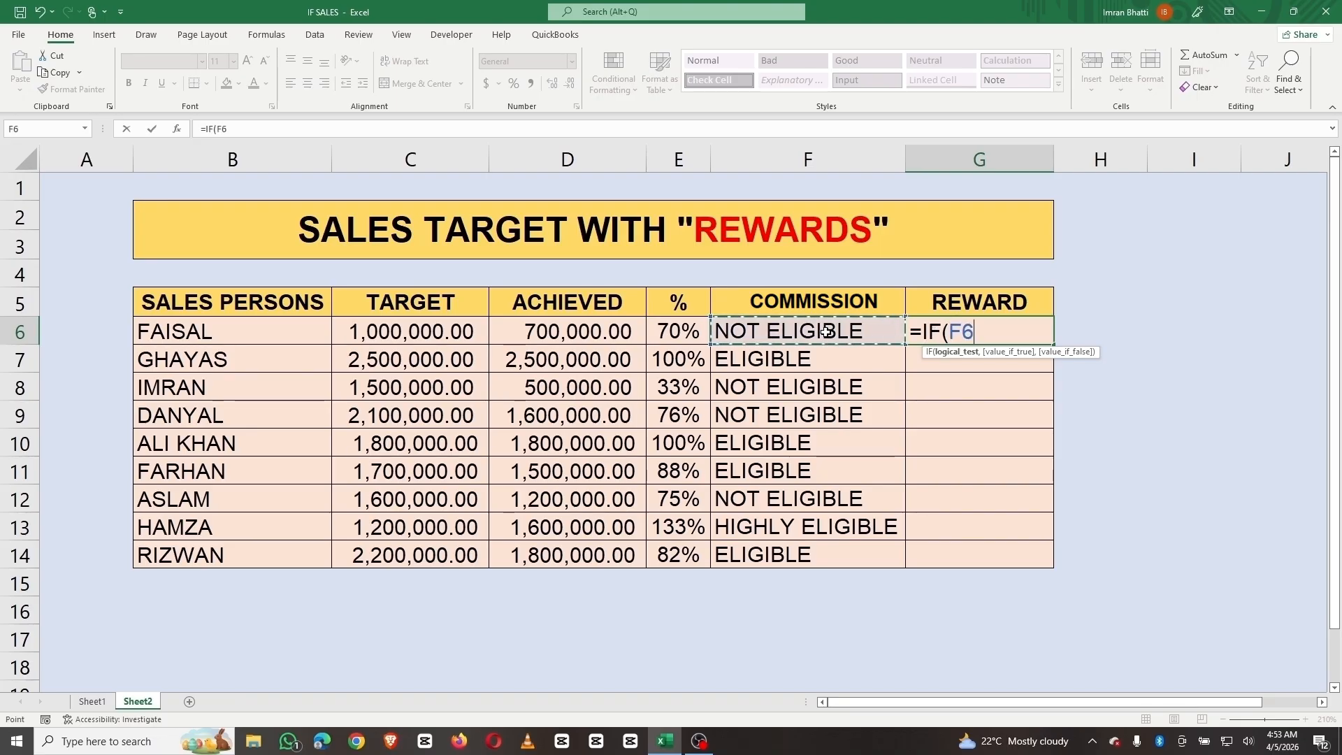
text(=)
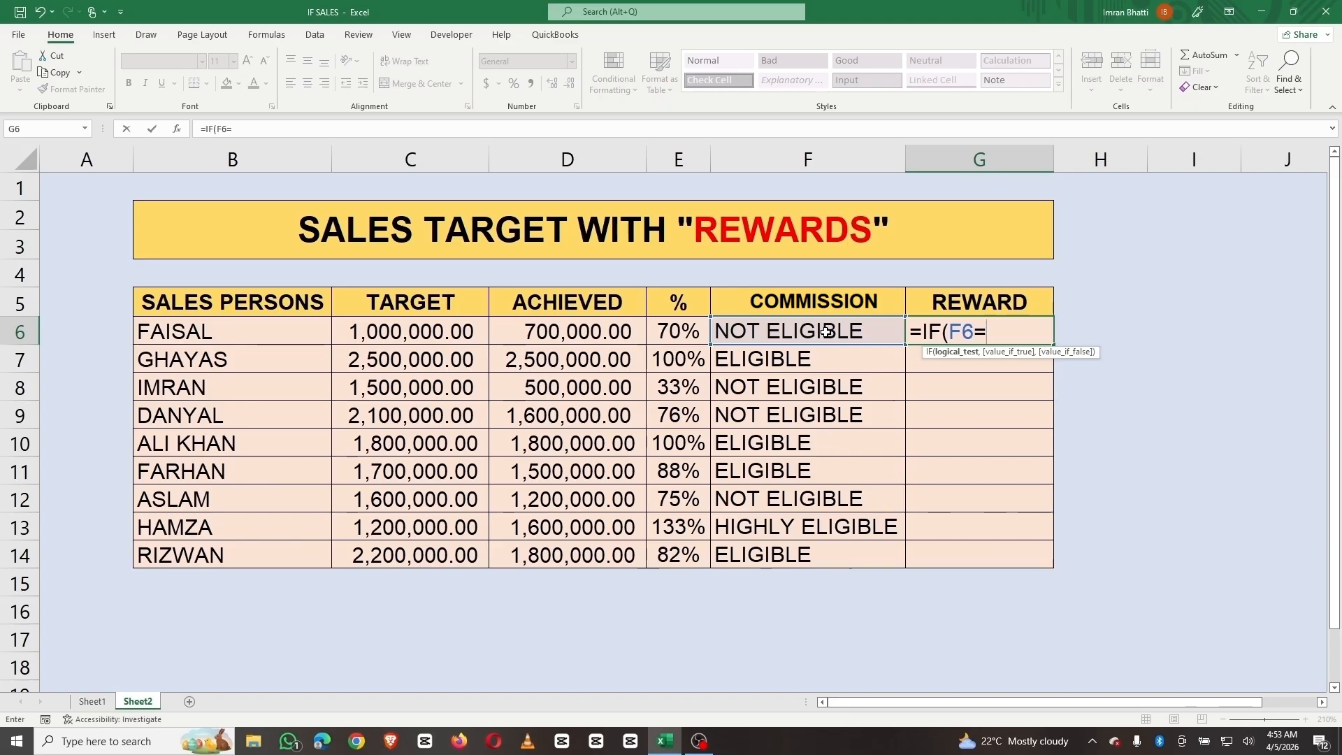
text("HIGHLY)
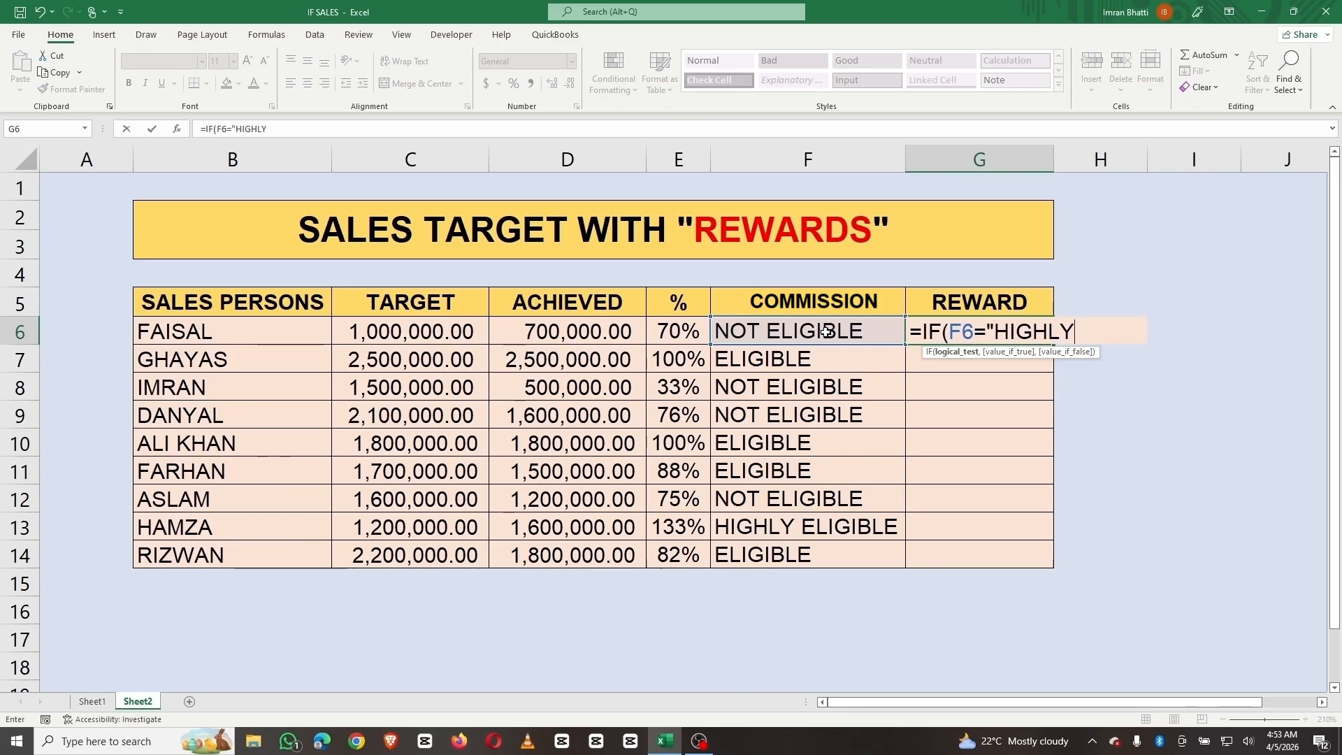
text( ELIGIBLE)
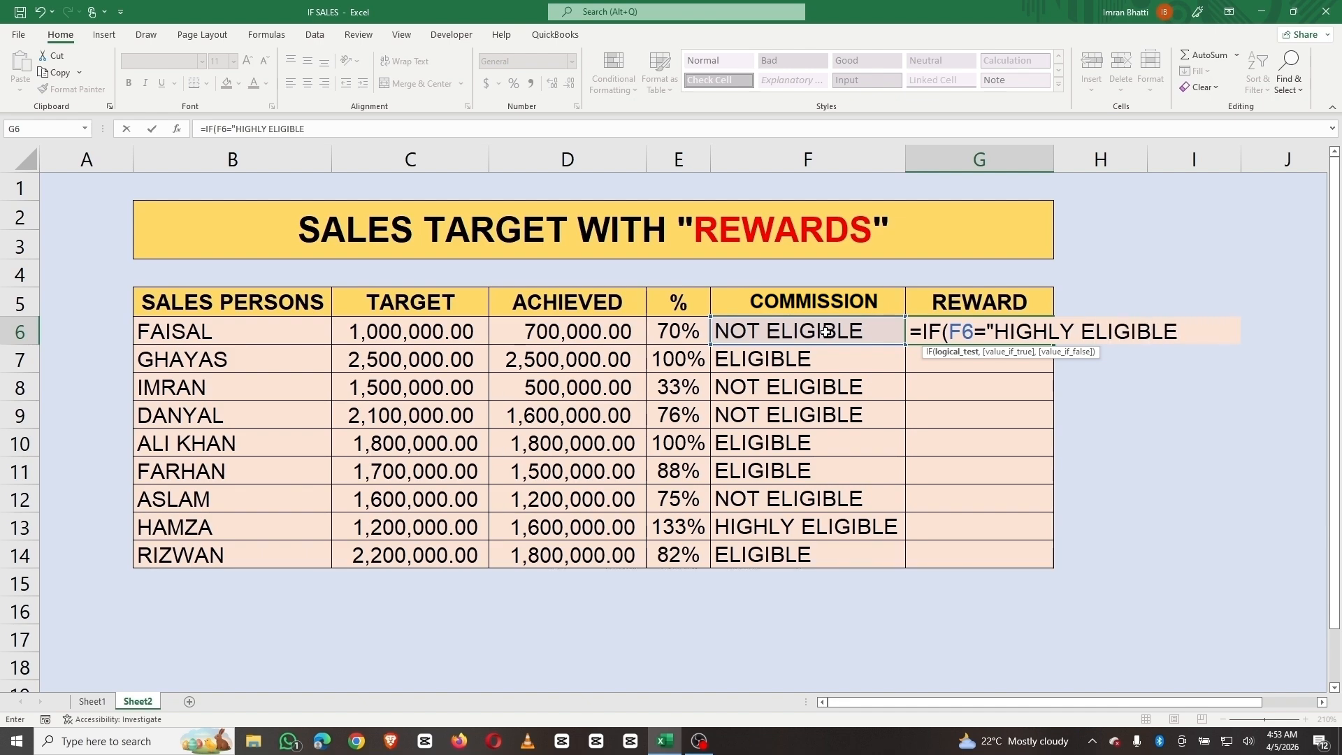
text(",)
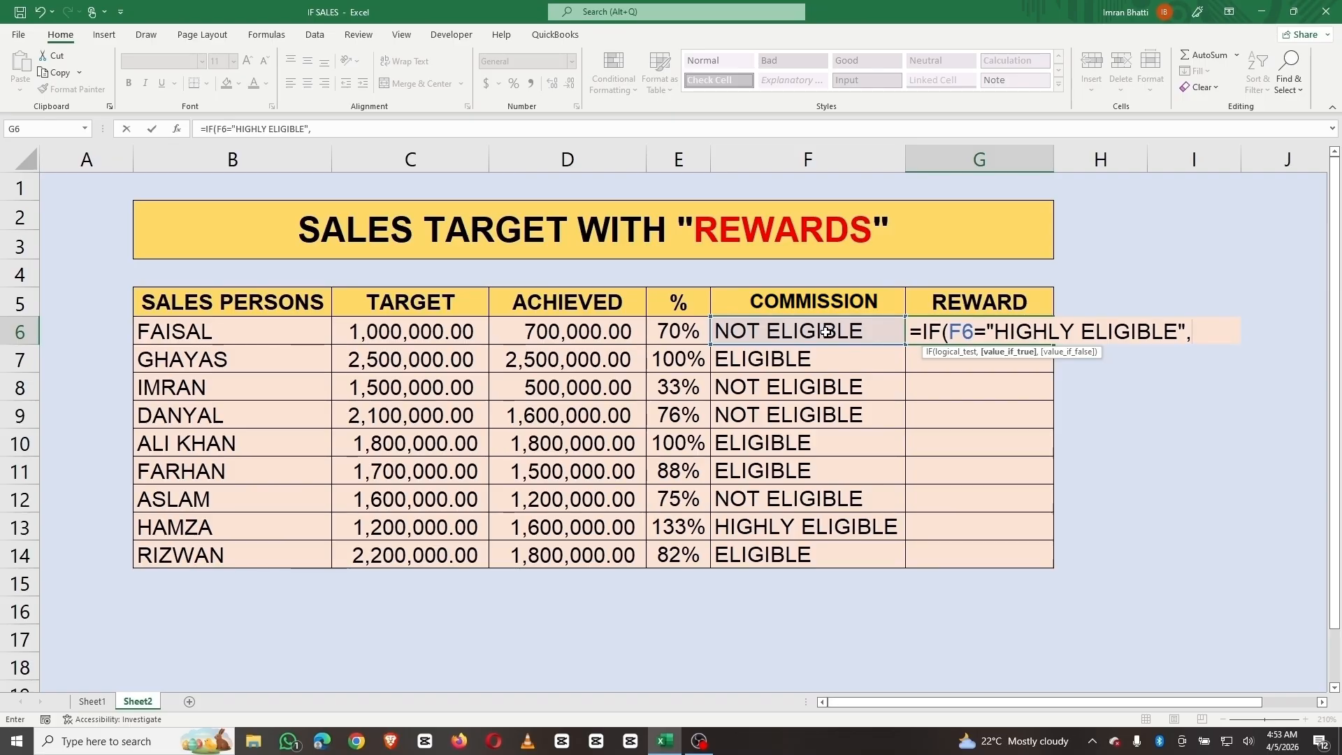
text("2%)
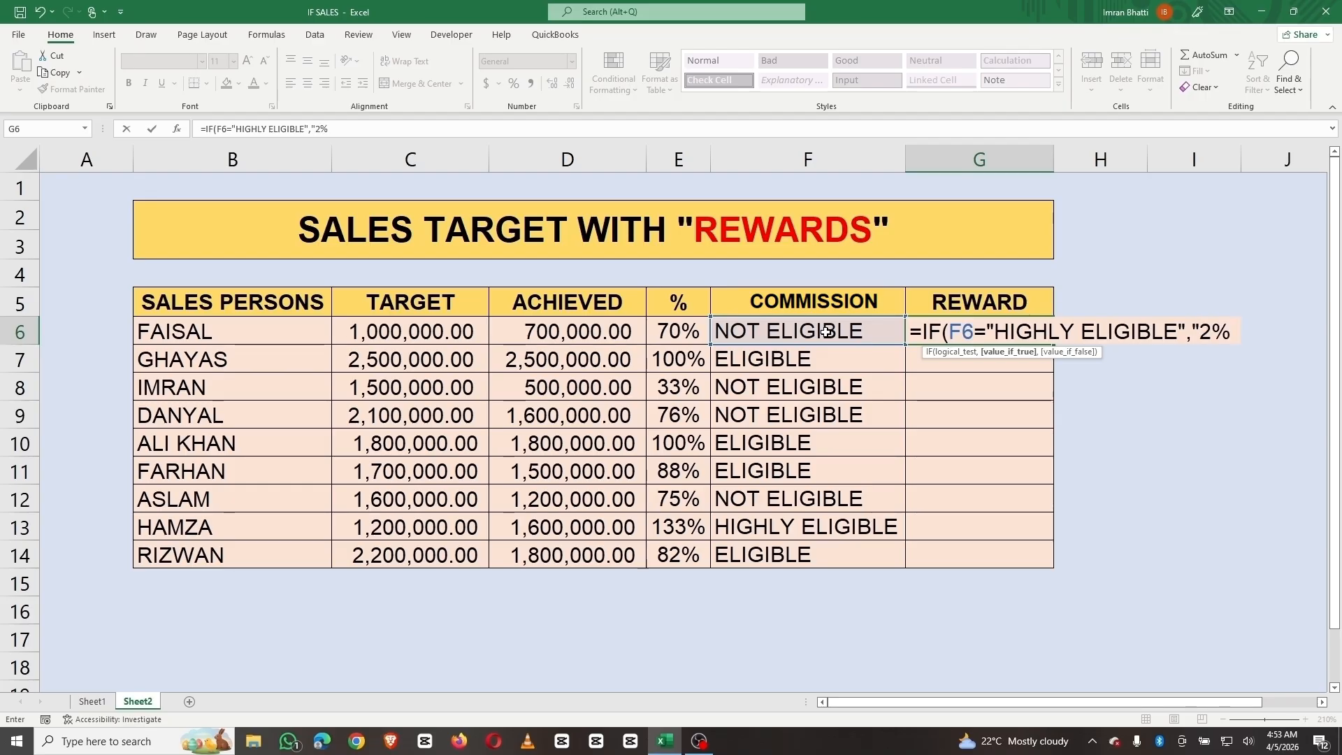
text(",)
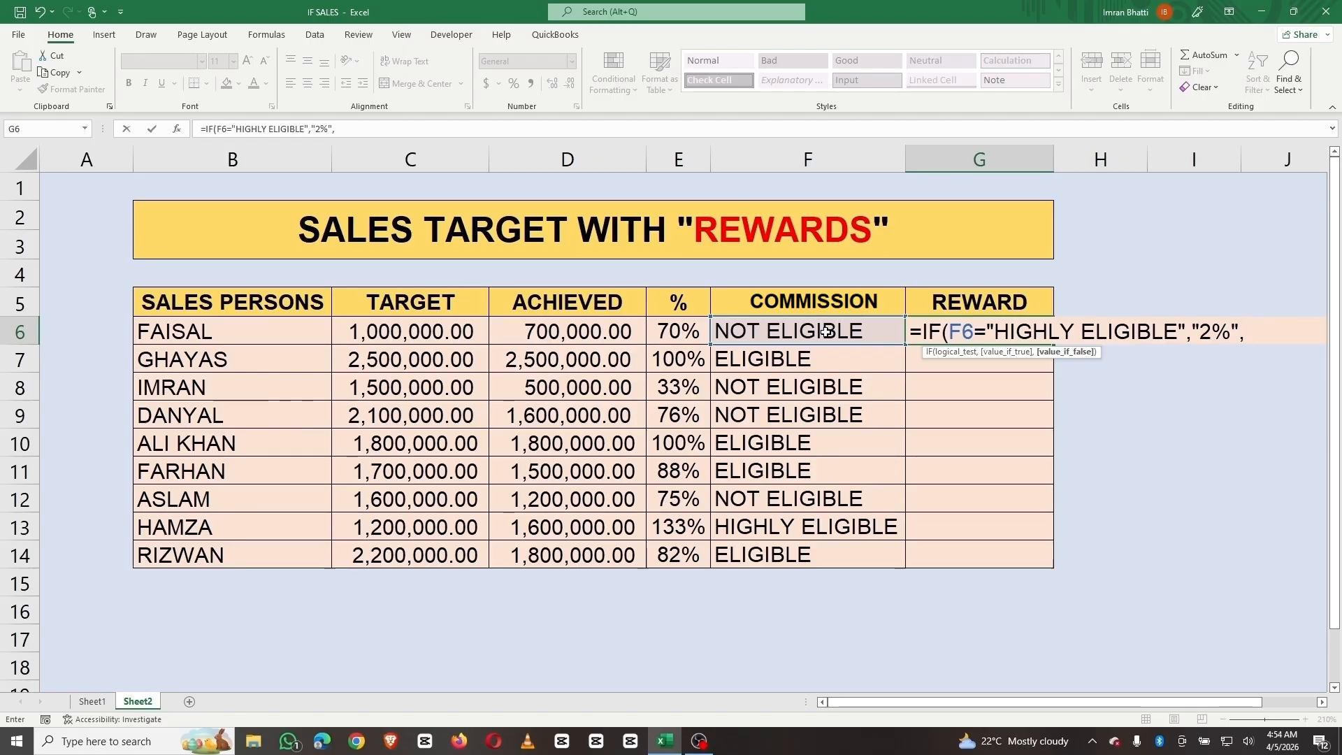
text("NO REWARD)
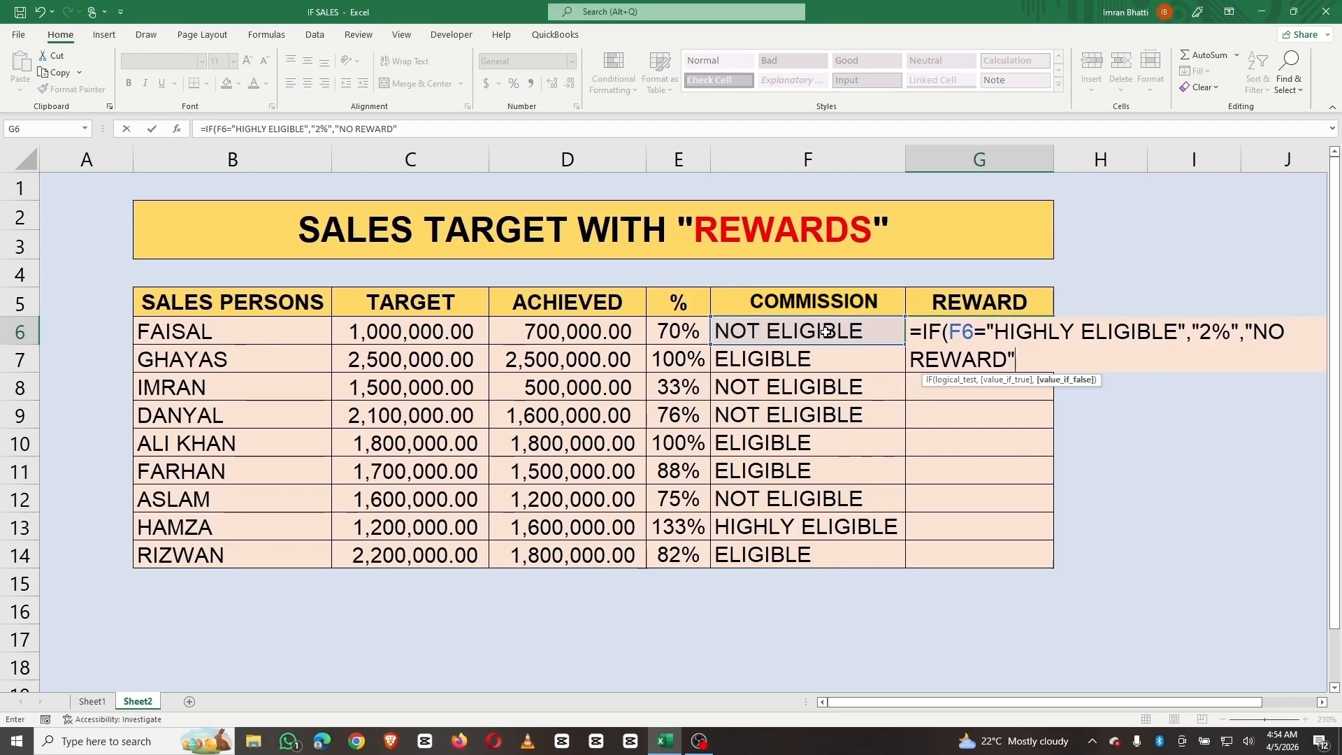
text())
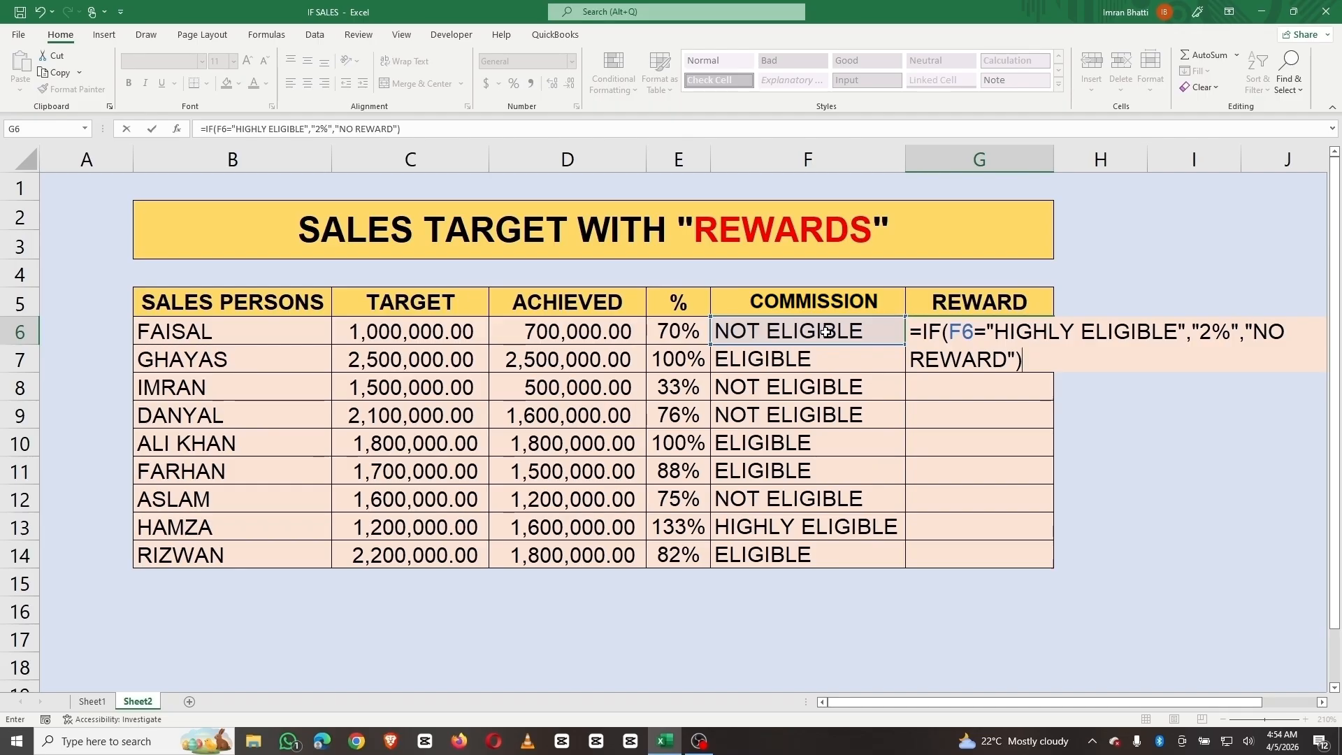
key(Return)
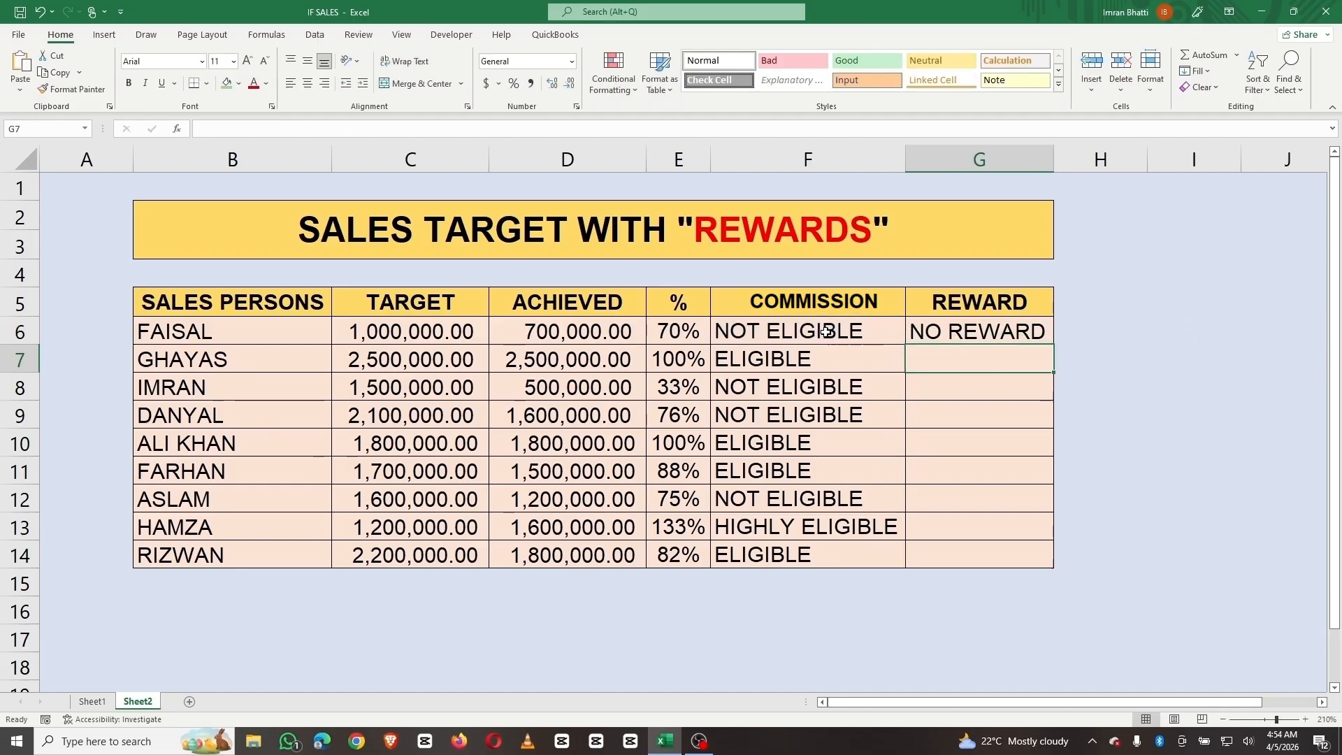
Fill the G6 reward formula down to G14 and check the commission and reward in row 13
click(986, 338)
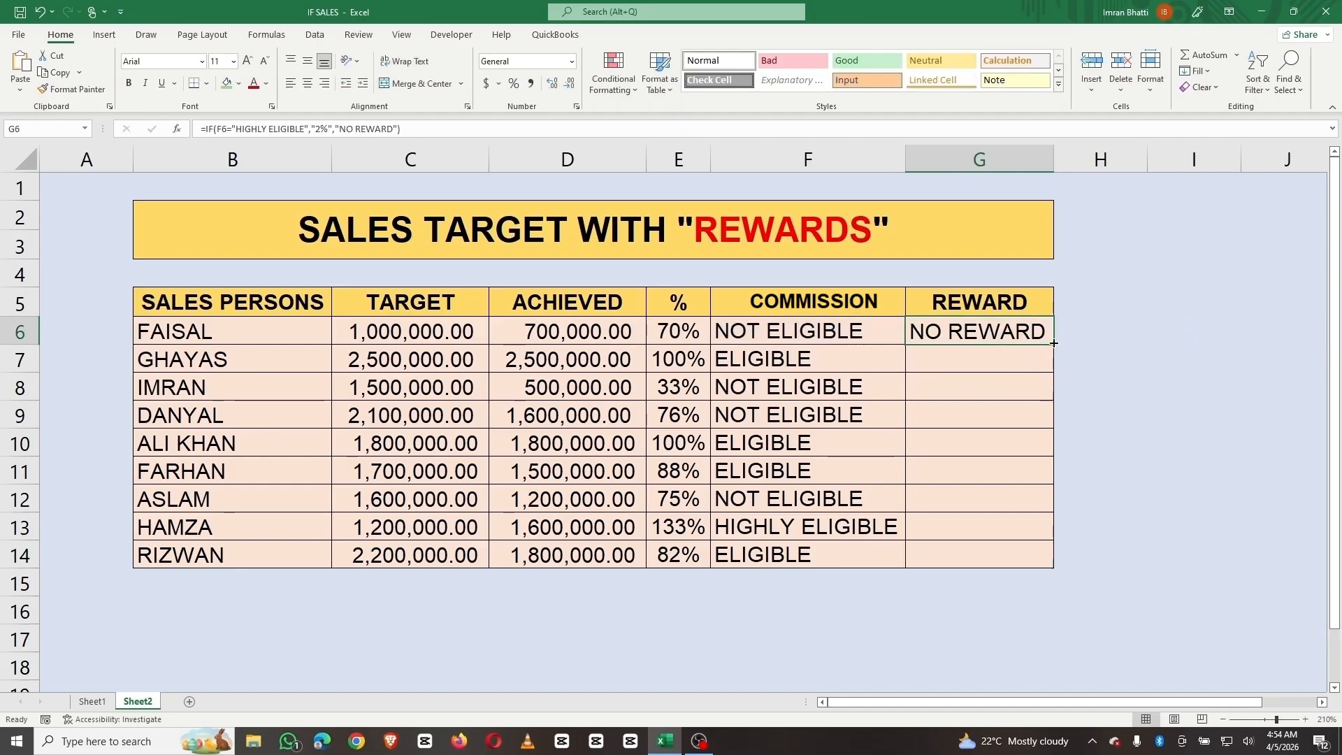
drag(1053, 343, 1053, 565)
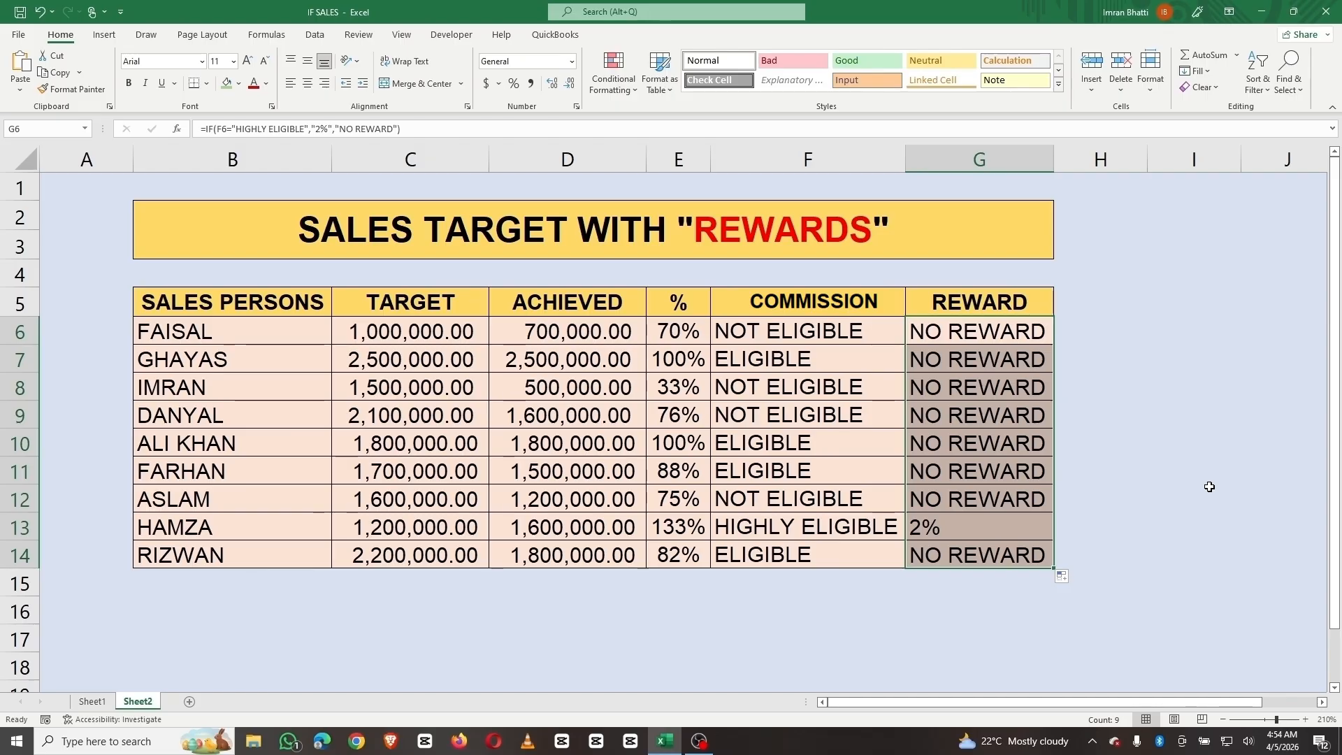
click(803, 530)
click(935, 529)
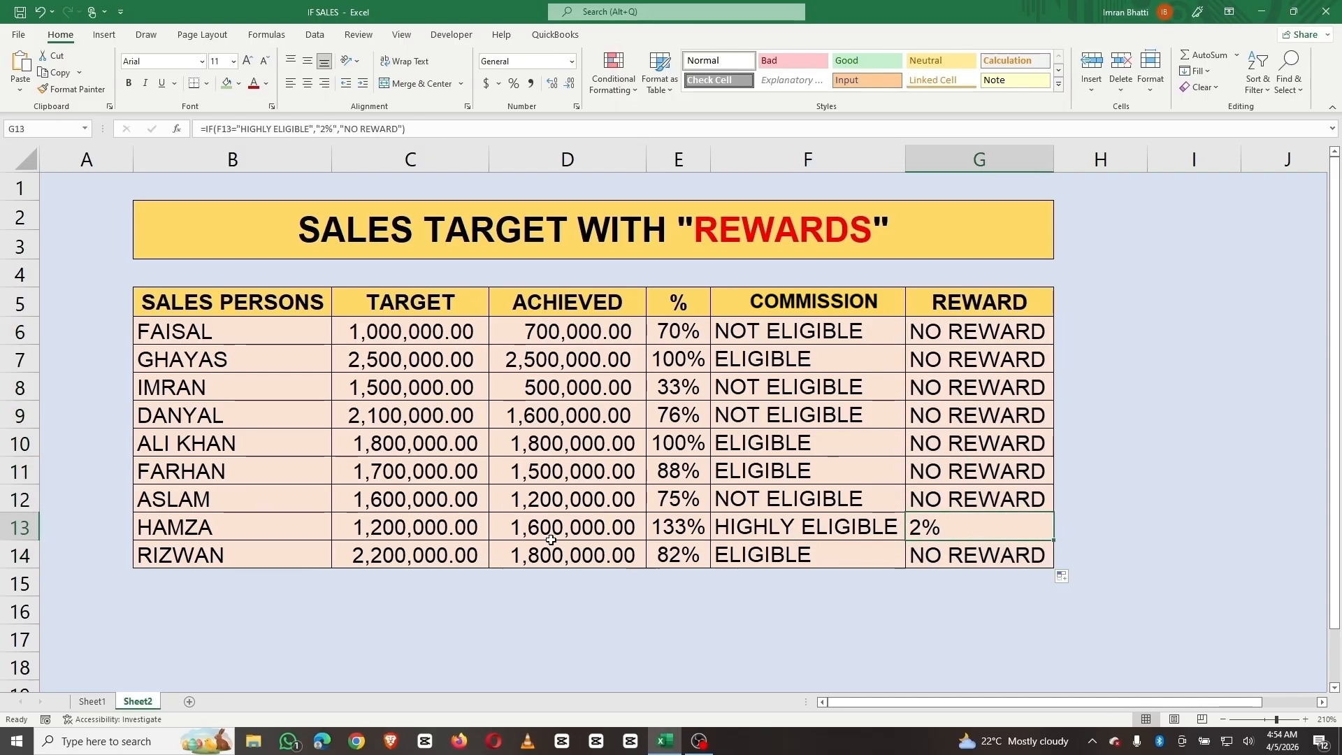
drag(270, 527, 967, 528)
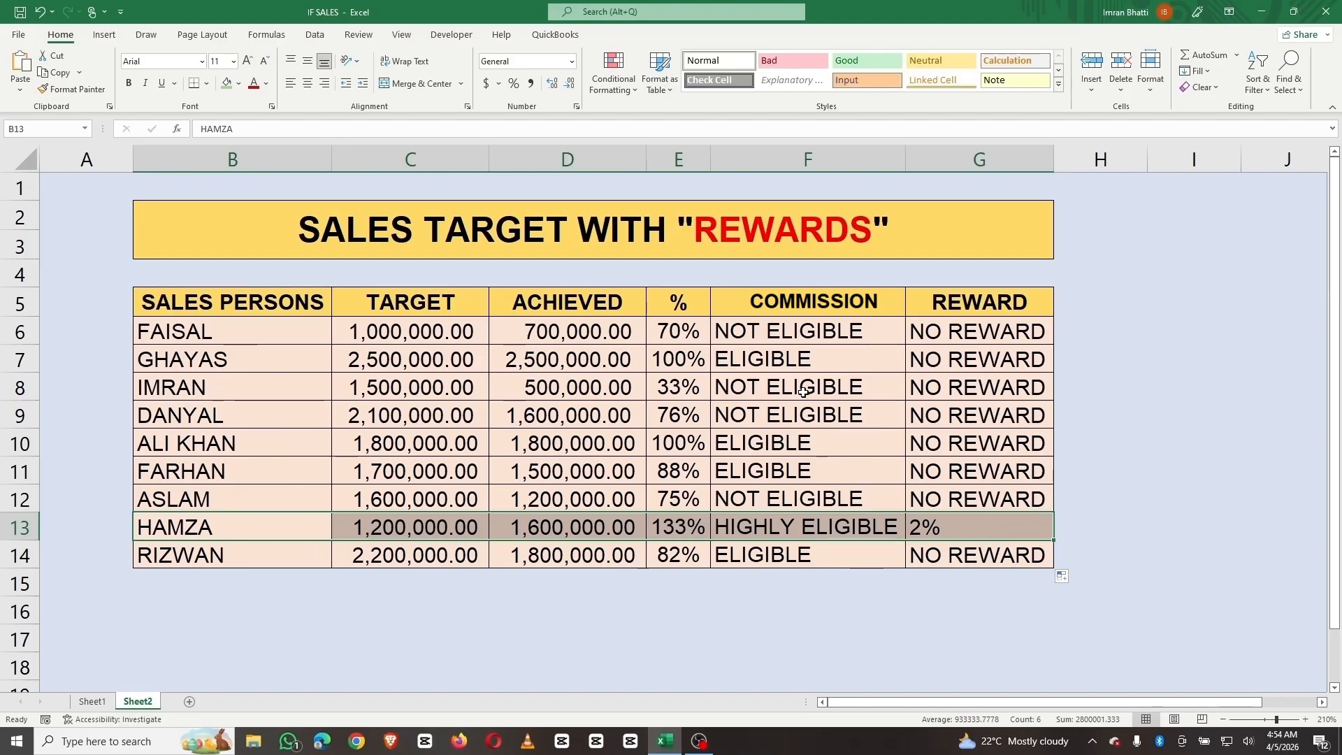
Review the target and achieved amounts in row 8 and set the achieved amount in D8 to 20000000
click(762, 383)
click(568, 384)
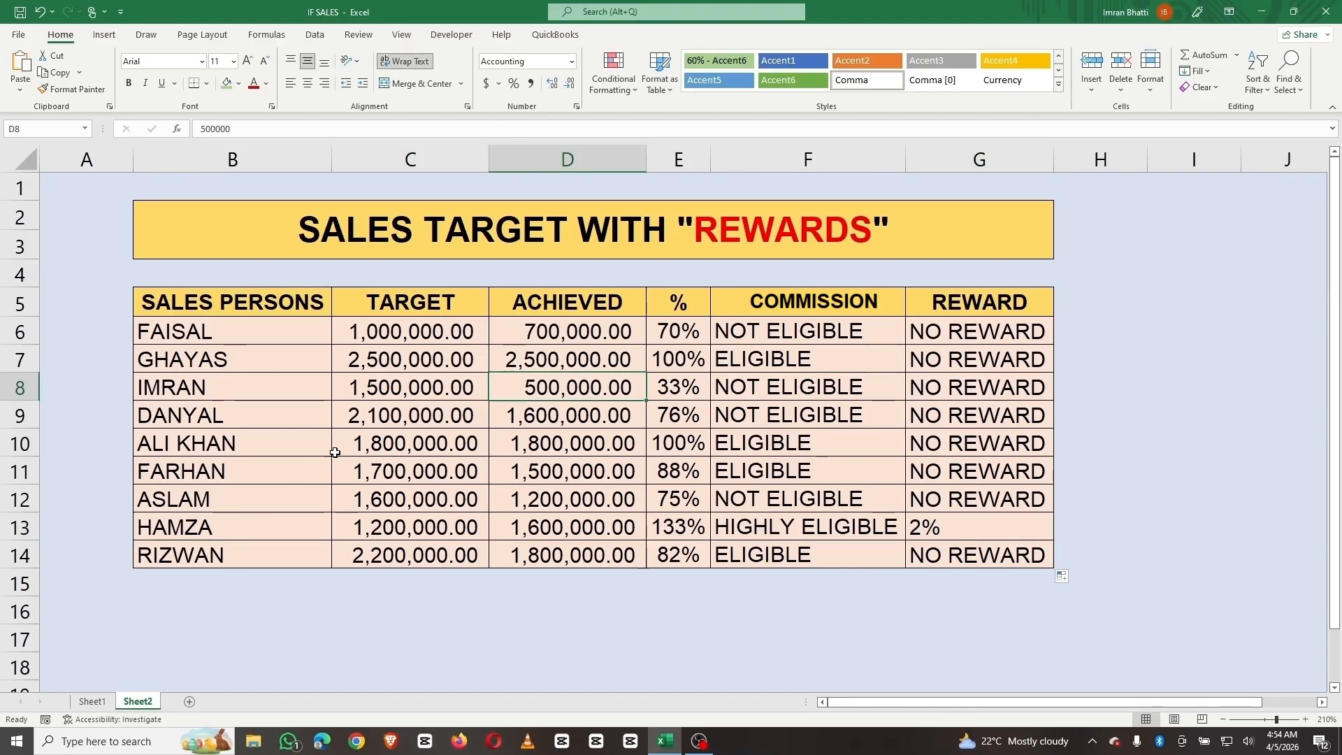
drag(409, 395, 591, 383)
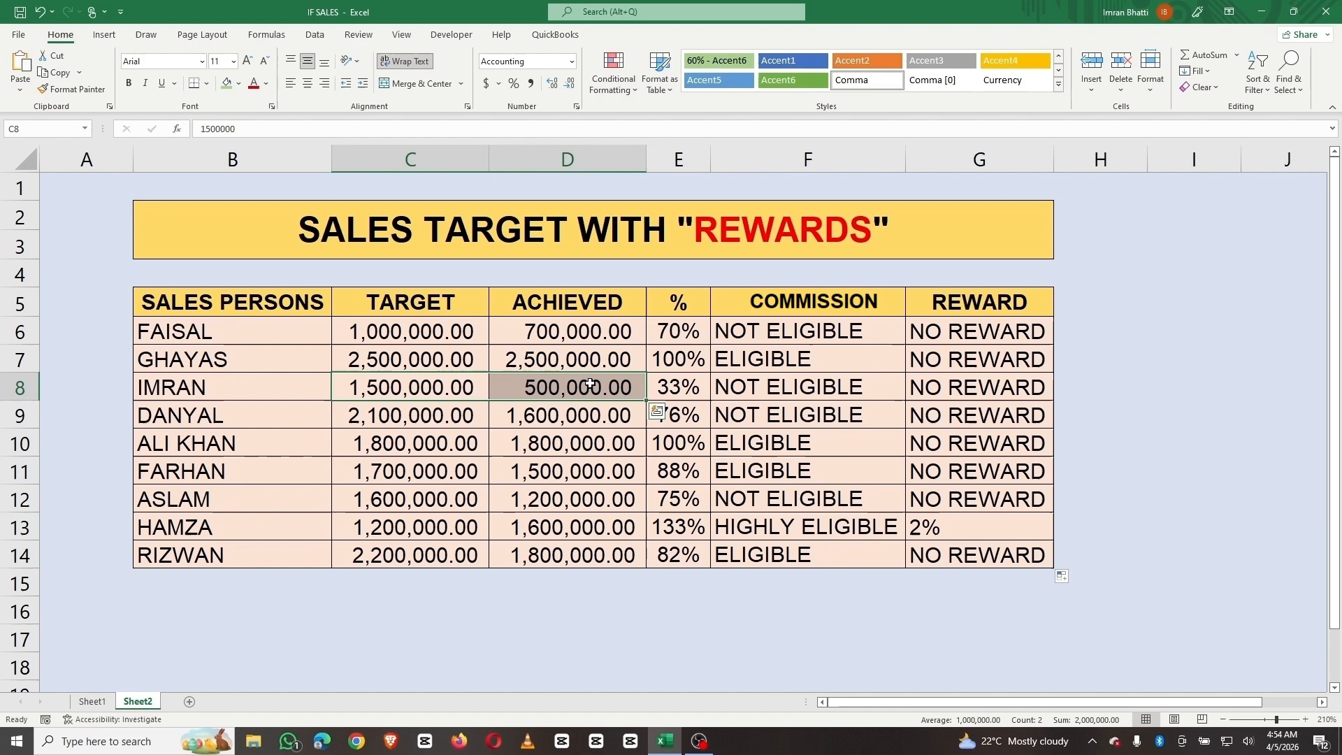
click(369, 388)
click(579, 383)
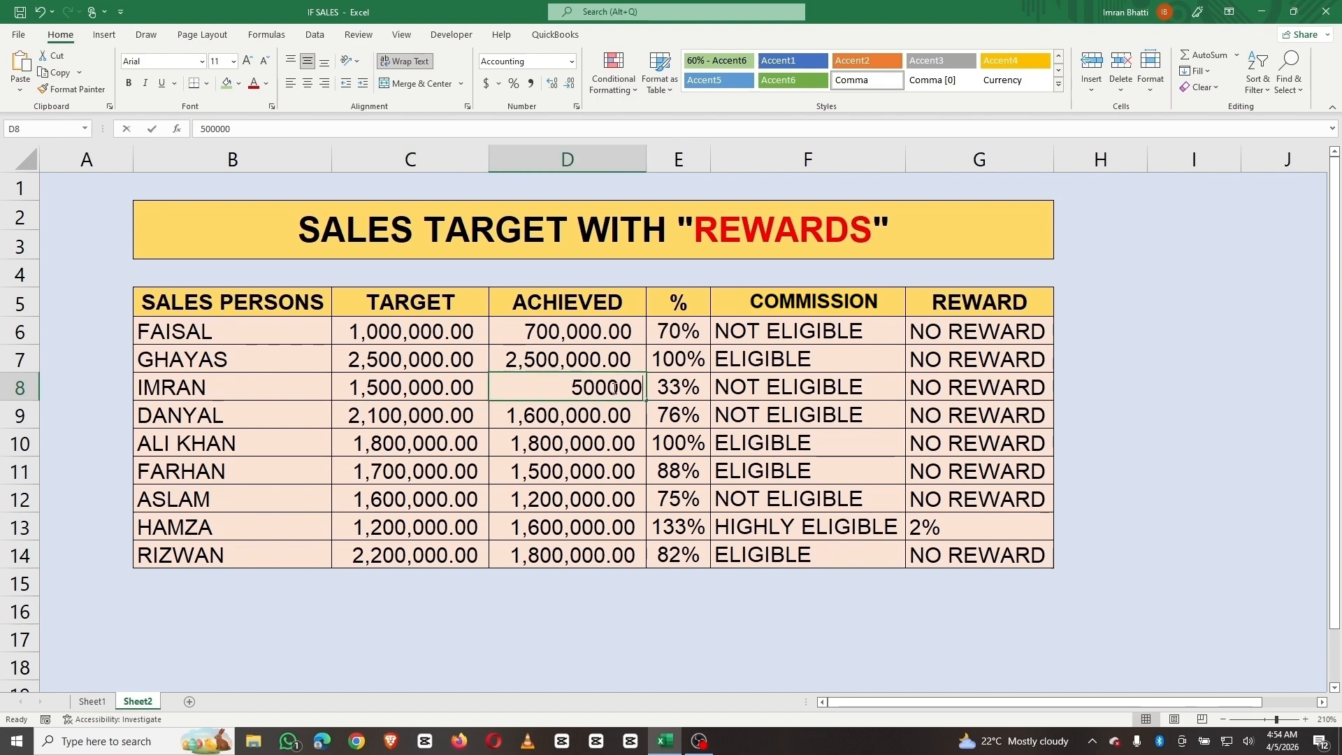
text(2000000)
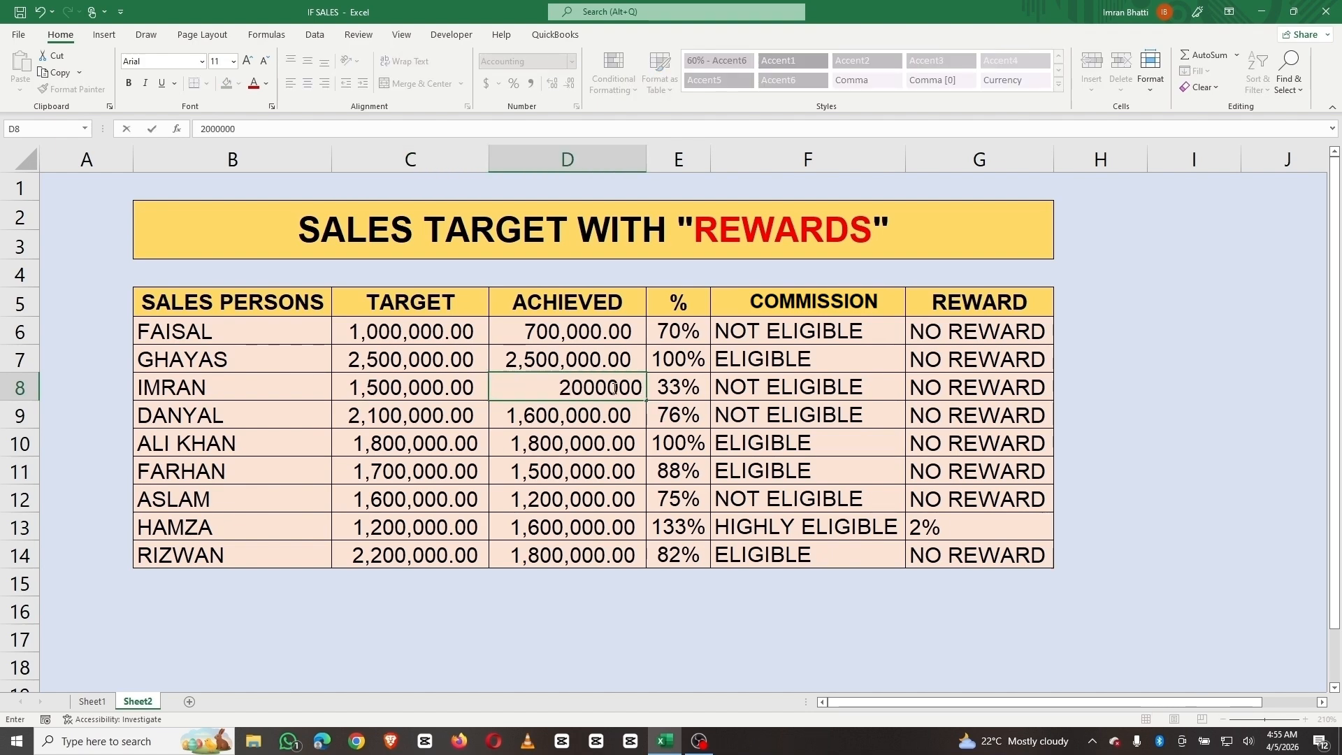
text(0)
key(Return)
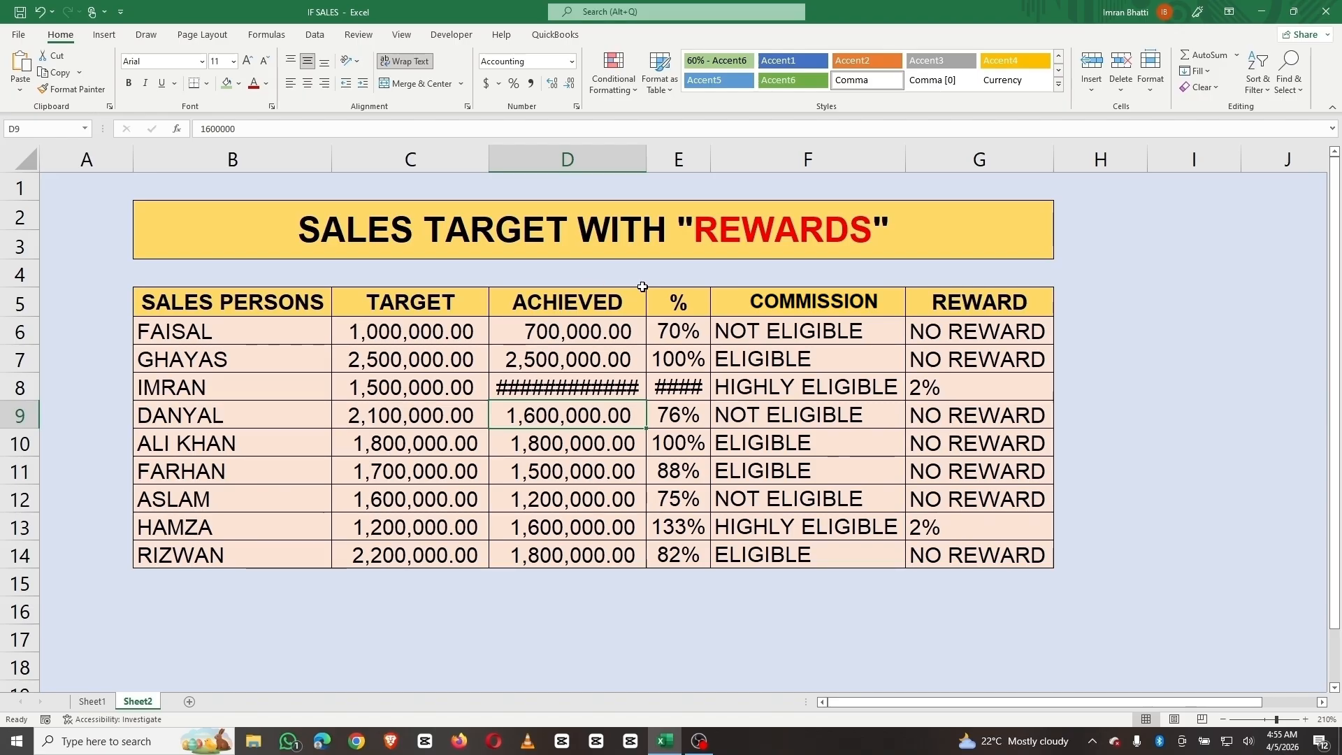
Widen the ACHIEVED column slightly and set the achieved amount in D8 to 2000000
drag(646, 159, 651, 159)
click(608, 388)
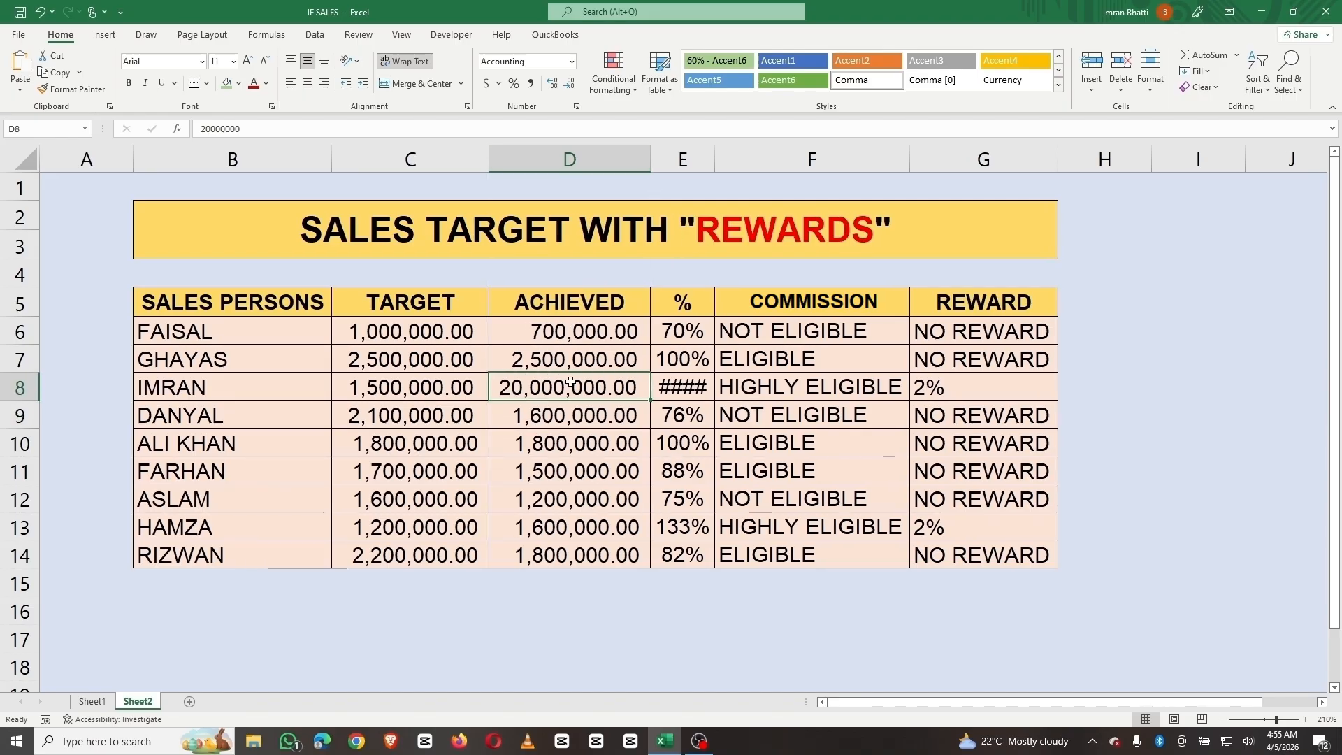
text(2000000)
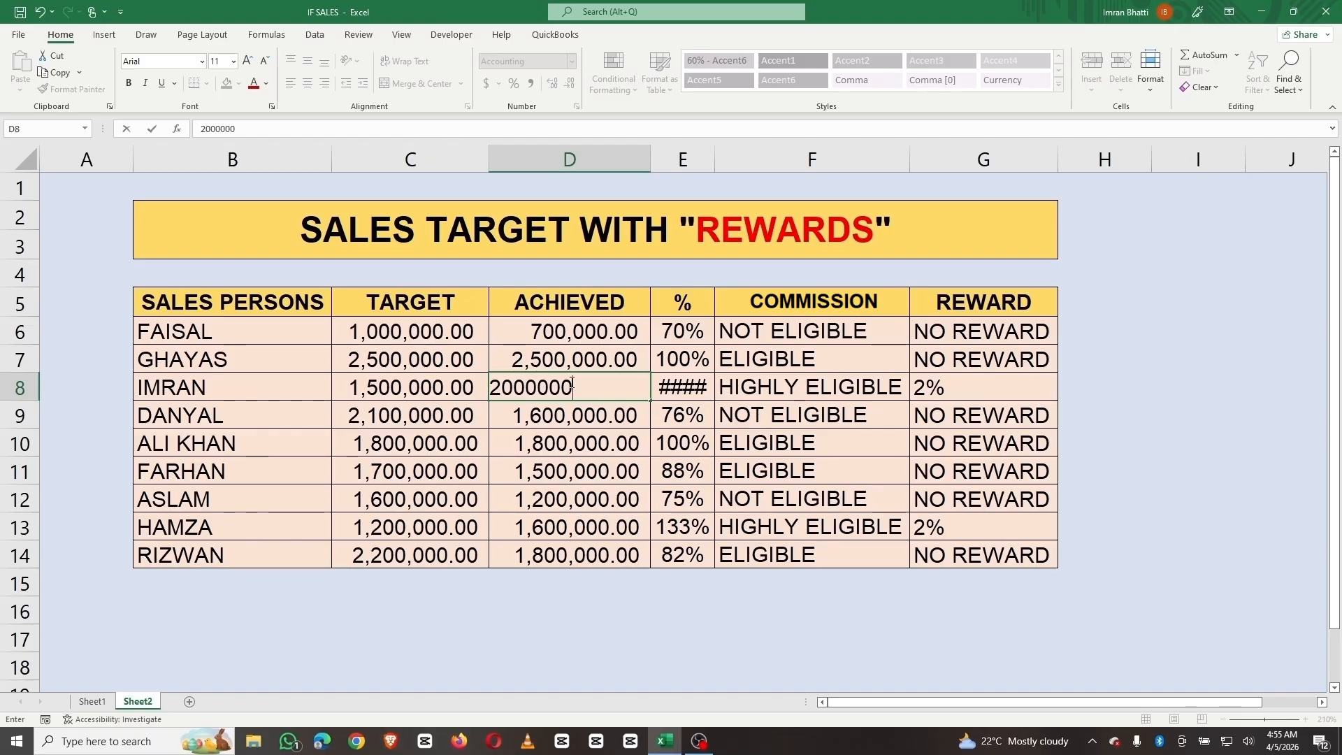
Check the percentage in row 8 and compare the commission status in F8 with the reward in G8
drag(572, 384, 951, 385)
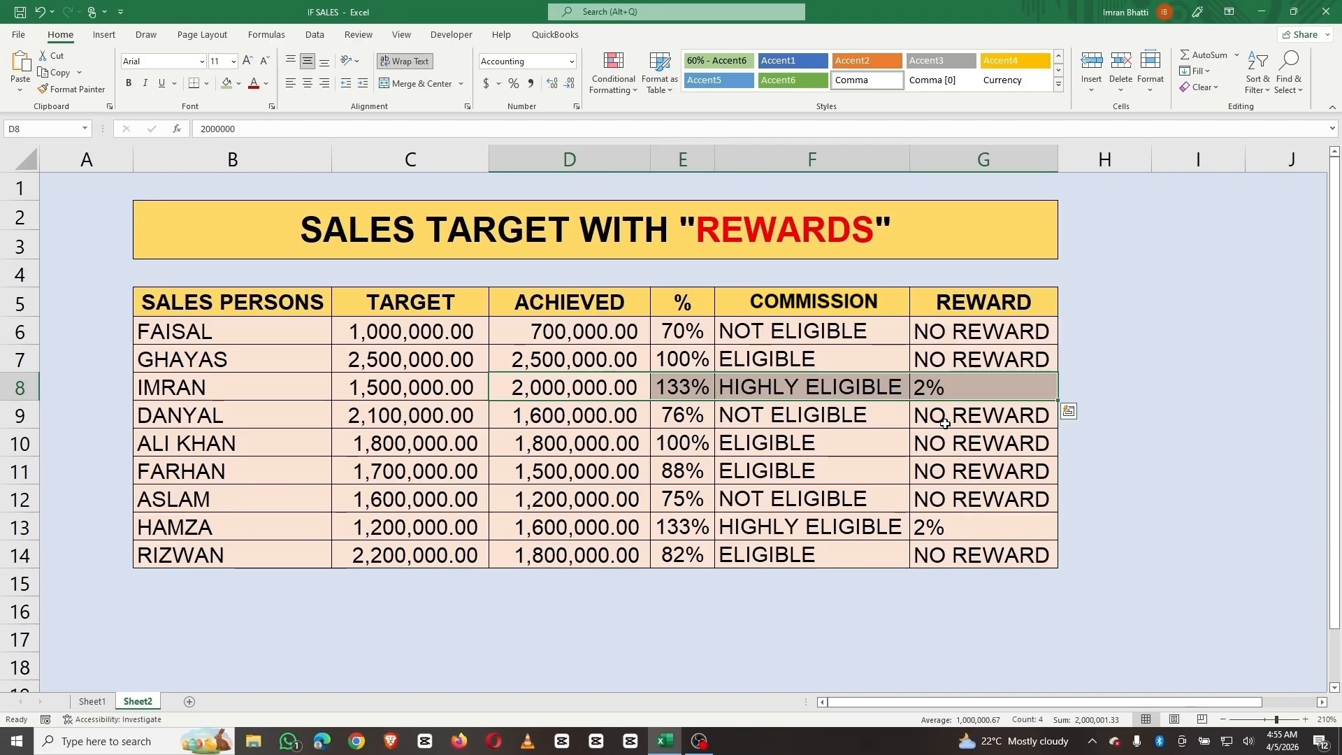
click(856, 388)
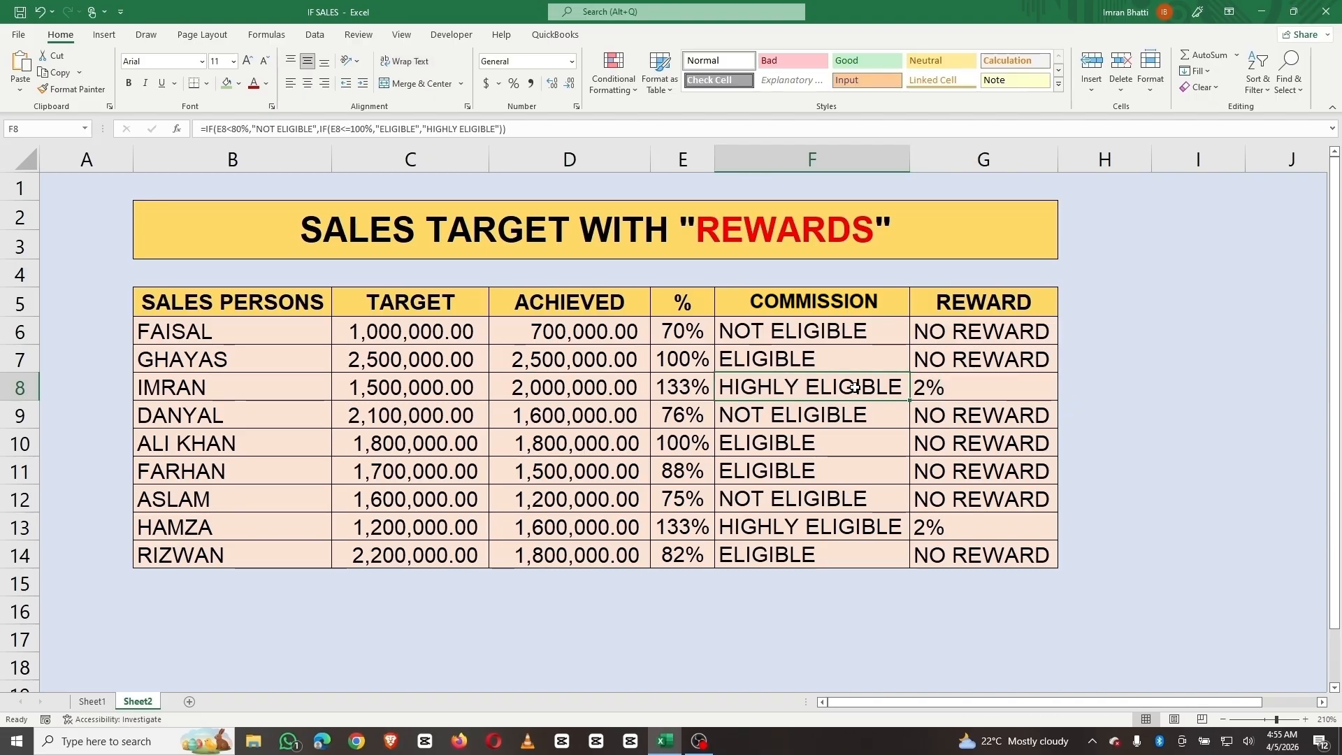
click(948, 390)
drag(868, 385, 946, 382)
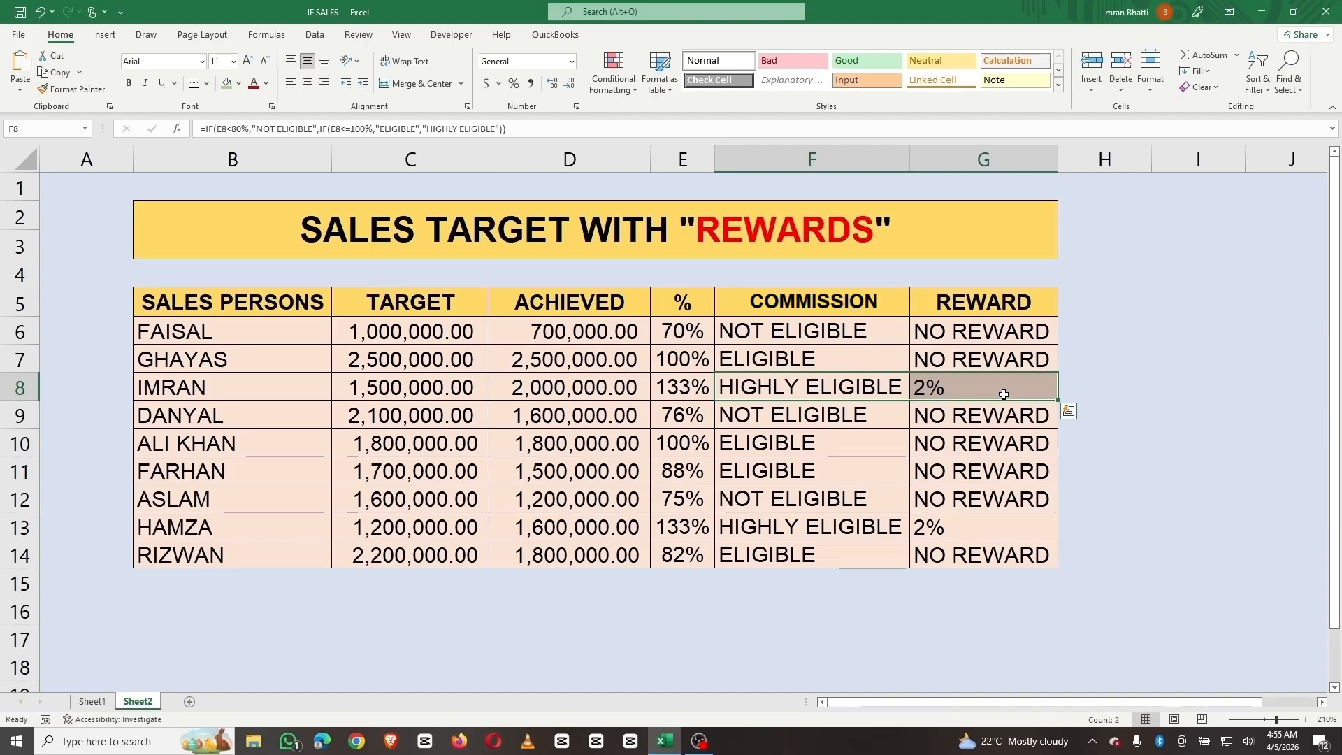